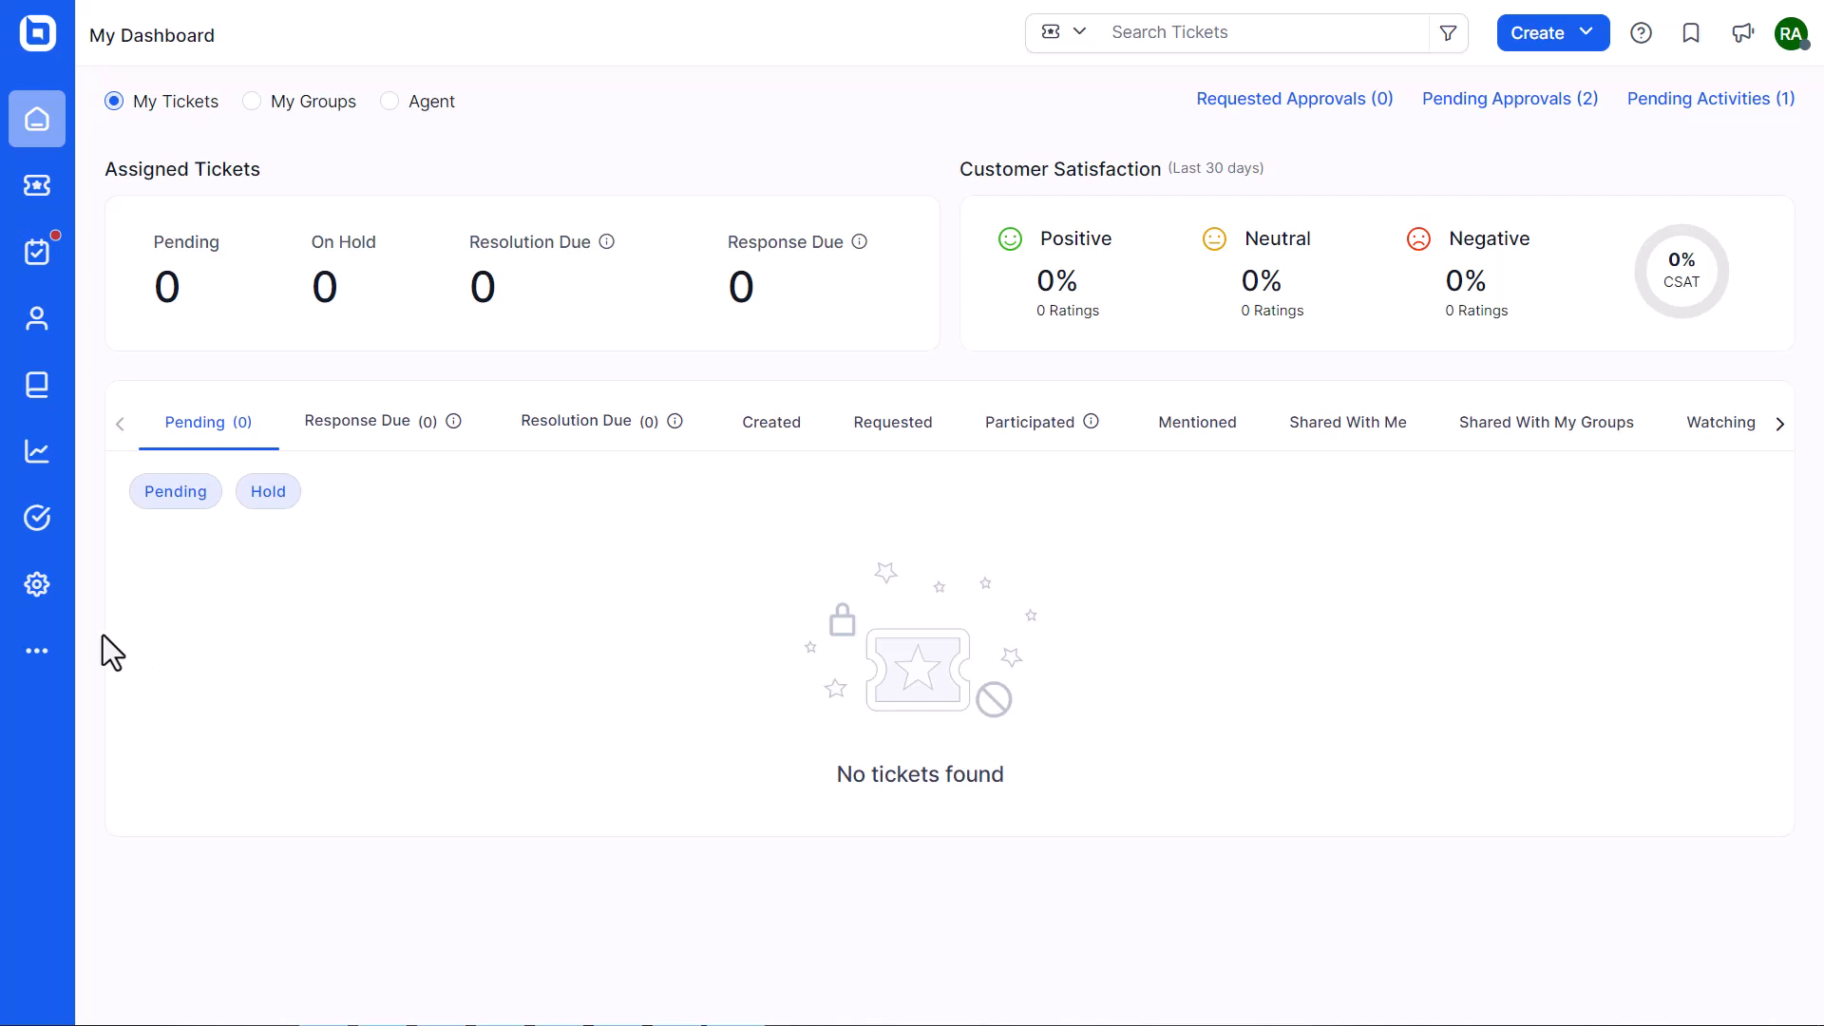
# Find the Exotel app in the Admin Marketplace and start installing it
pyautogui.click(37, 583)
pyautogui.click(875, 924)
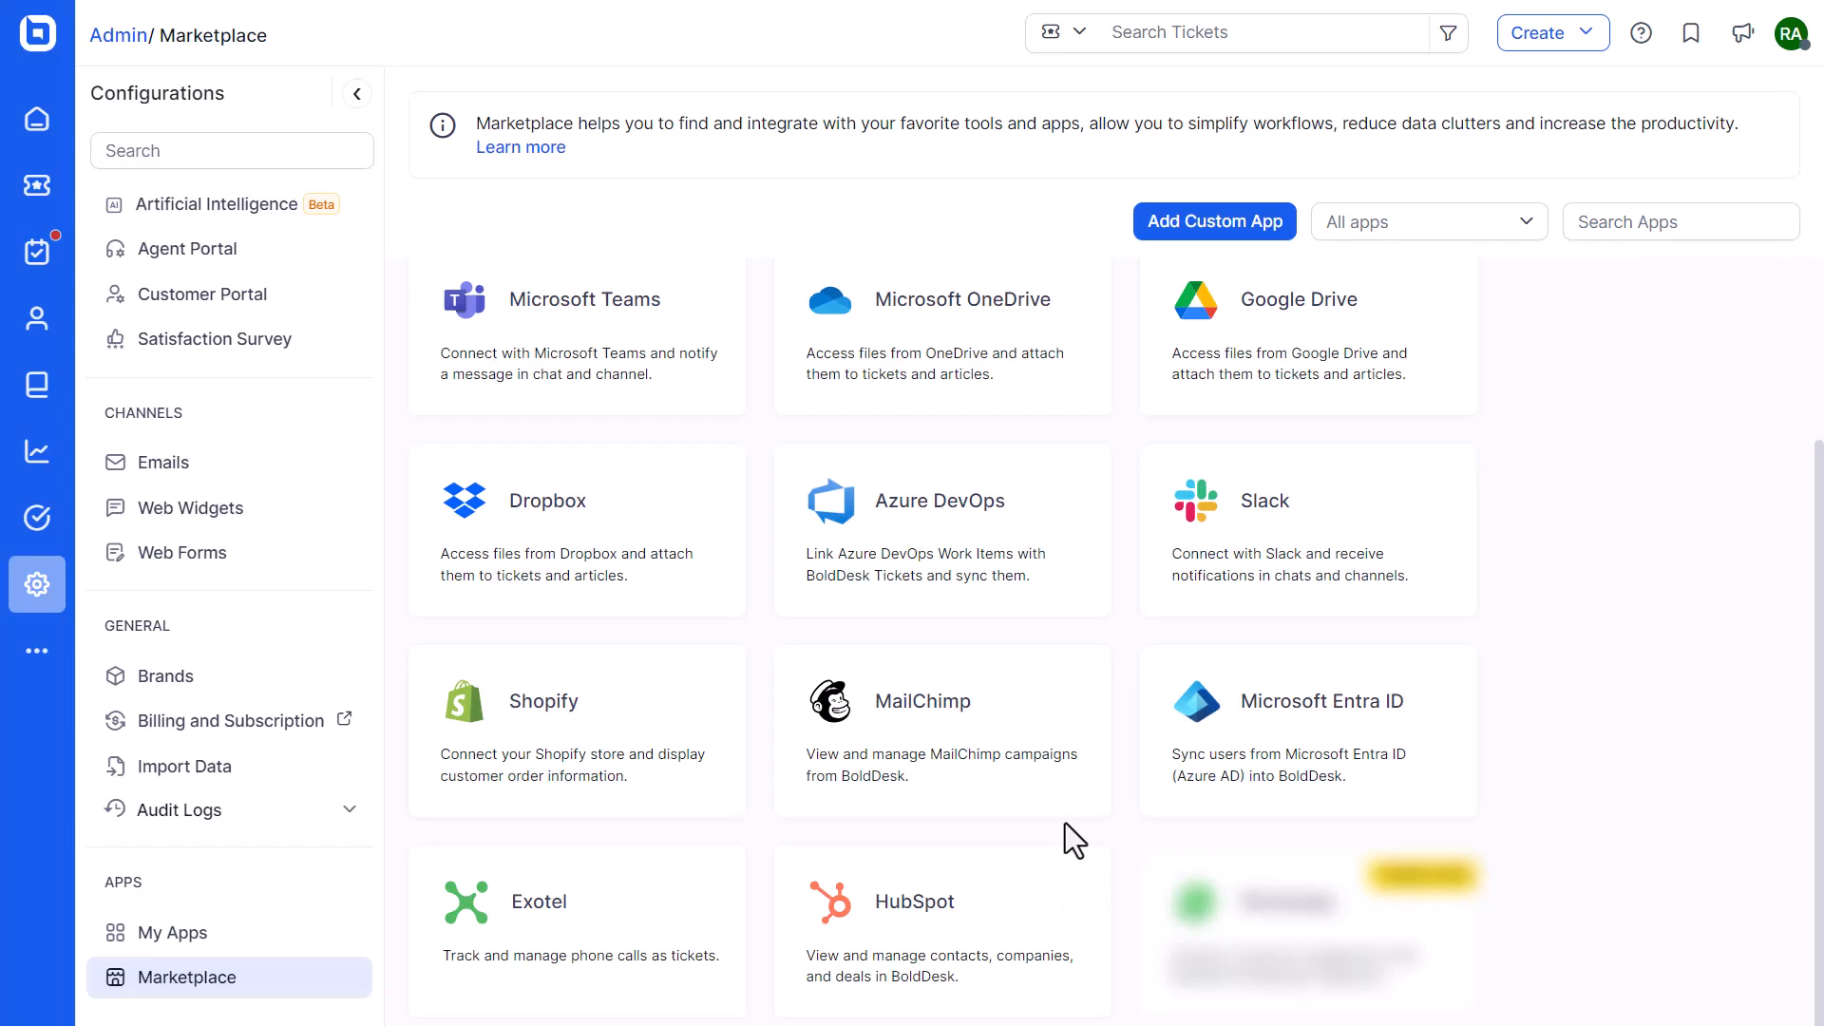
pyautogui.click(1641, 221)
pyautogui.write('exotel')
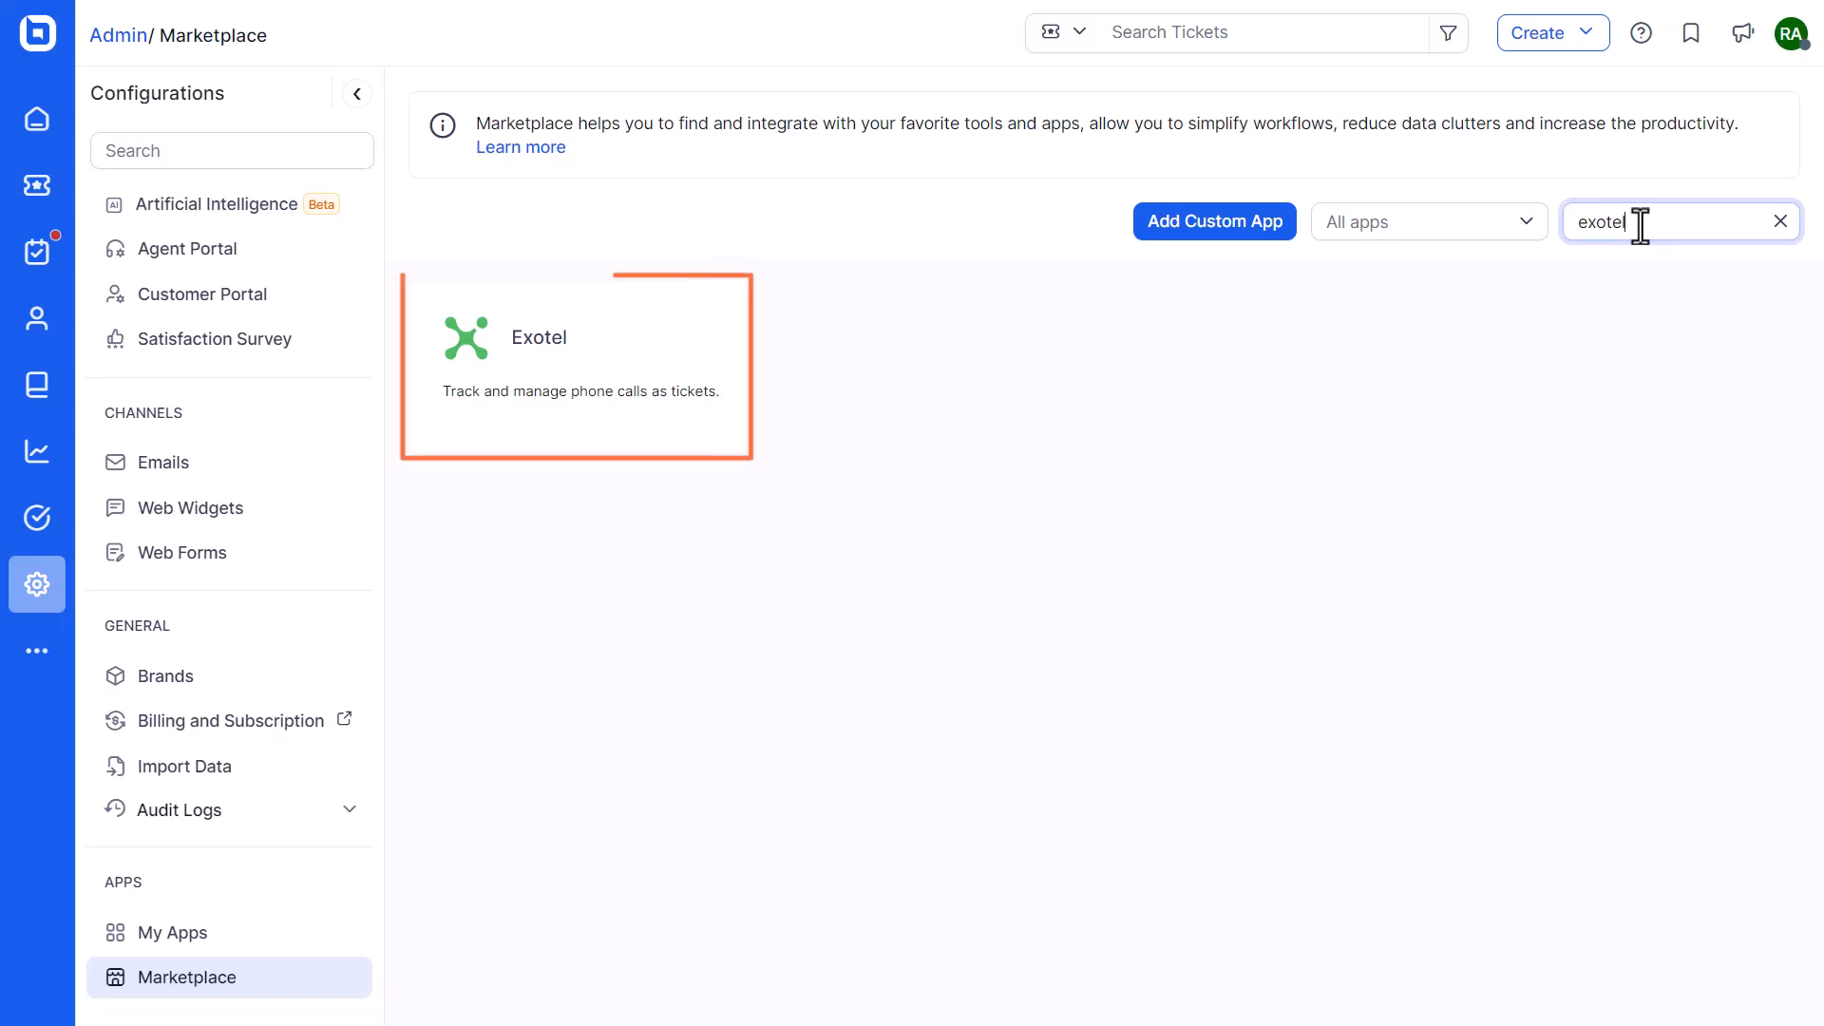
pyautogui.click(587, 399)
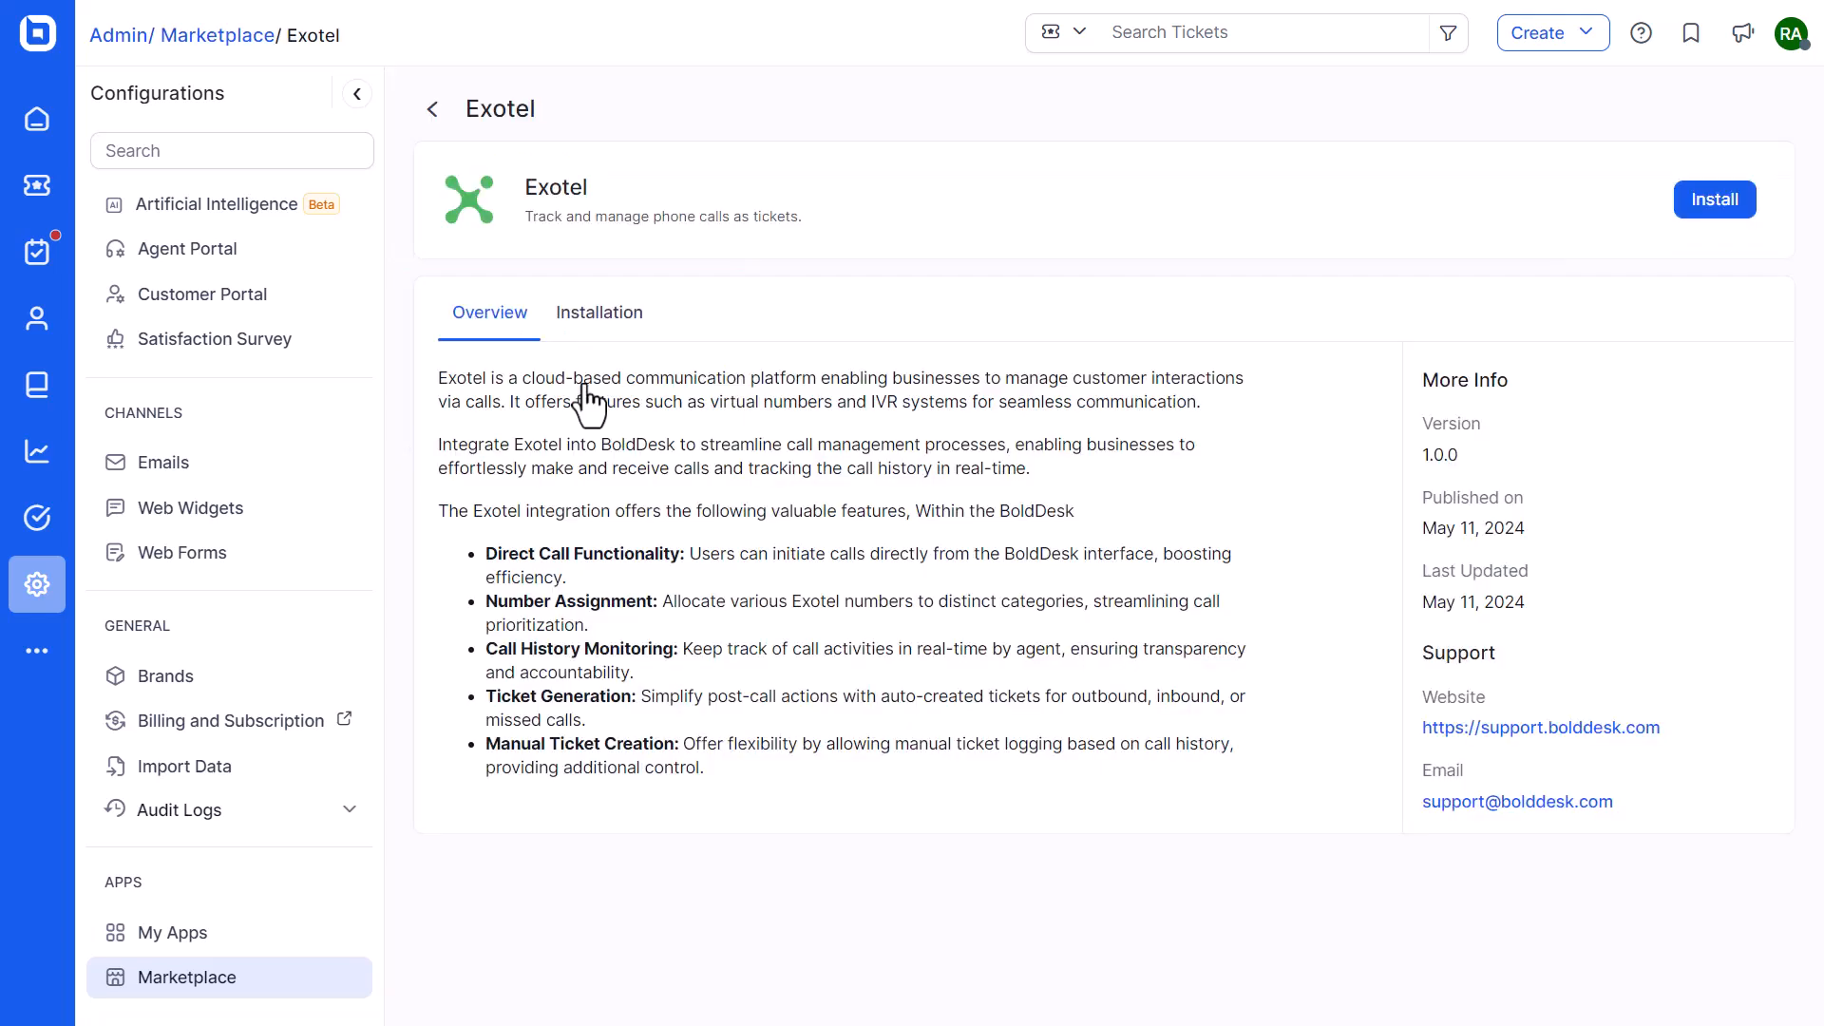
pyautogui.click(1714, 202)
# Paste the Exotel domain, account SID, API key, API token and BoldDesk API key, then continue
pyautogui.hotkey('ctrl', 'v')
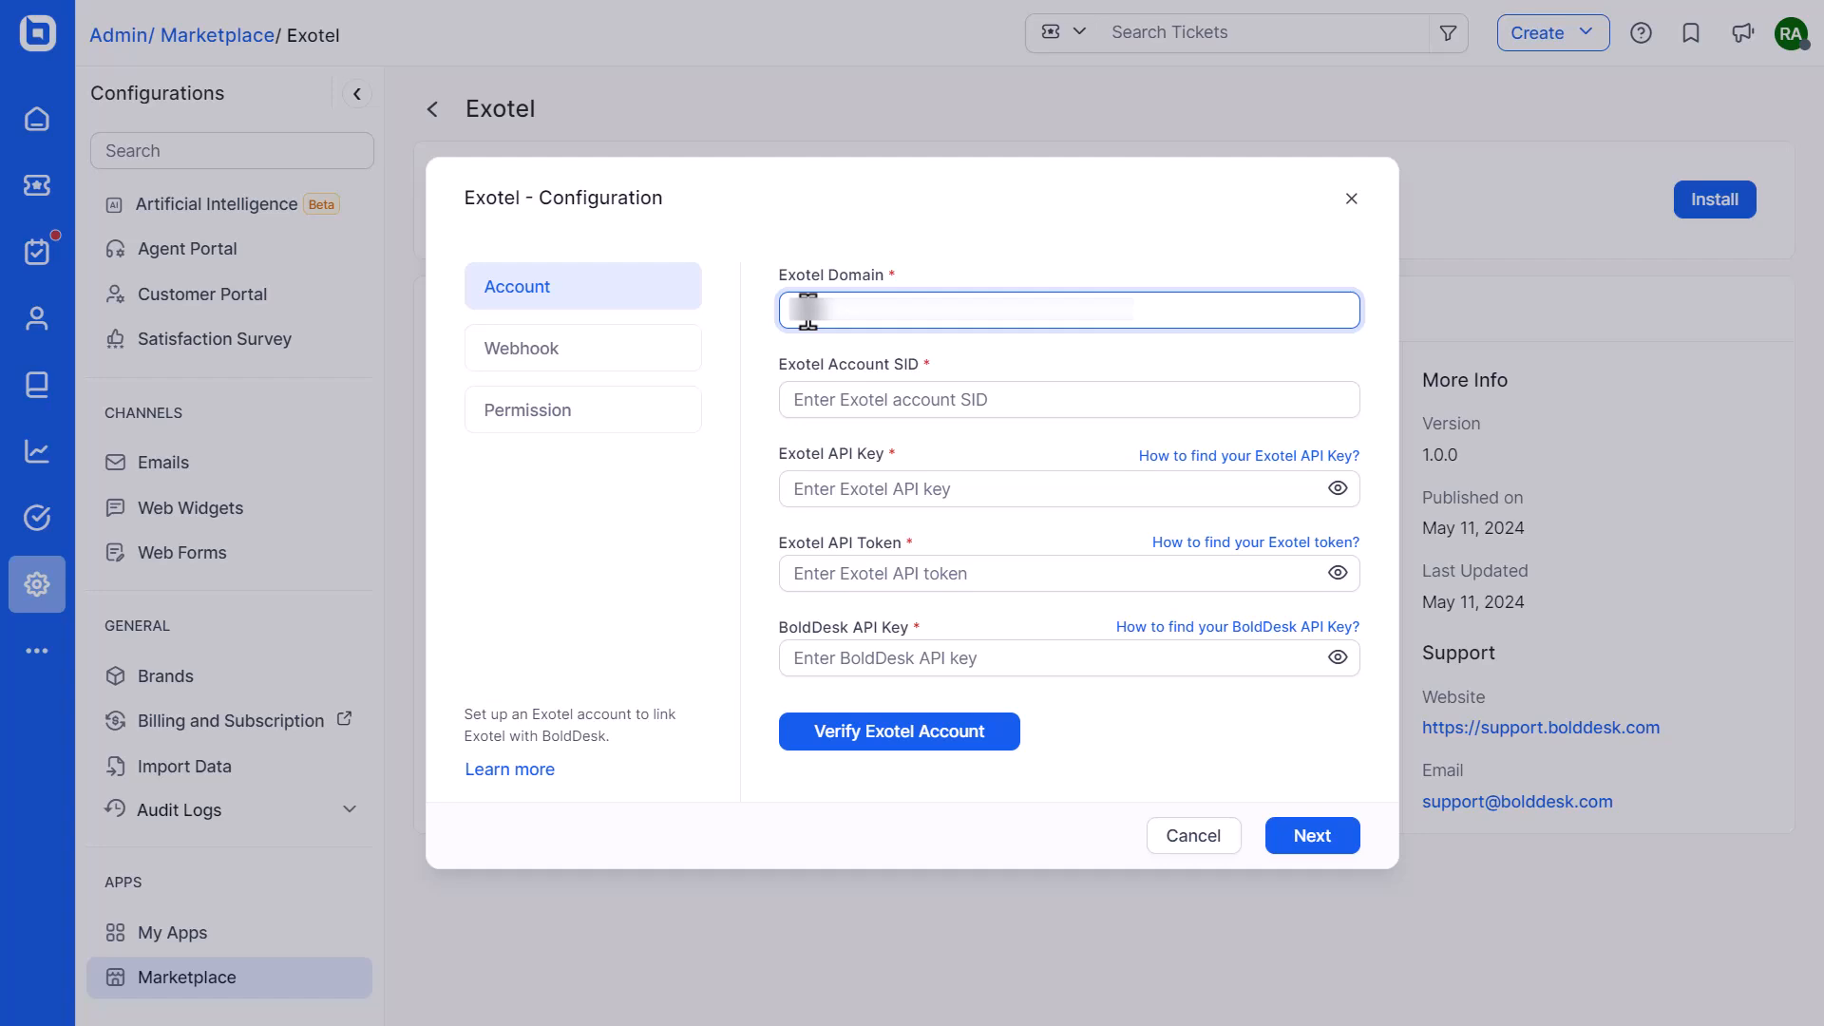
pyautogui.click(798, 399)
pyautogui.hotkey('ctrl', 'v')
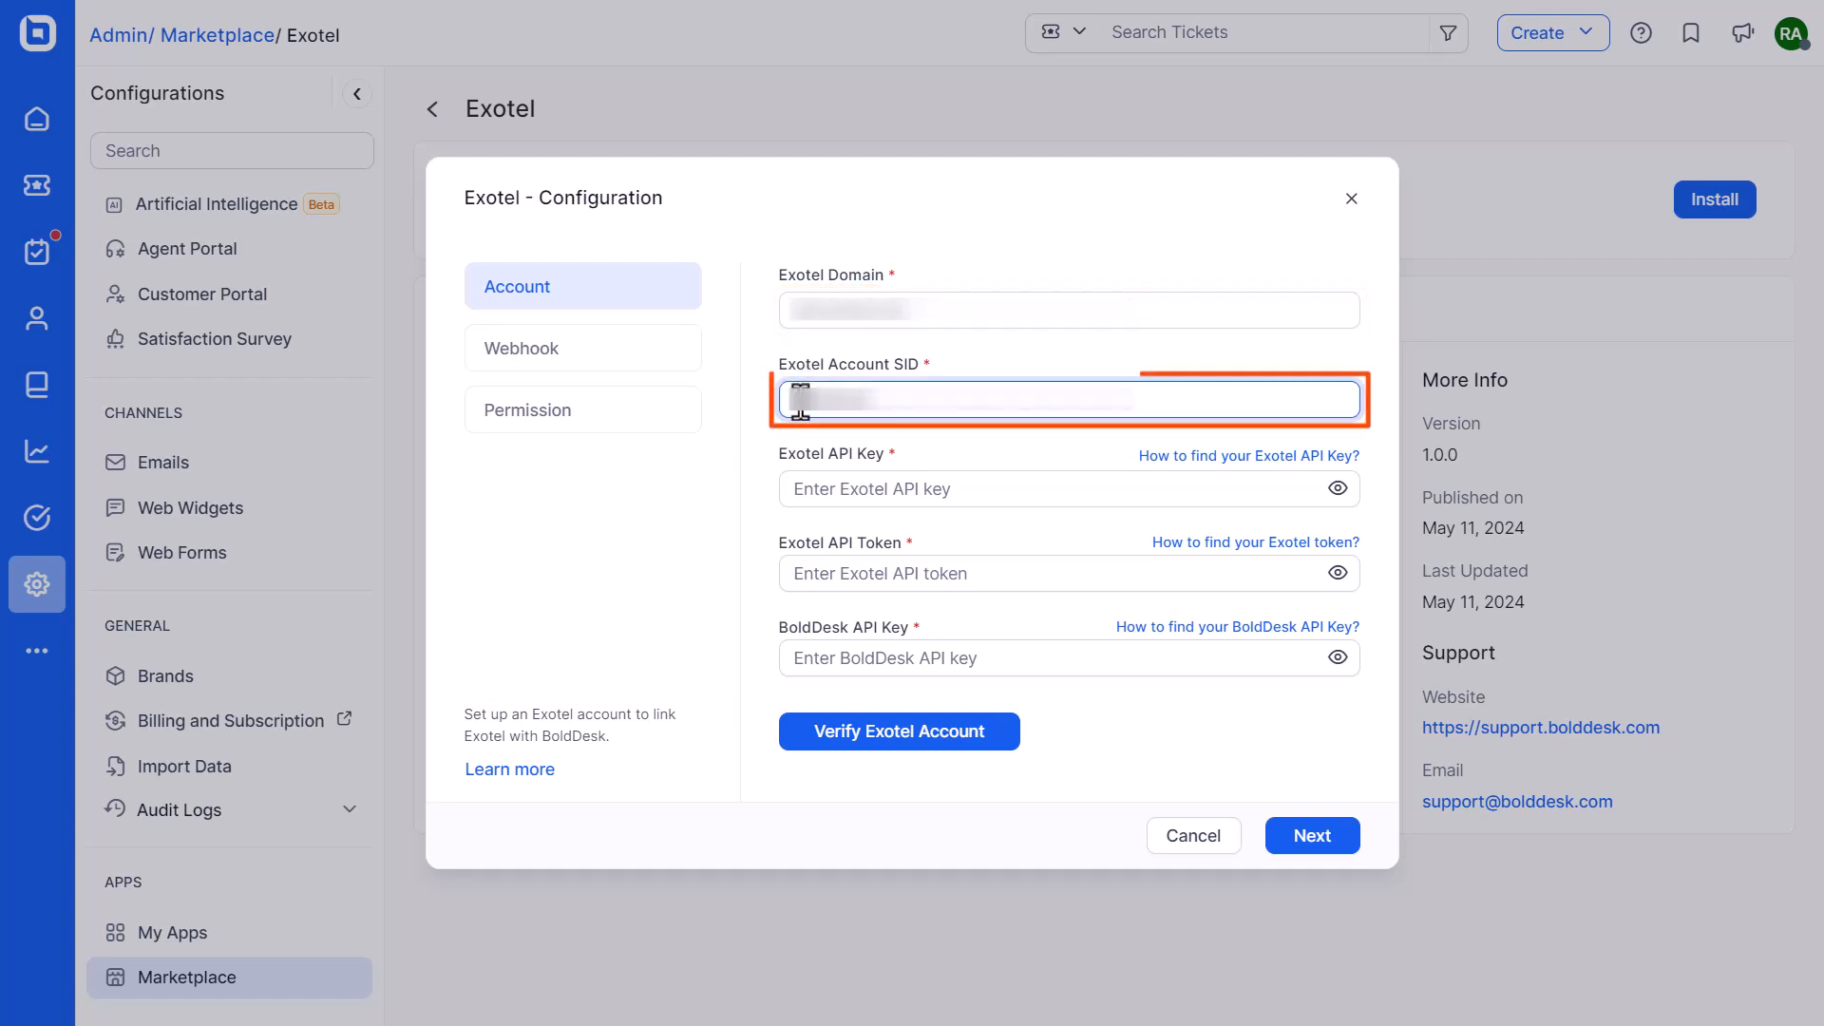
pyautogui.click(802, 488)
pyautogui.hotkey('ctrl', 'v')
pyautogui.click(798, 573)
pyautogui.hotkey('ctrl', 'v')
pyautogui.click(801, 658)
pyautogui.hotkey('ctrl', 'v')
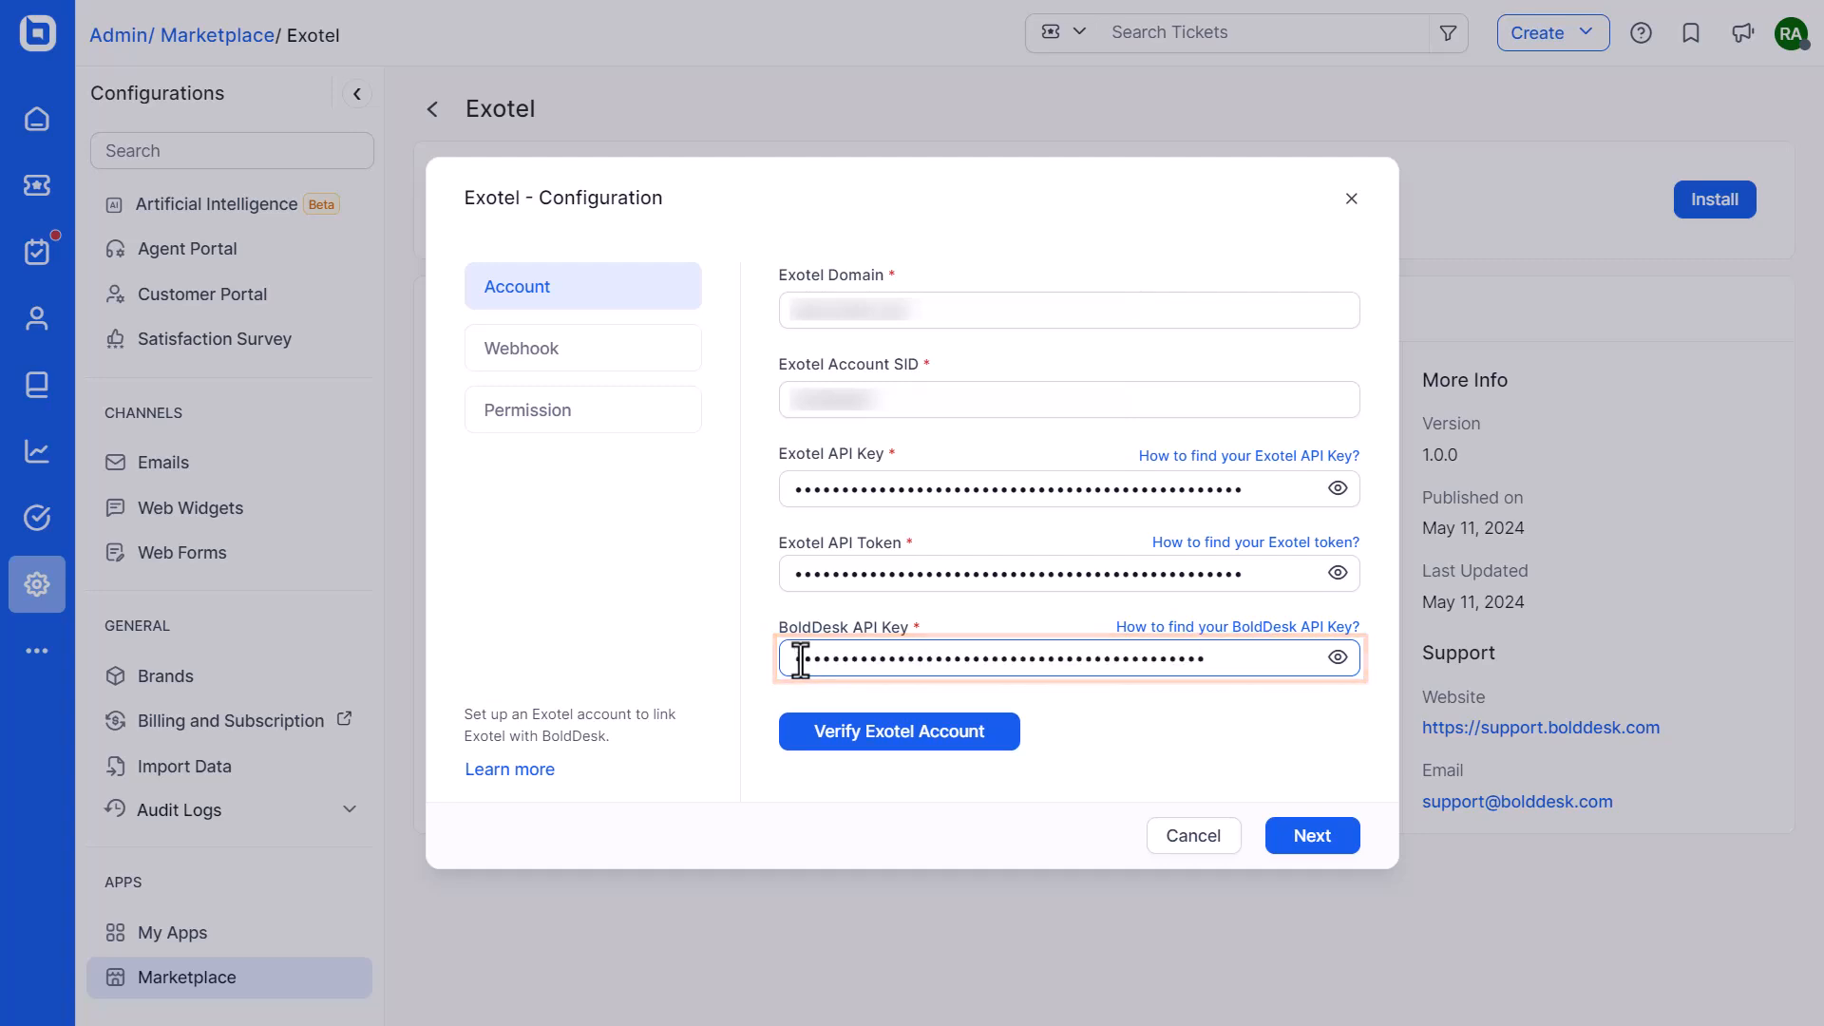
pyautogui.click(1310, 839)
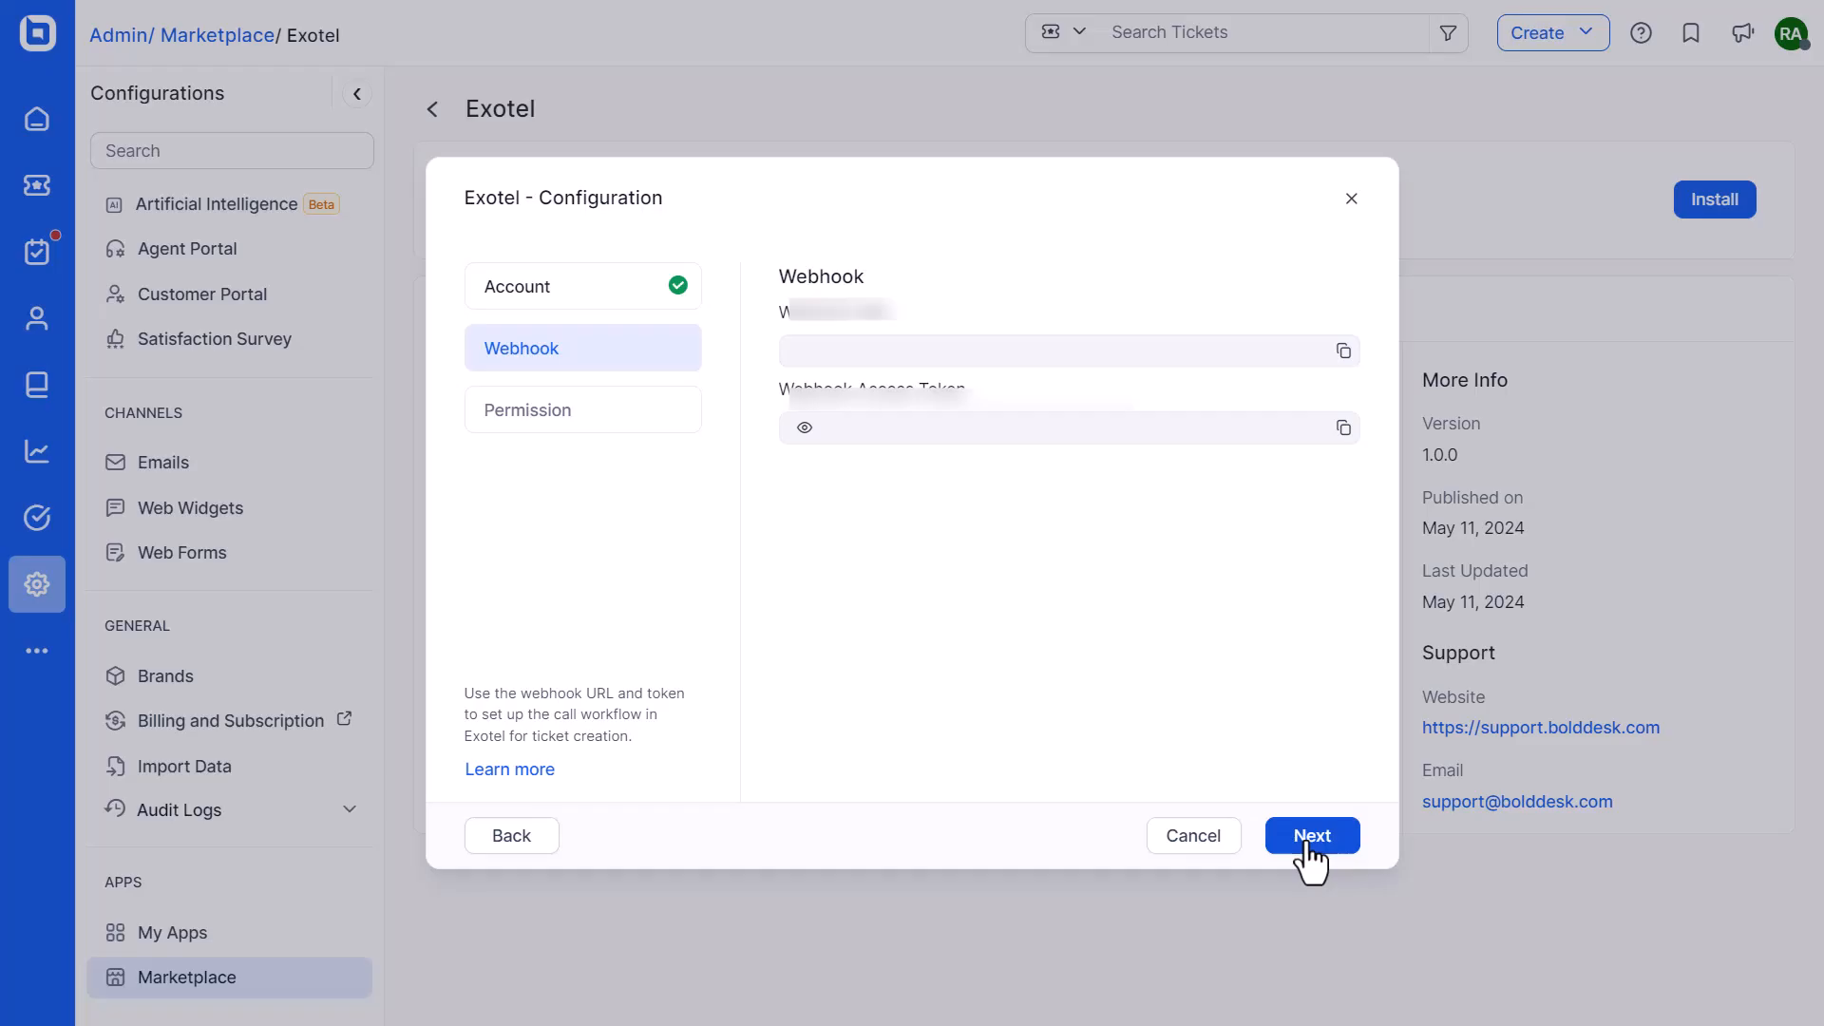
# Copy the webhook access token and restrict the app to specific roles
pyautogui.click(1343, 431)
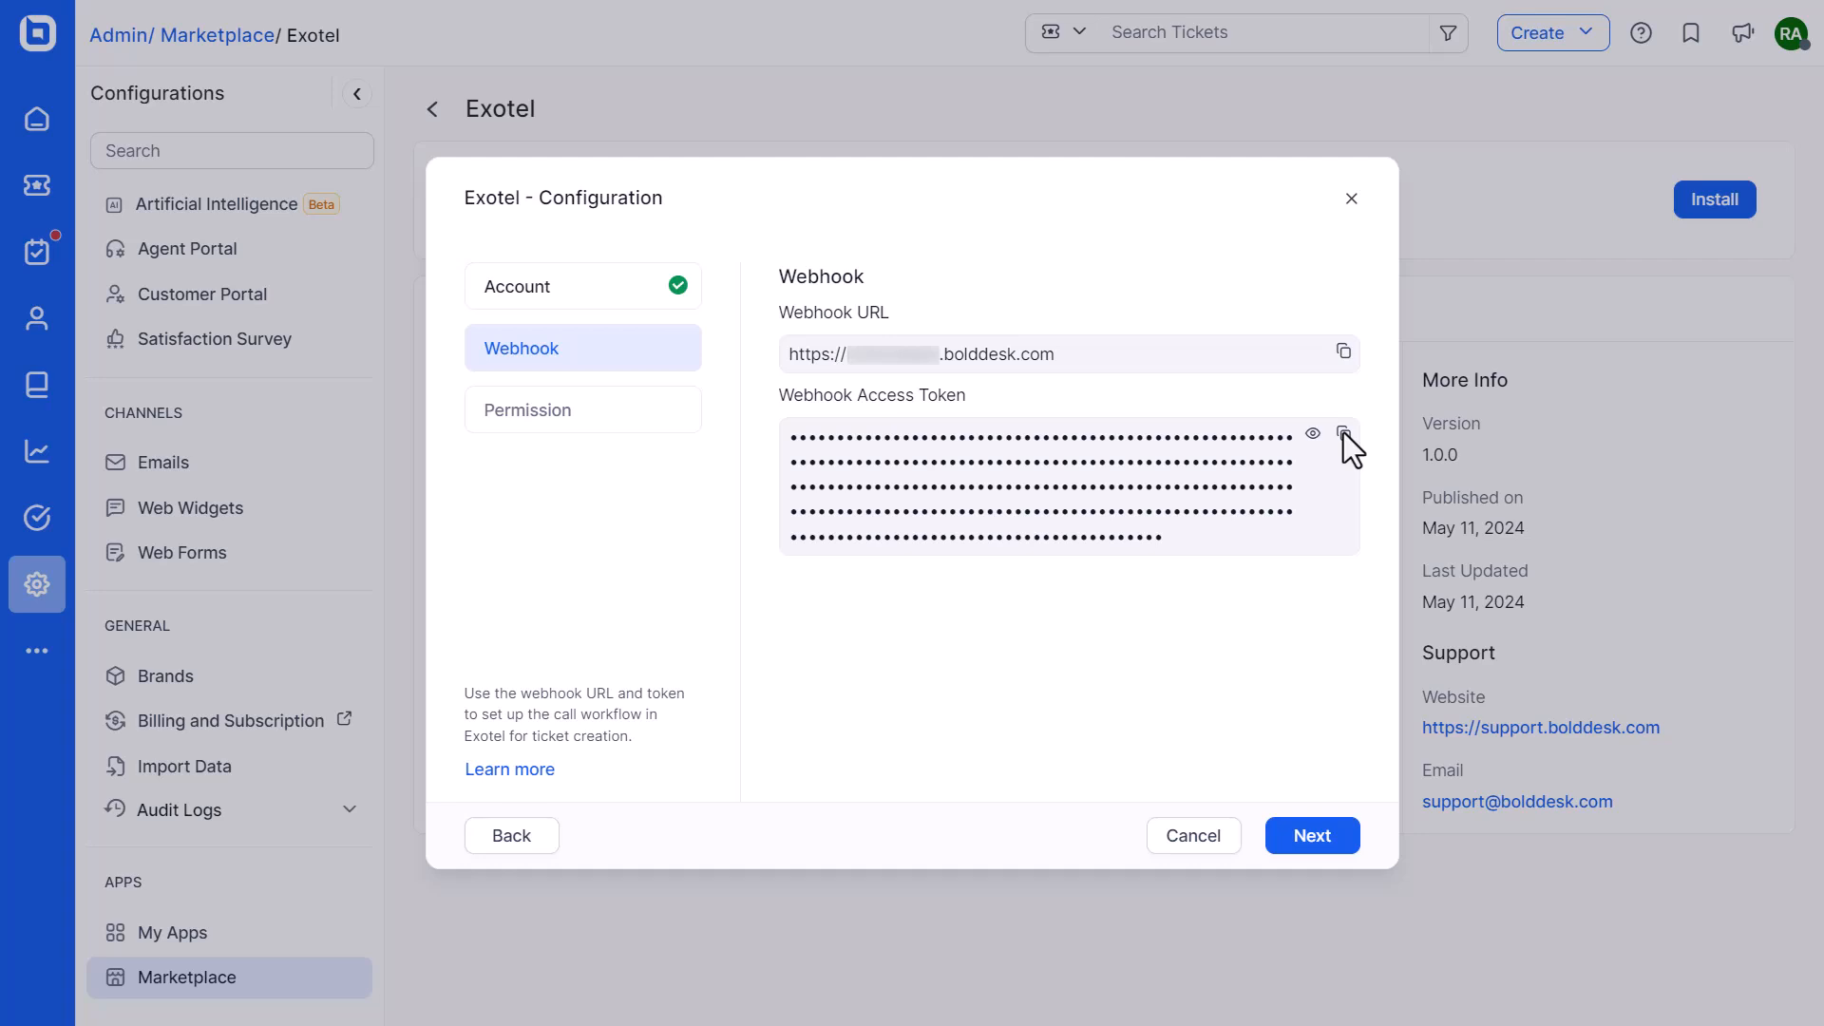
pyautogui.click(1316, 838)
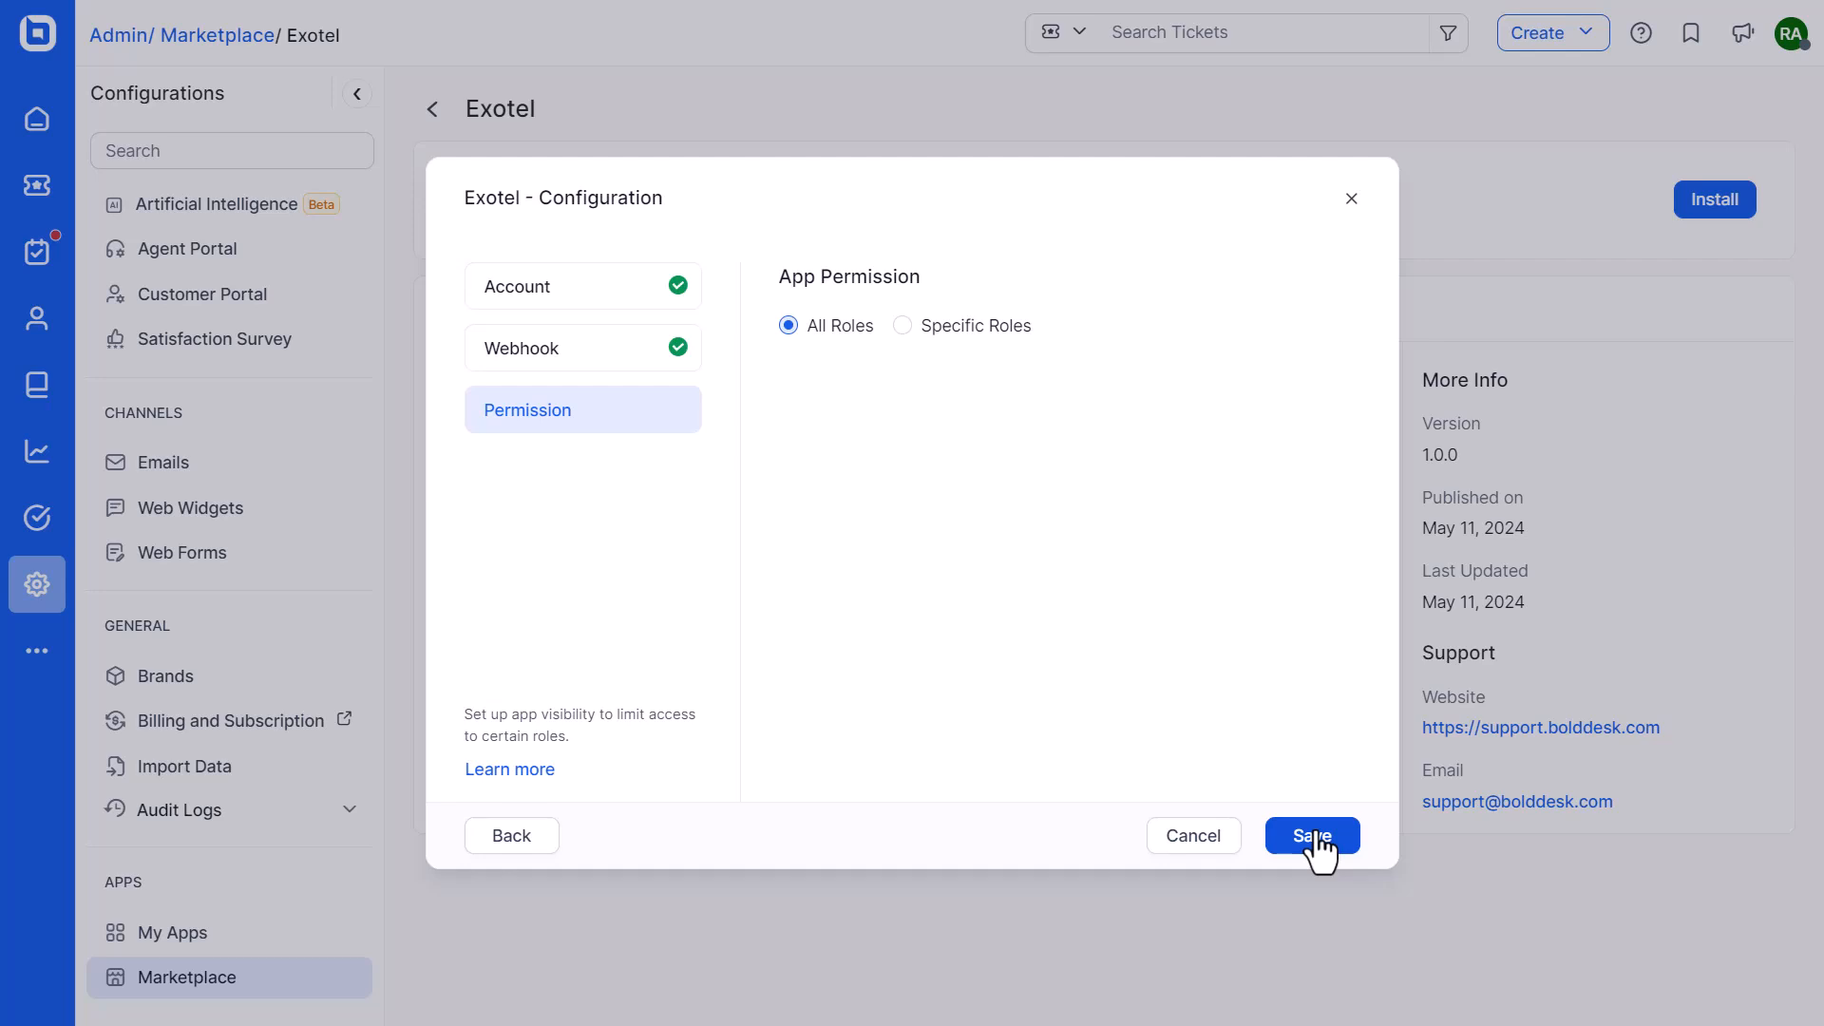
pyautogui.click(903, 326)
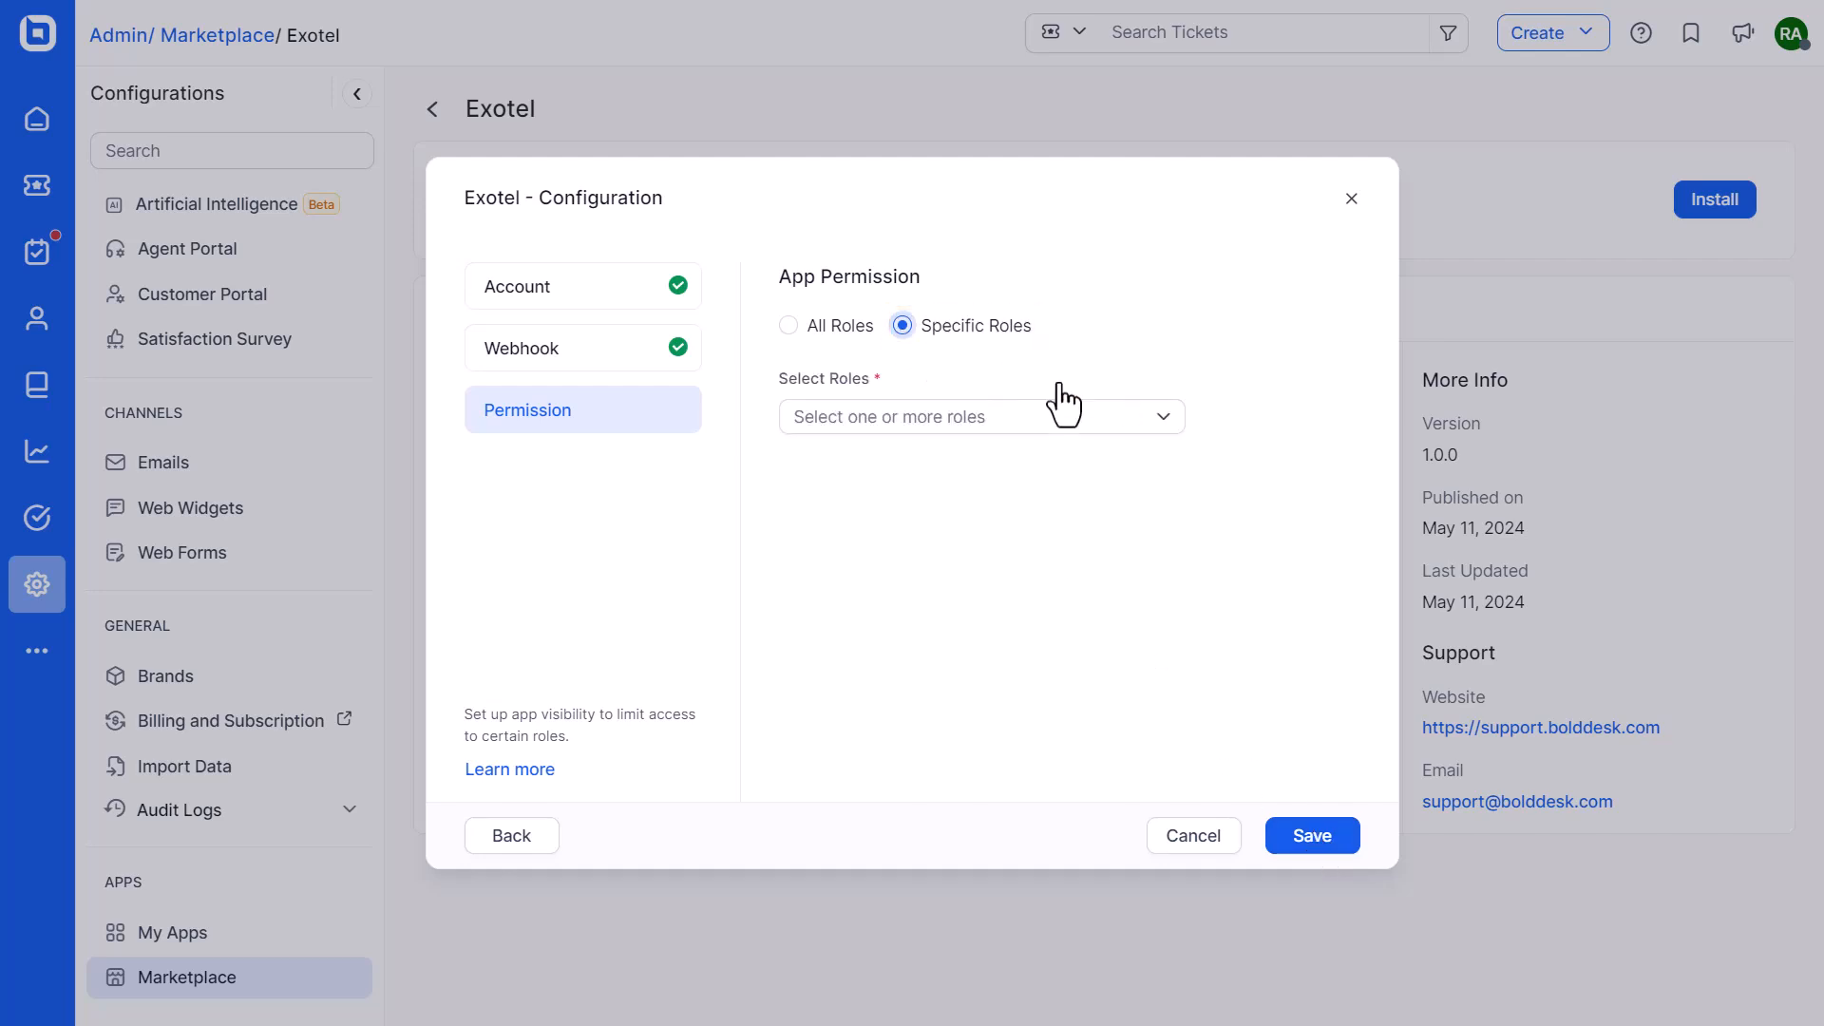
# Allow the Account Owner, Support Administrator and Agent roles and save the Exotel configuration
pyautogui.click(1165, 423)
pyautogui.click(813, 523)
pyautogui.click(811, 569)
pyautogui.click(811, 665)
pyautogui.click(1314, 845)
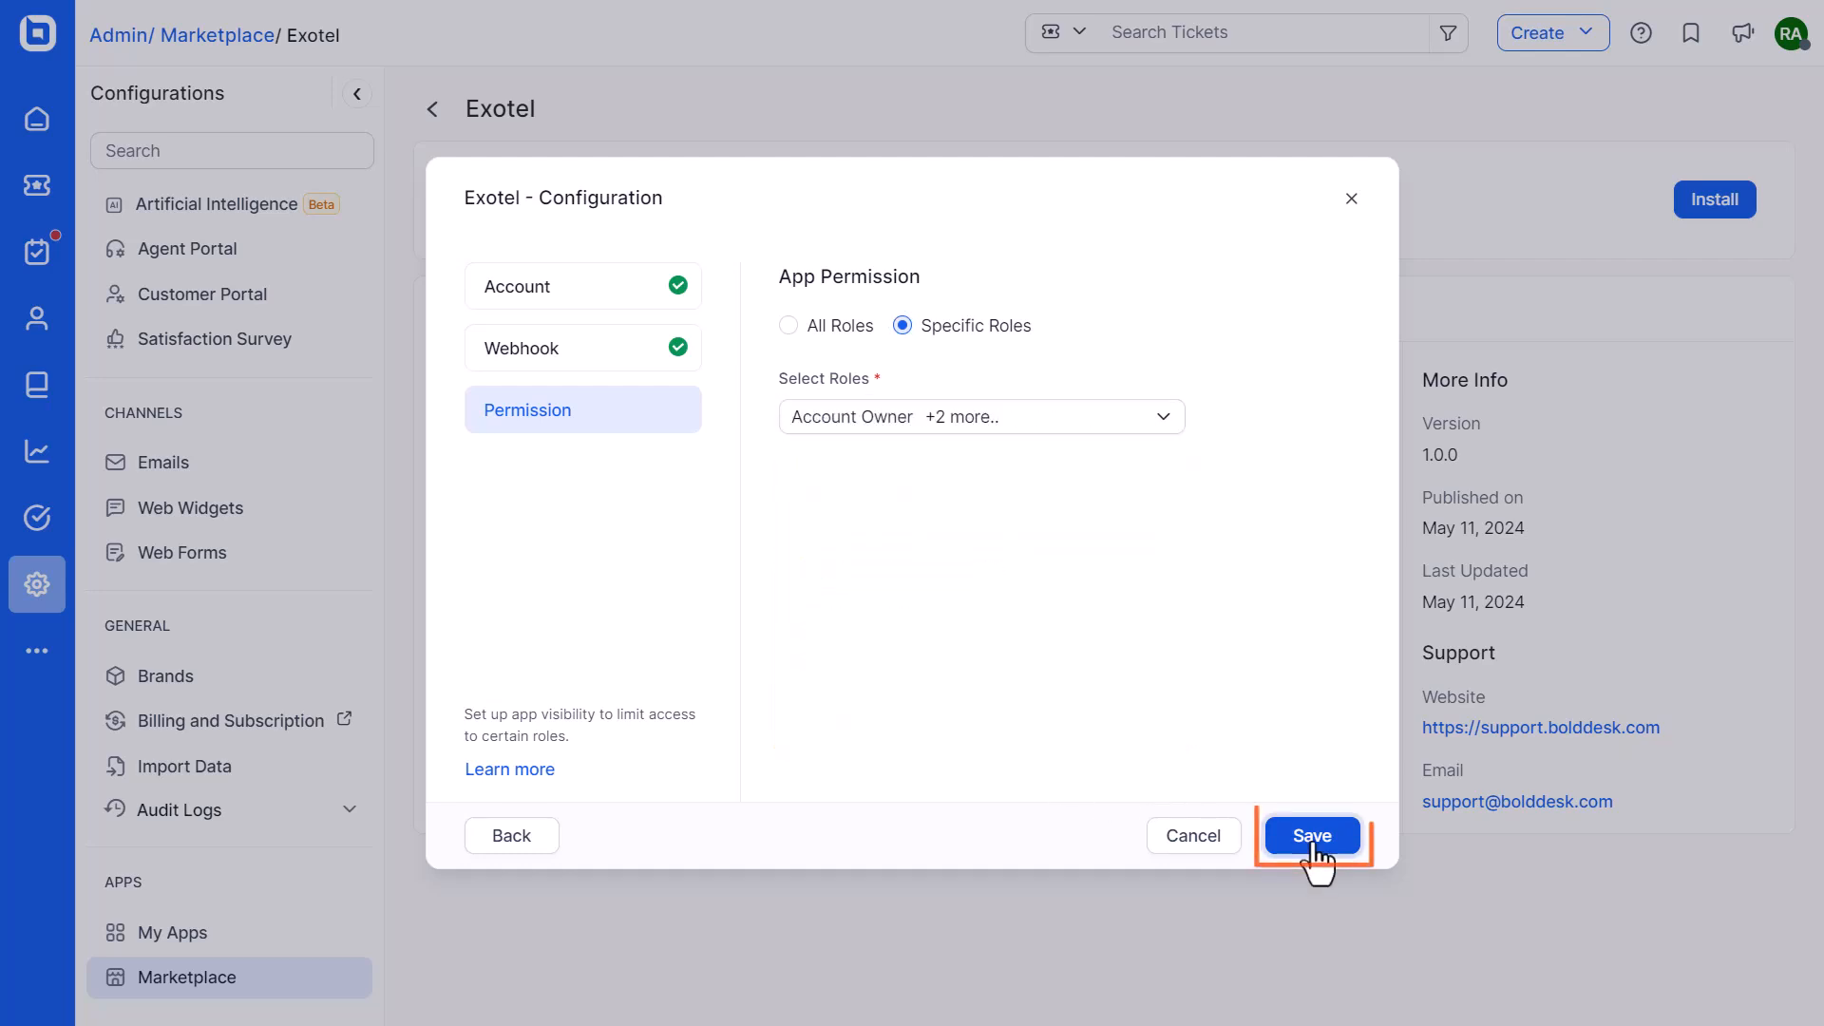
pyautogui.click(1312, 836)
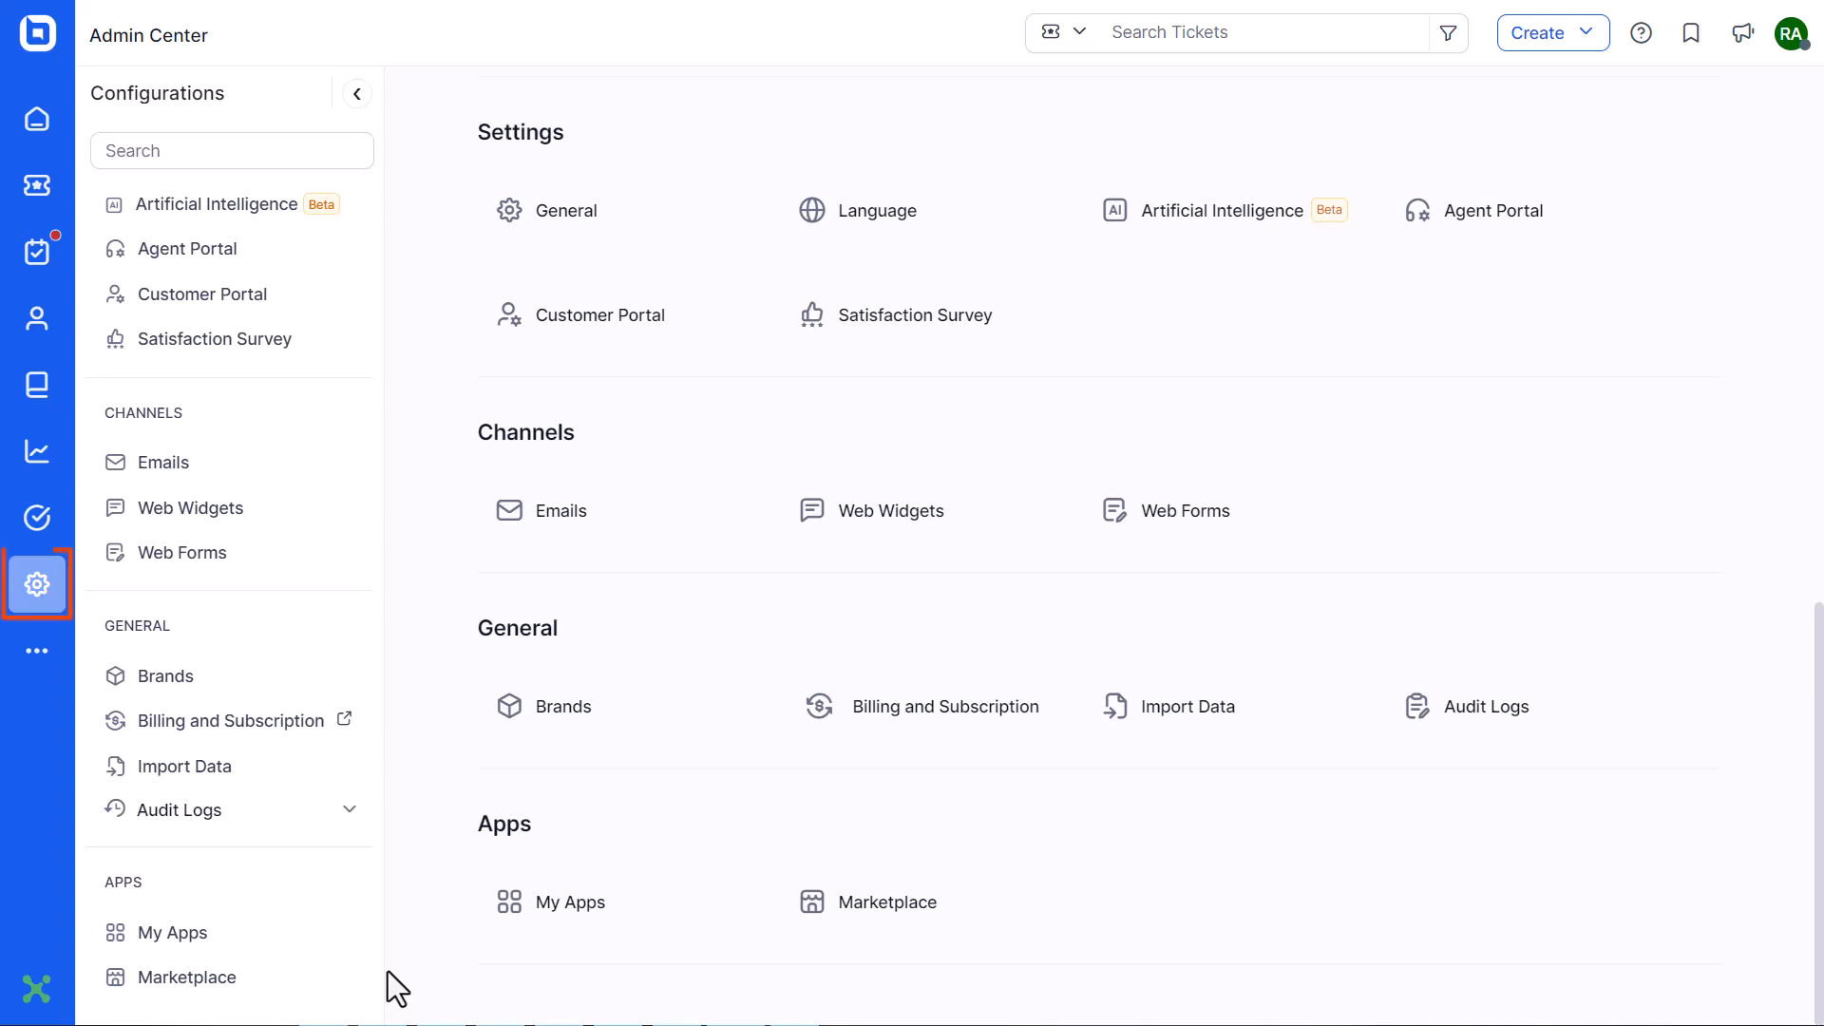
# Go to the installed Exotel app's number management and start adding an Exotel number
pyautogui.click(608, 898)
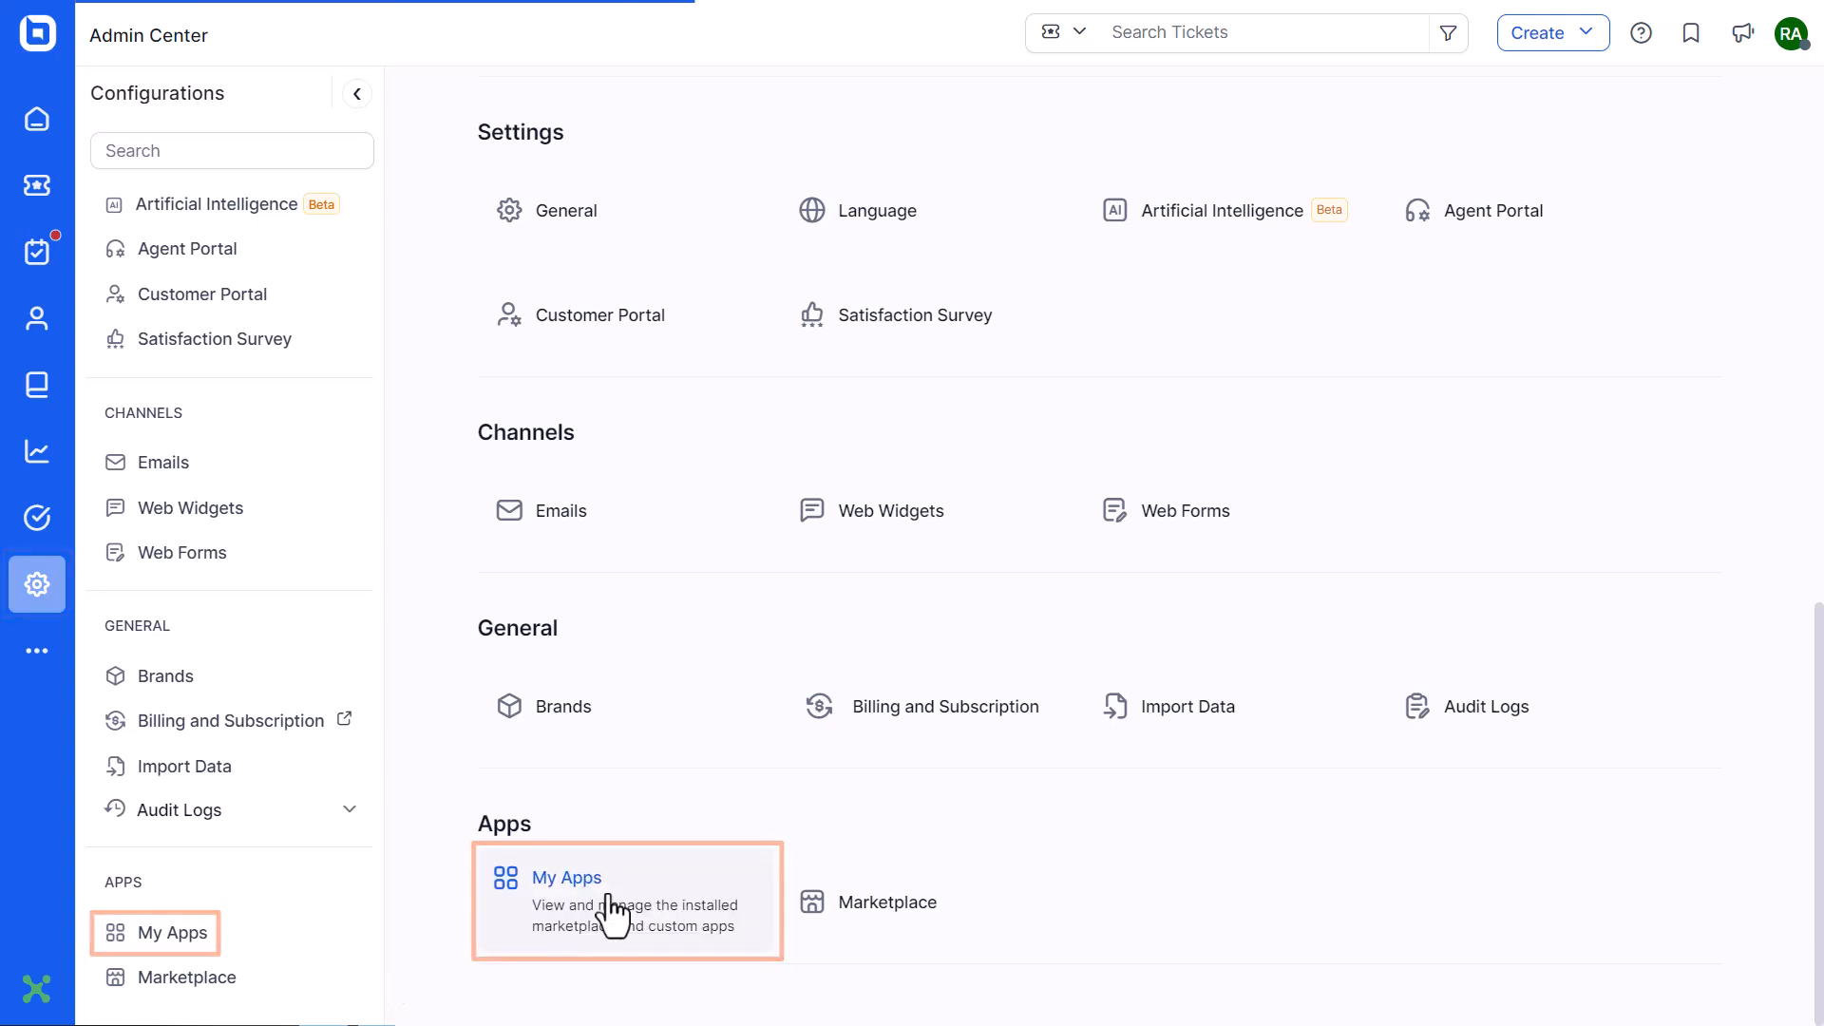
pyautogui.click(608, 868)
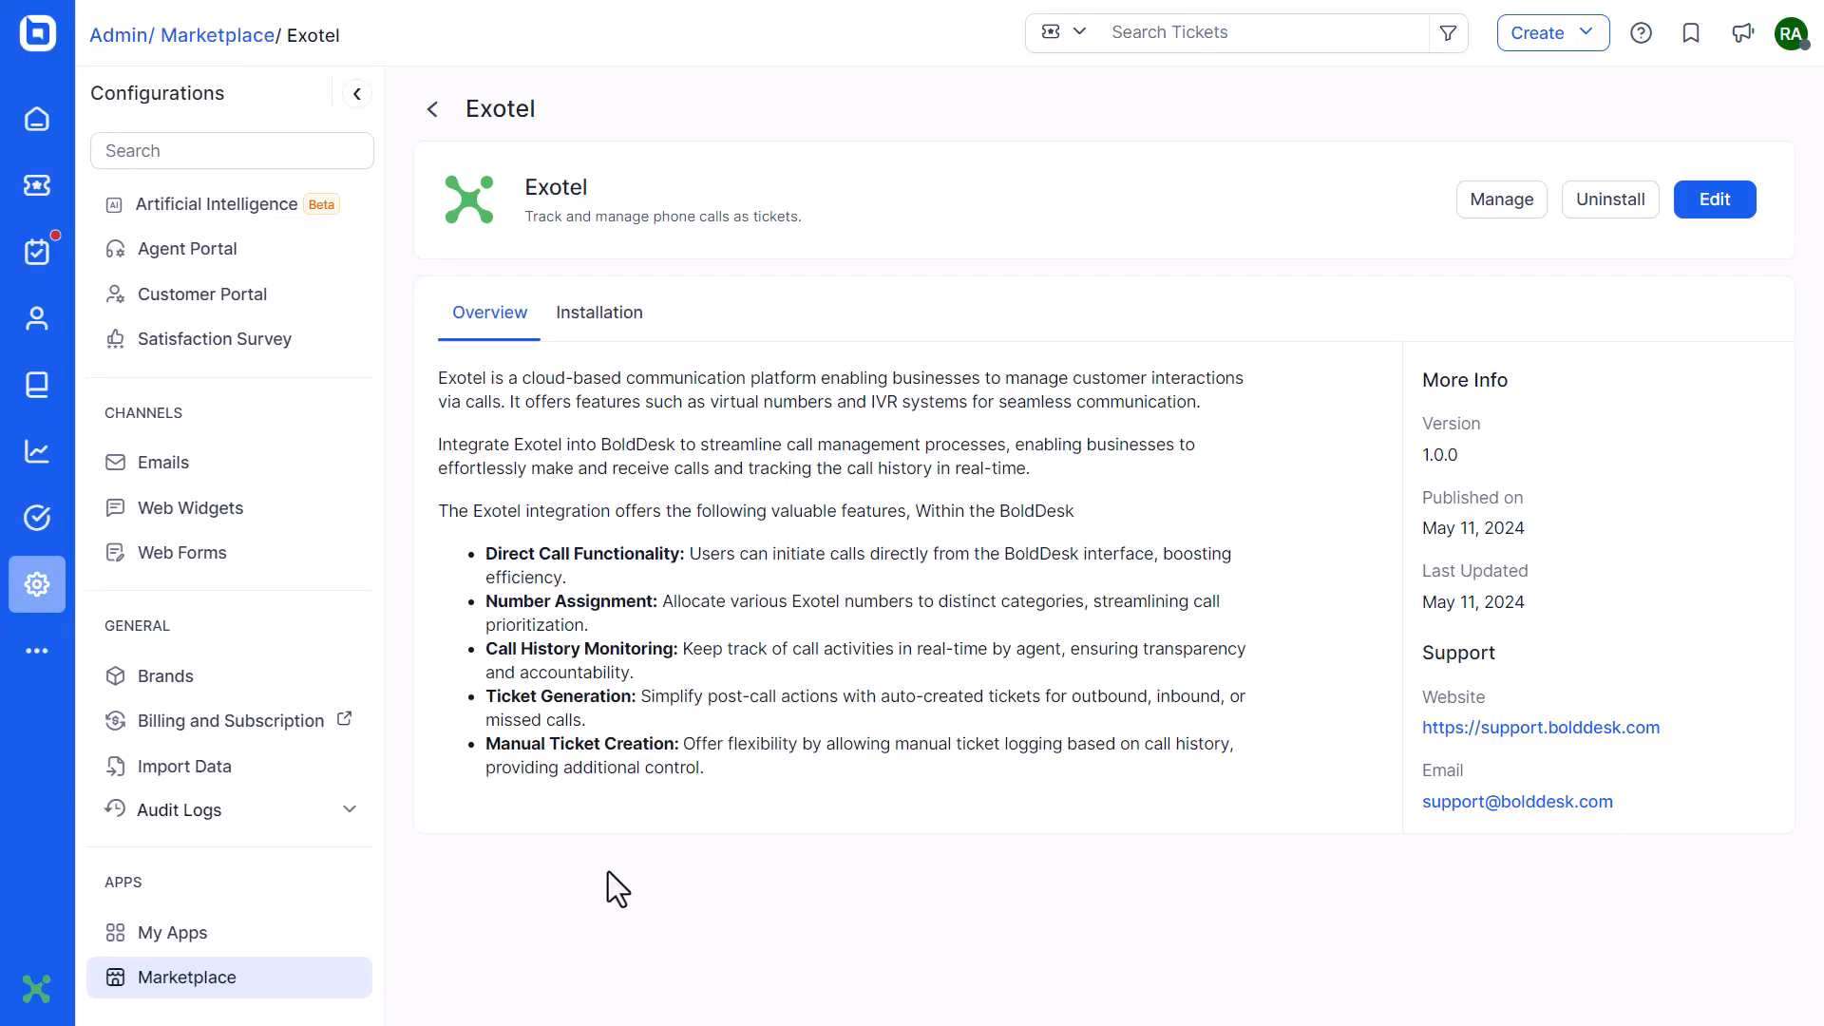
pyautogui.click(1501, 204)
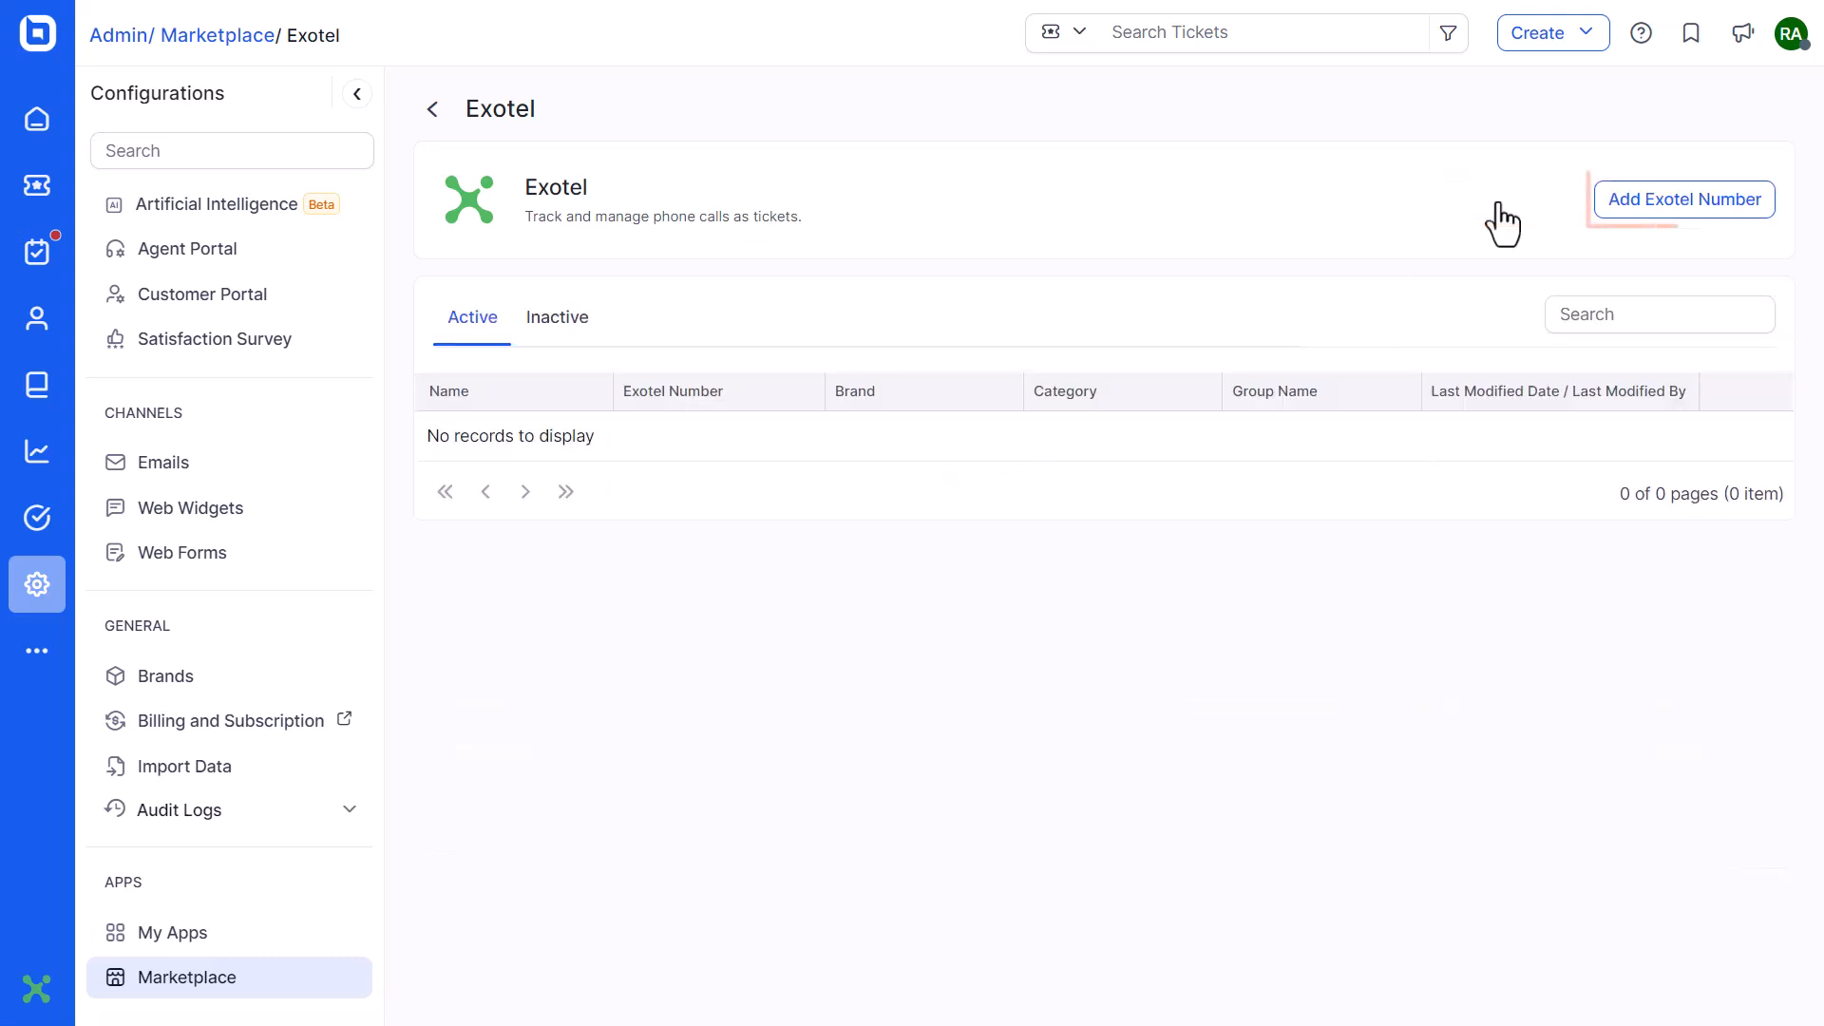
pyautogui.click(1670, 202)
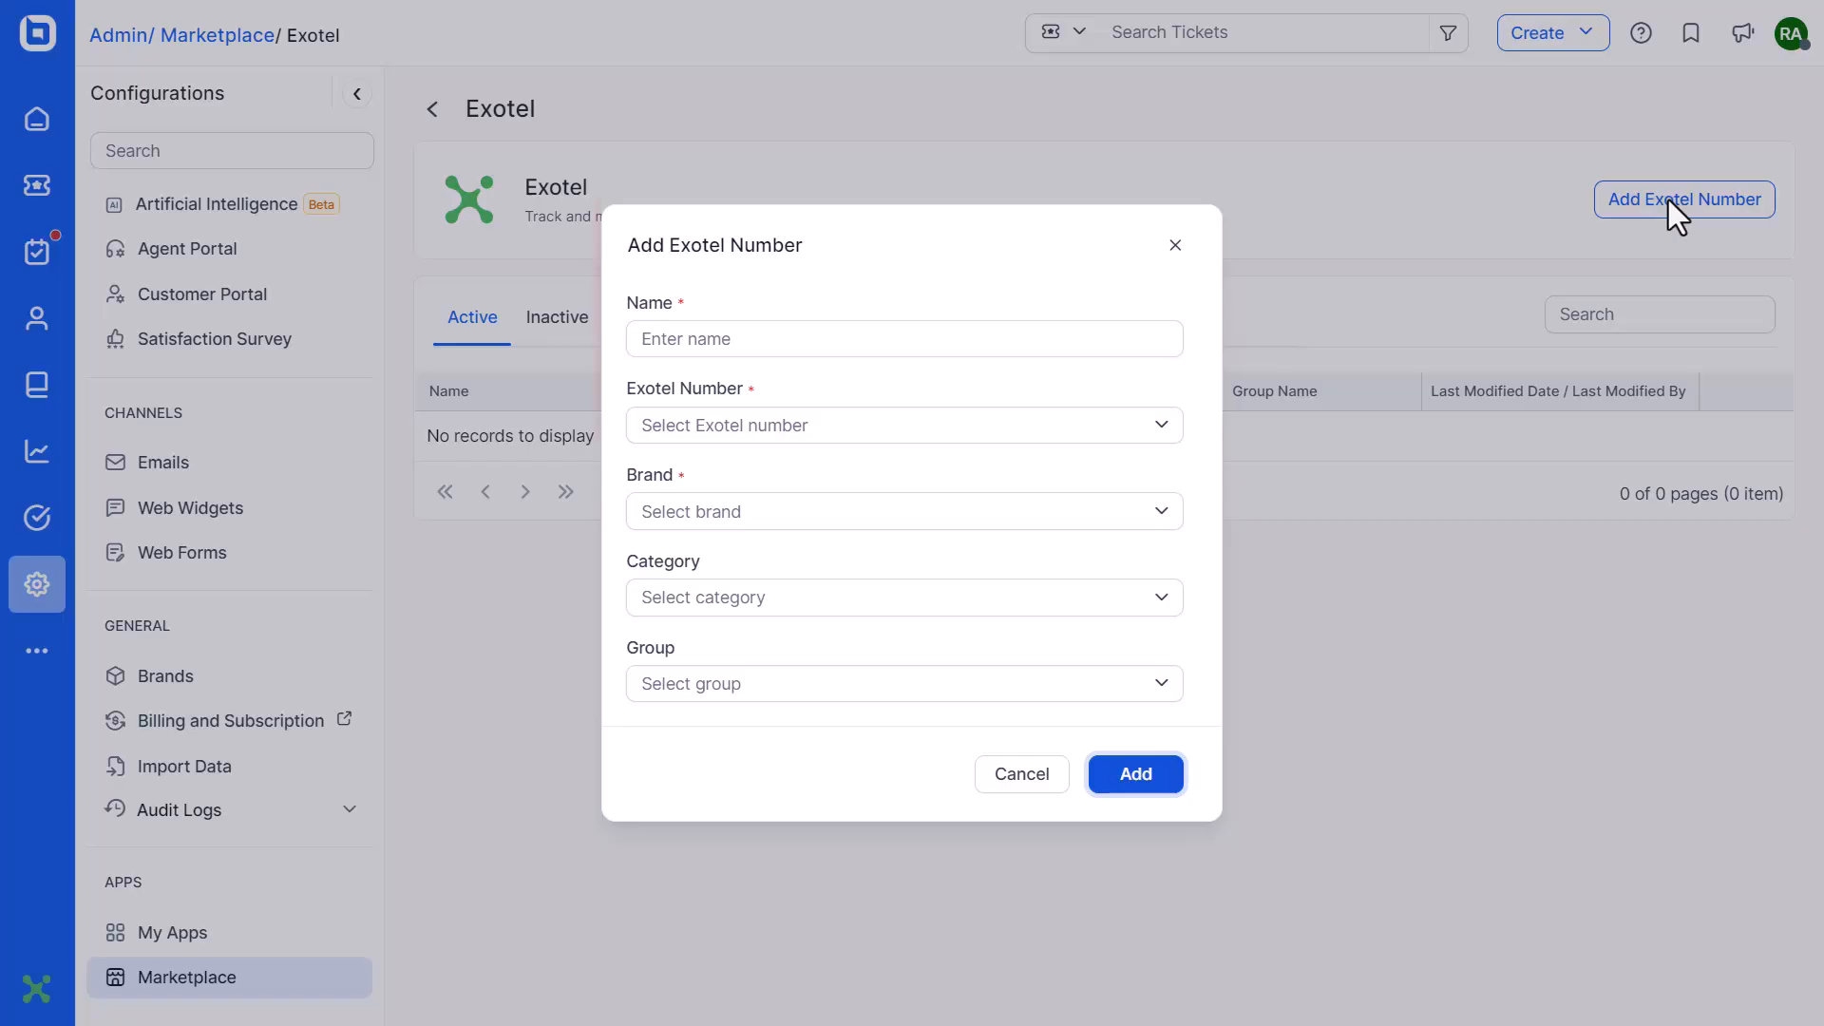
# Add the number named 'Sales' with the available Exotel number, brand Riffwire and category Sales
pyautogui.click(738, 339)
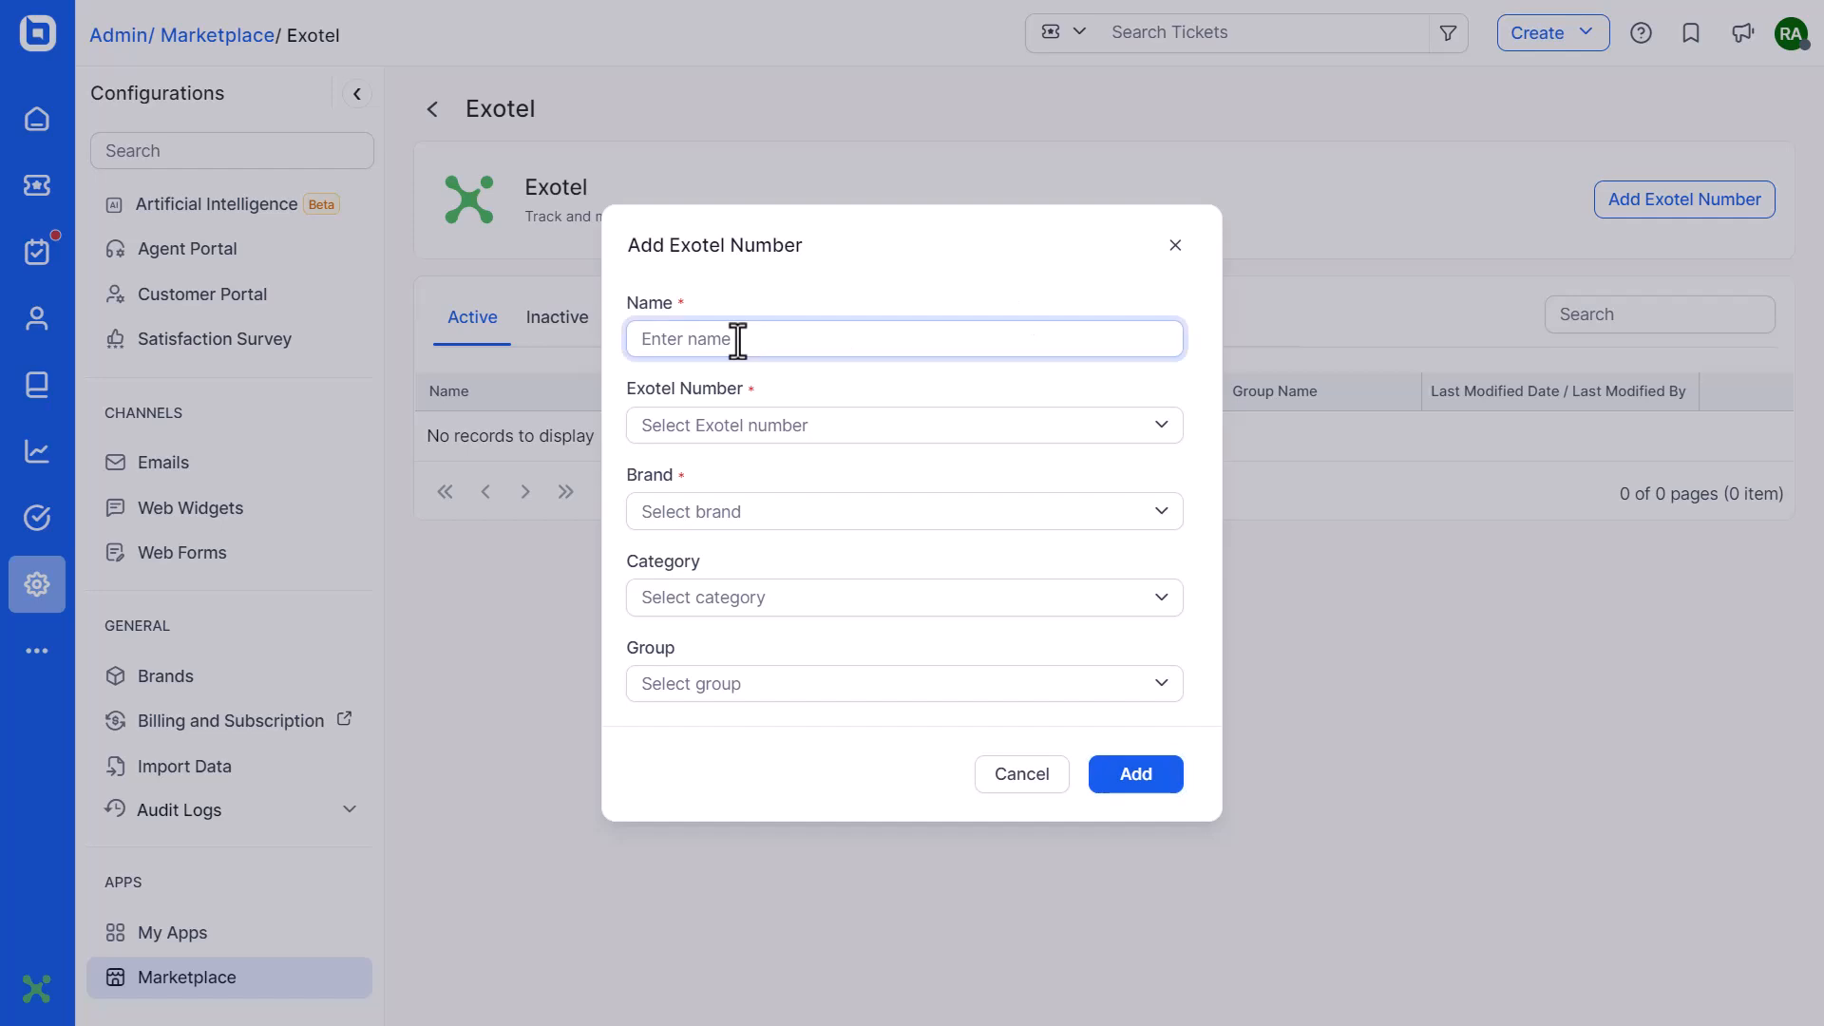
pyautogui.write('Sales')
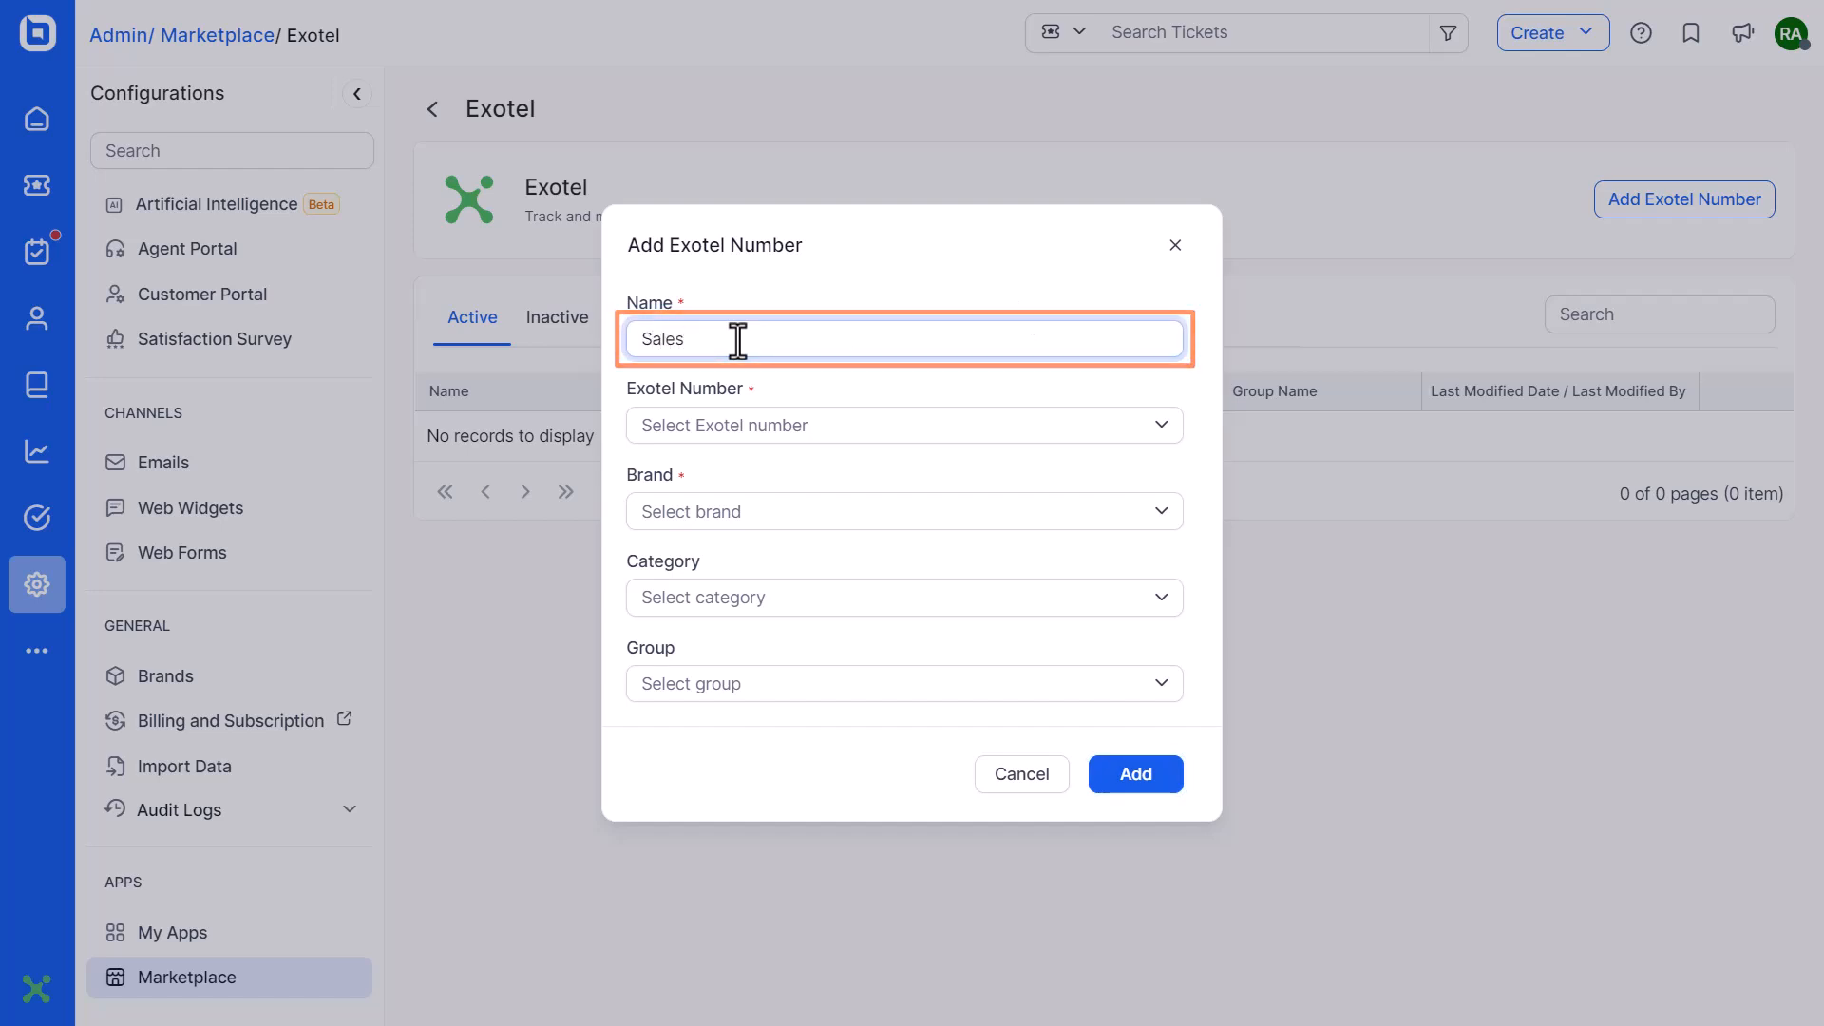
pyautogui.click(742, 426)
pyautogui.click(747, 538)
pyautogui.click(746, 518)
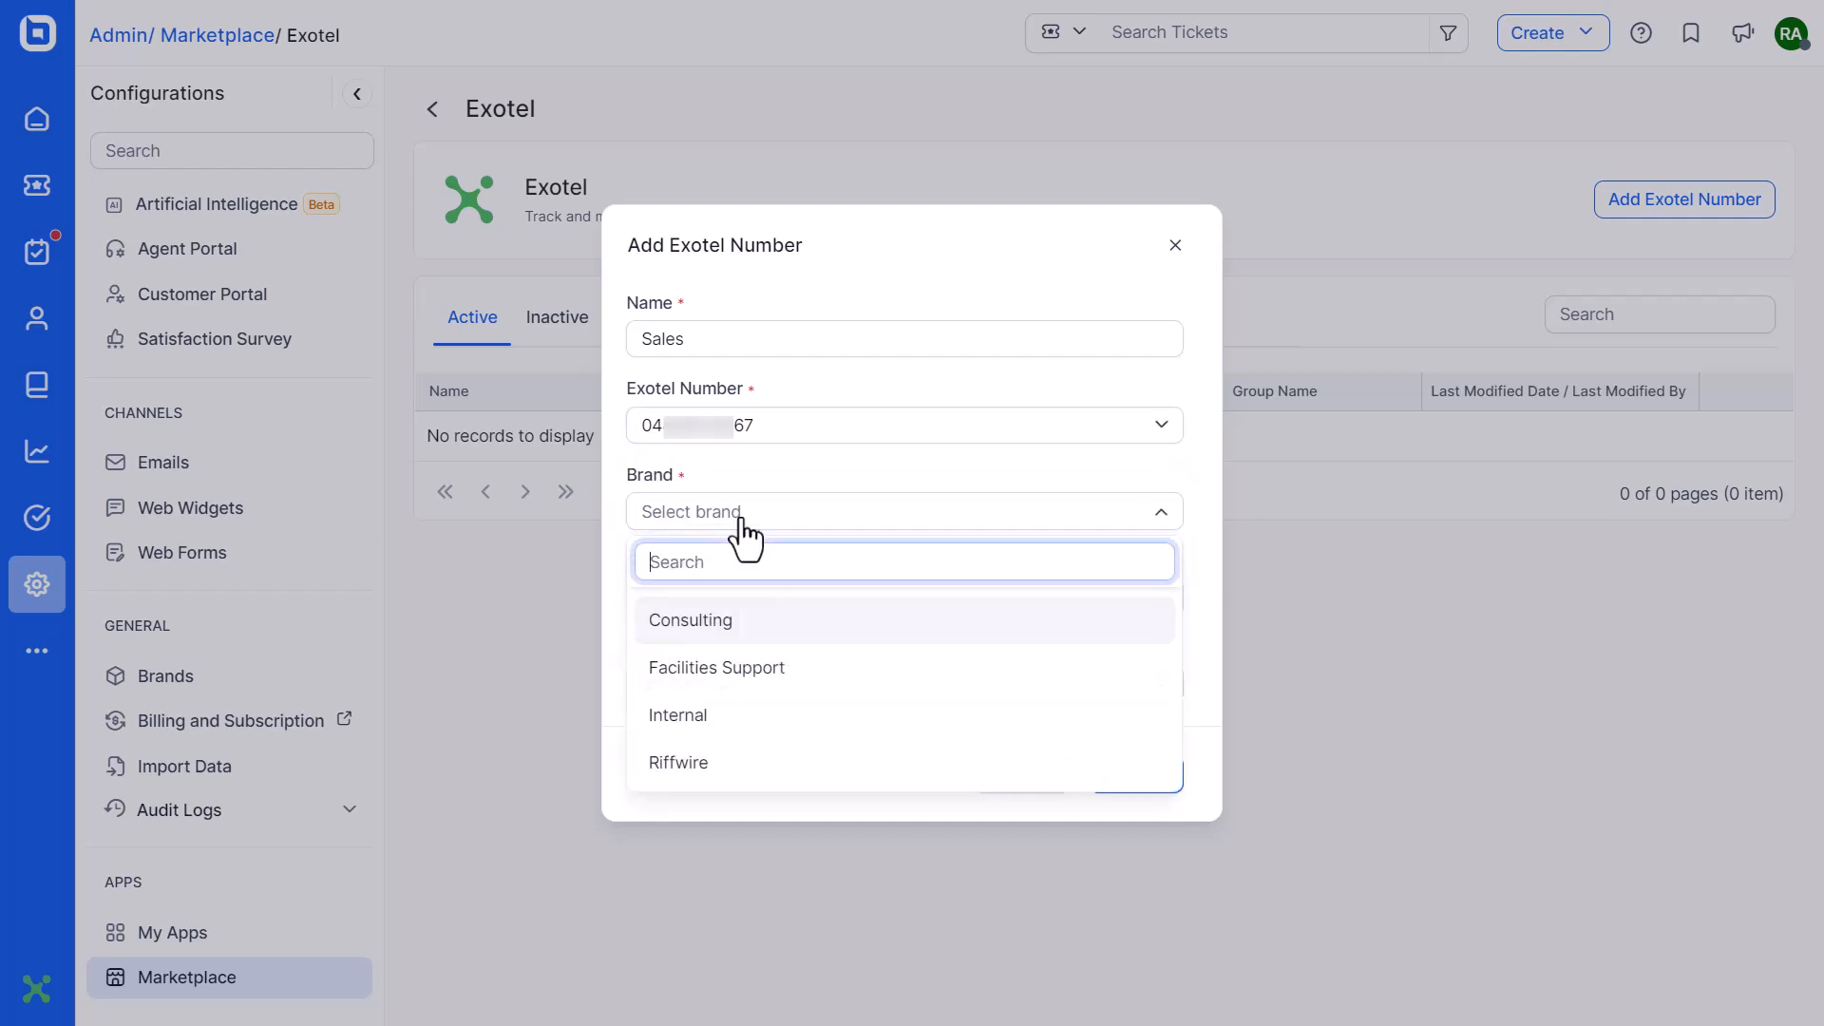
pyautogui.click(744, 761)
pyautogui.click(743, 609)
pyautogui.click(742, 705)
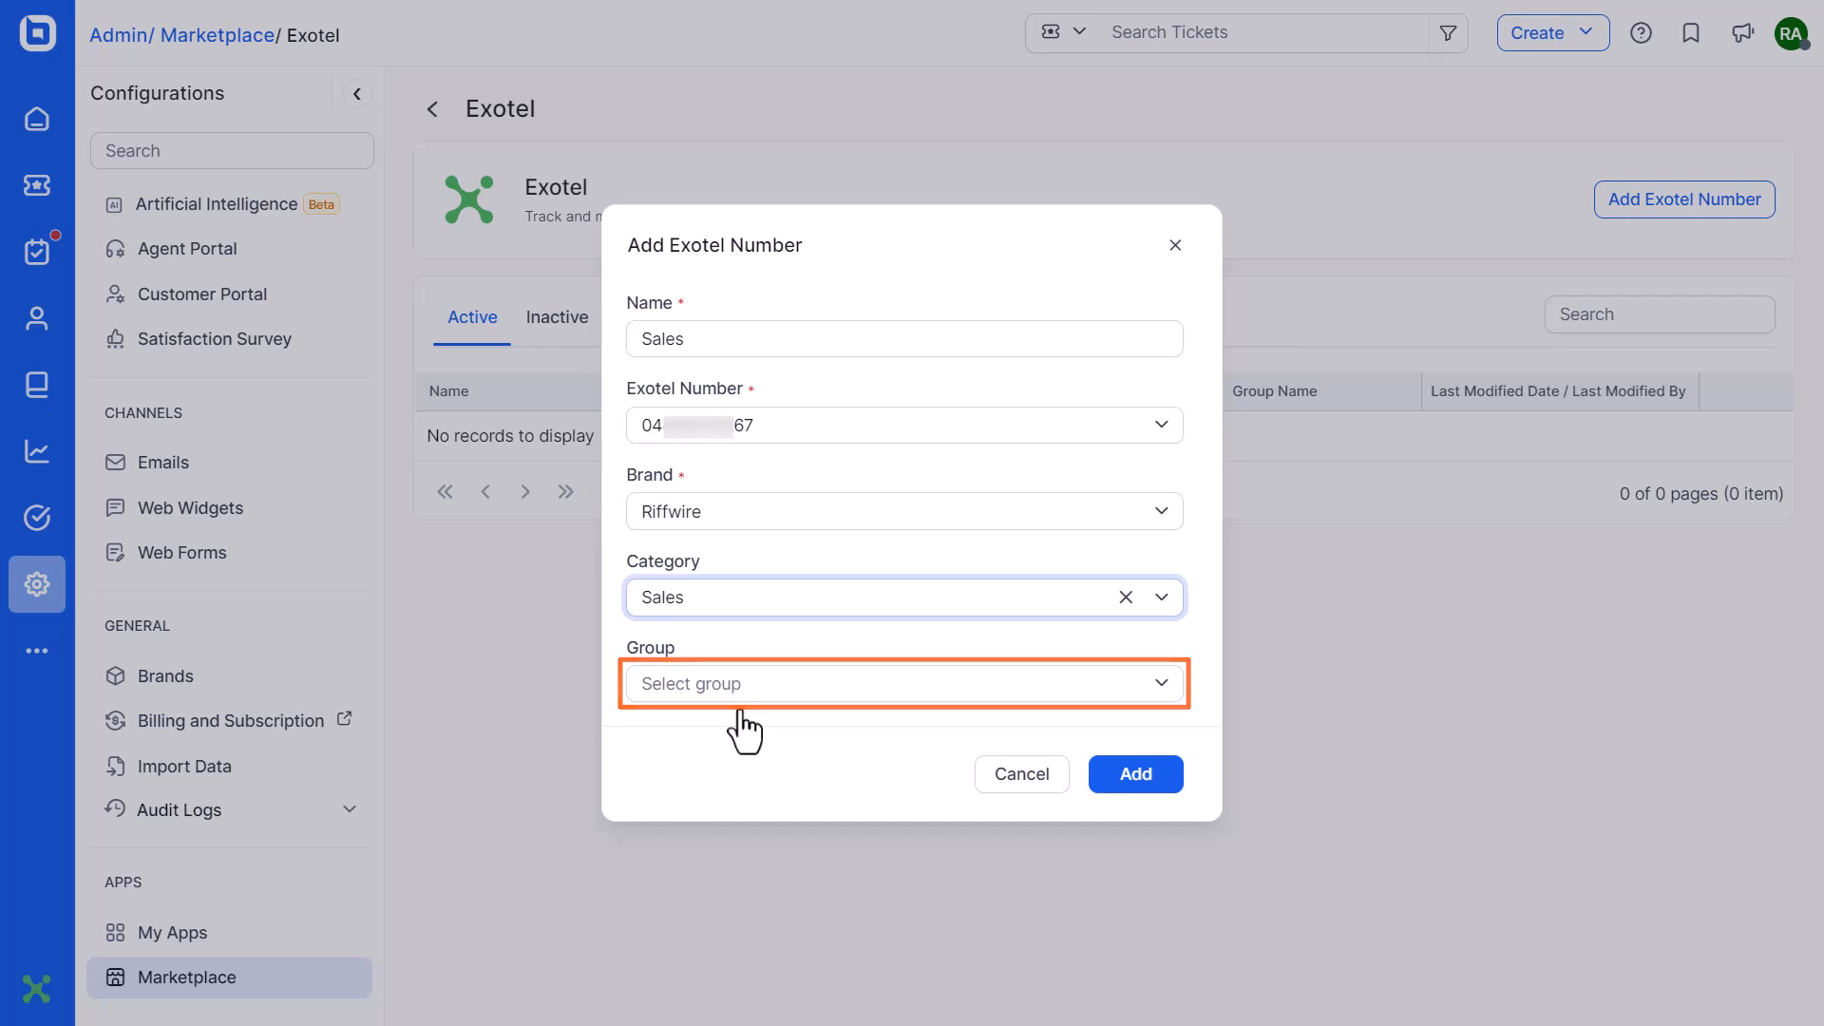
pyautogui.click(1136, 785)
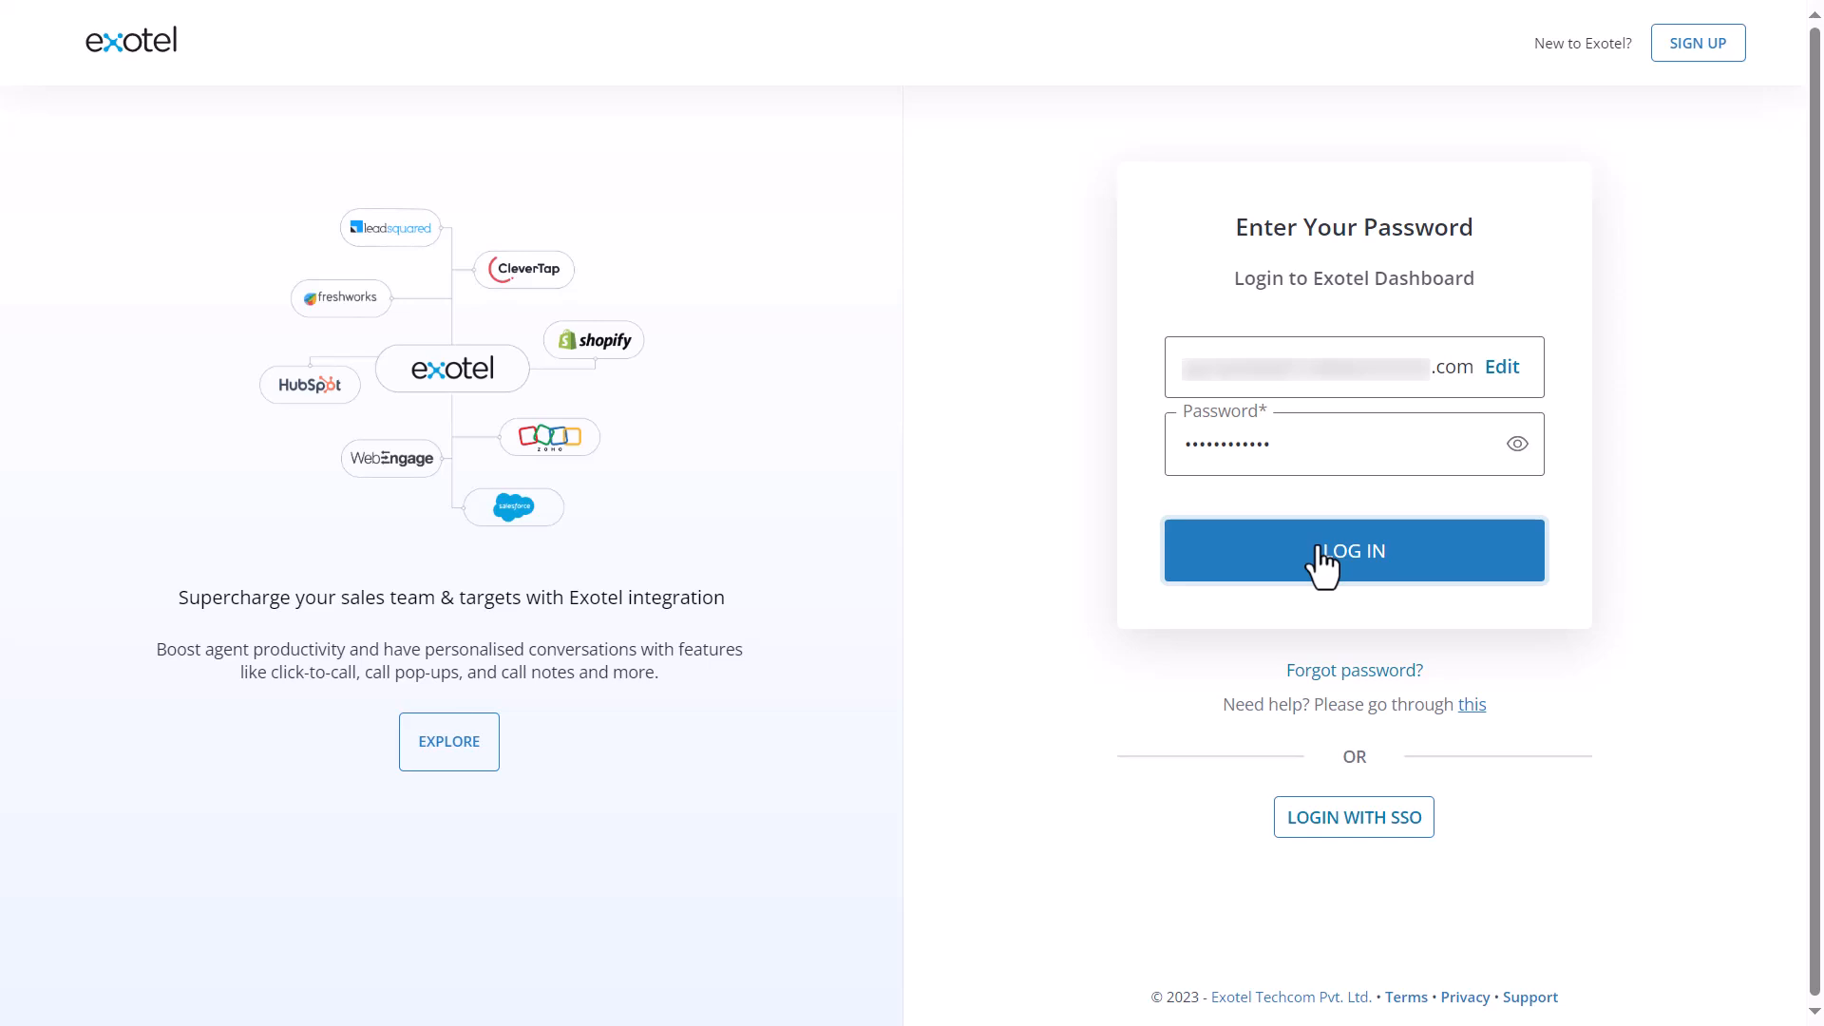
# Log in to the Exotel dashboard and start inviting a co-worker from Co-workers and Groups
pyautogui.click(1323, 559)
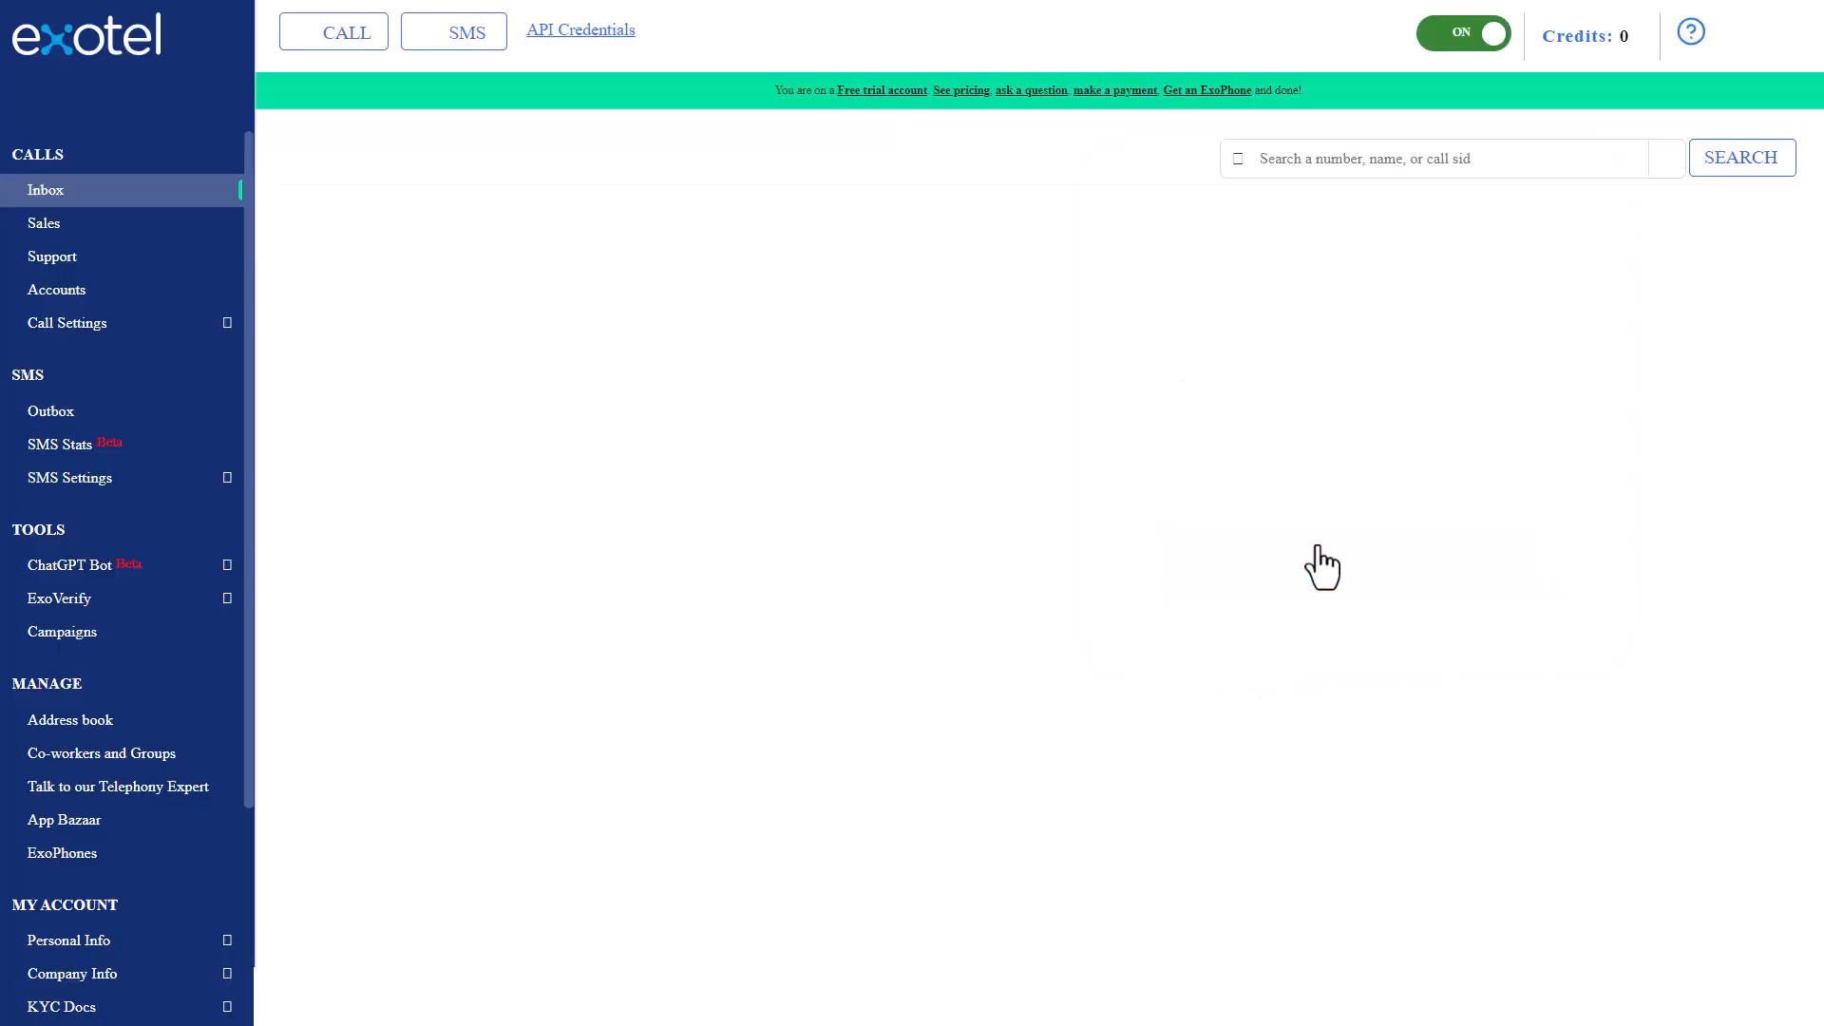
pyautogui.click(110, 760)
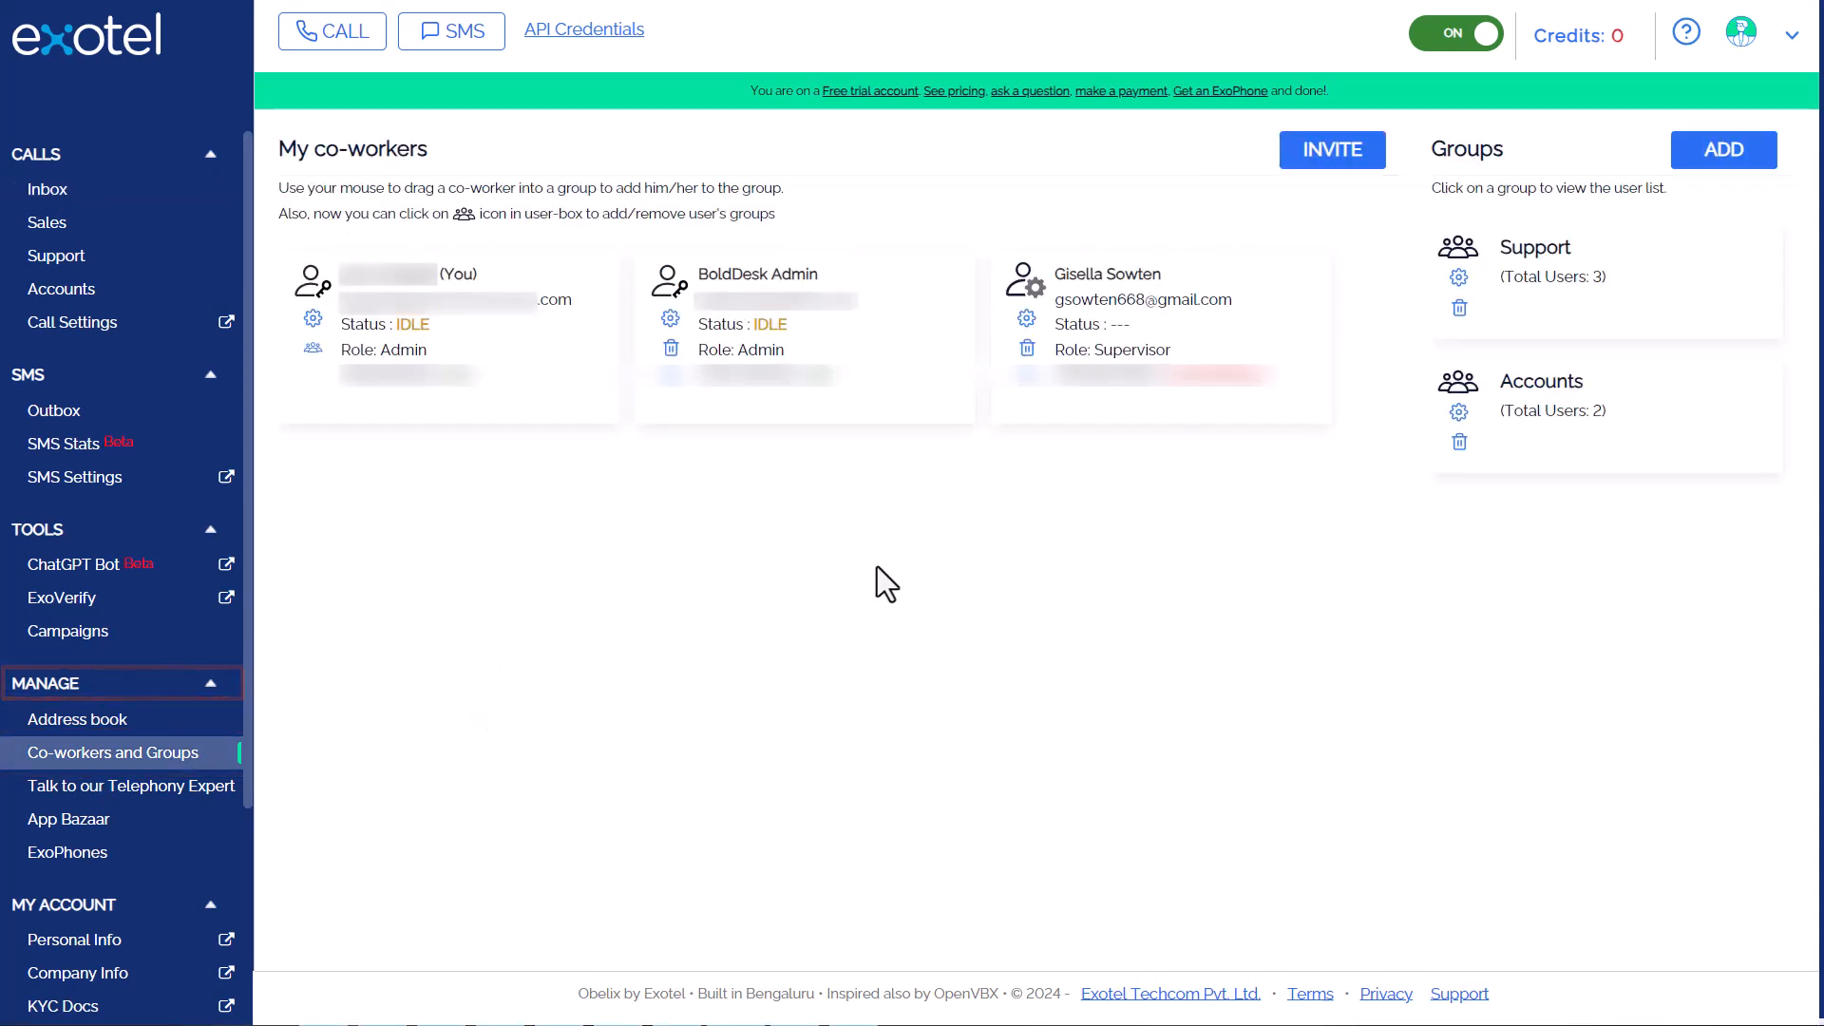
pyautogui.click(1326, 163)
# Fill in the co-worker's first name, last name, e-mail address and mobile number
pyautogui.click(801, 279)
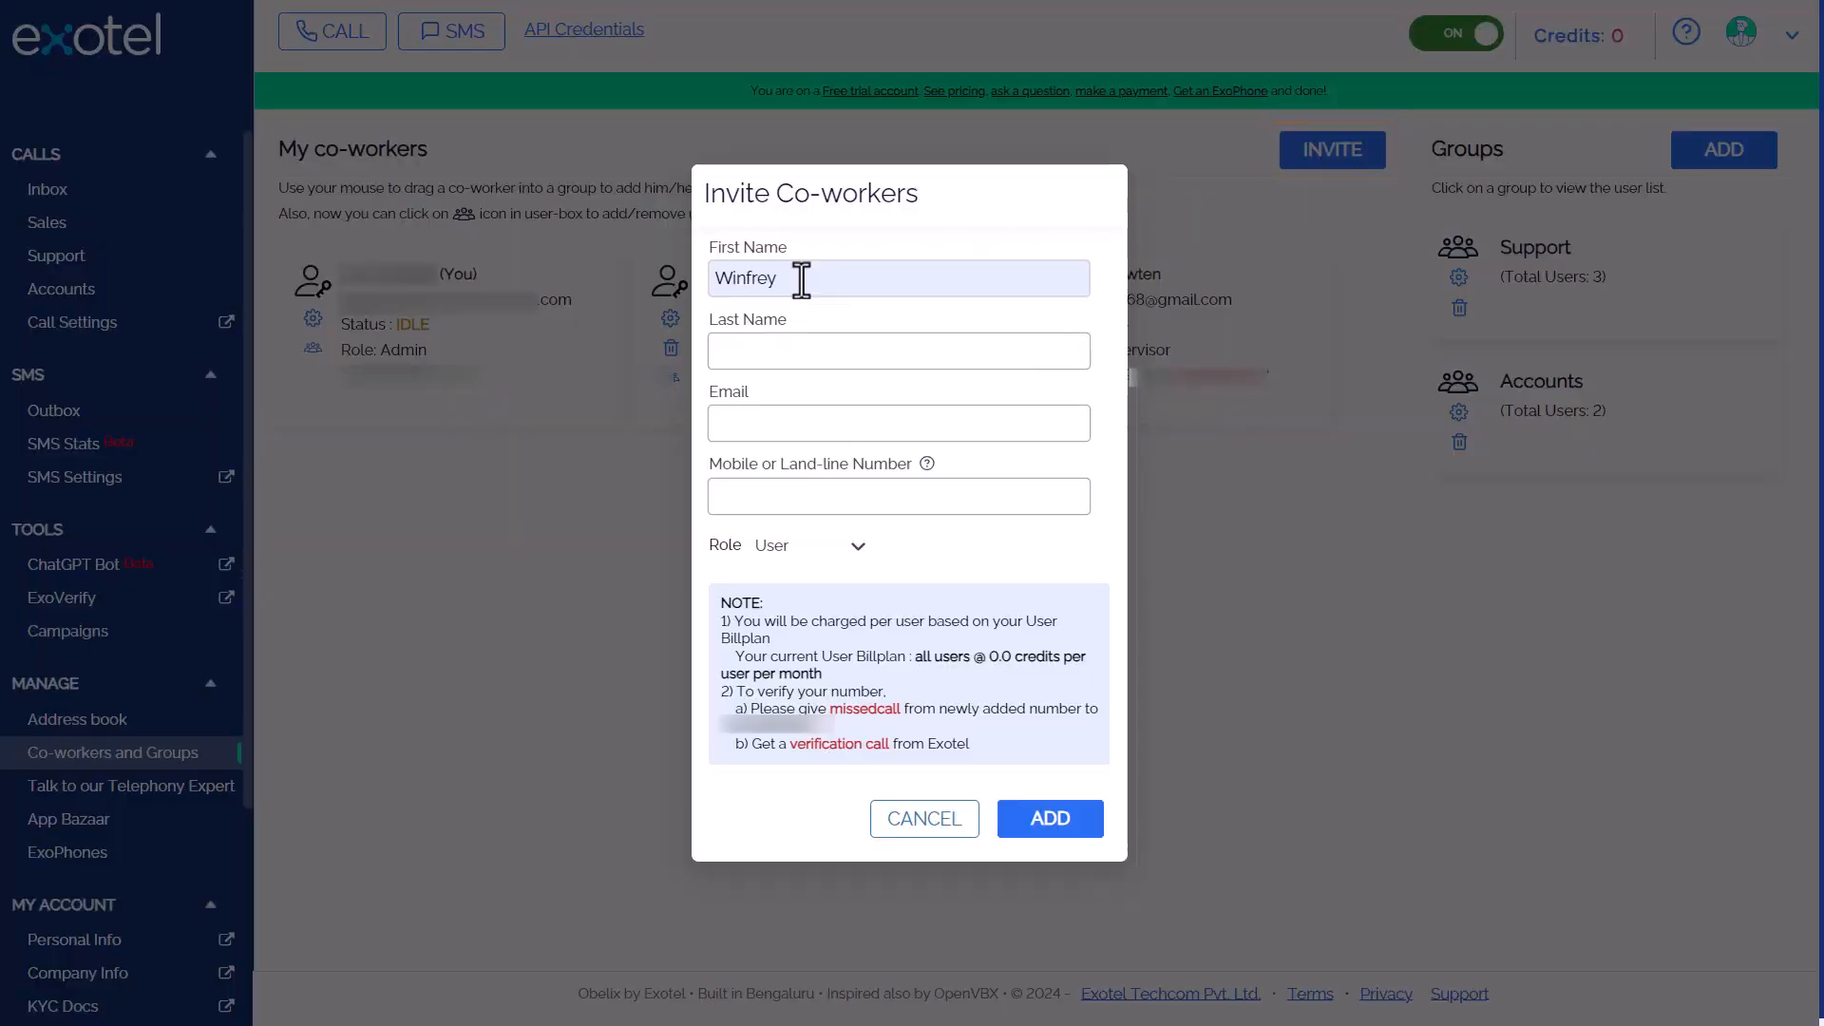
pyautogui.click(776, 358)
pyautogui.click(778, 424)
pyautogui.click(759, 543)
pyautogui.write('**********')
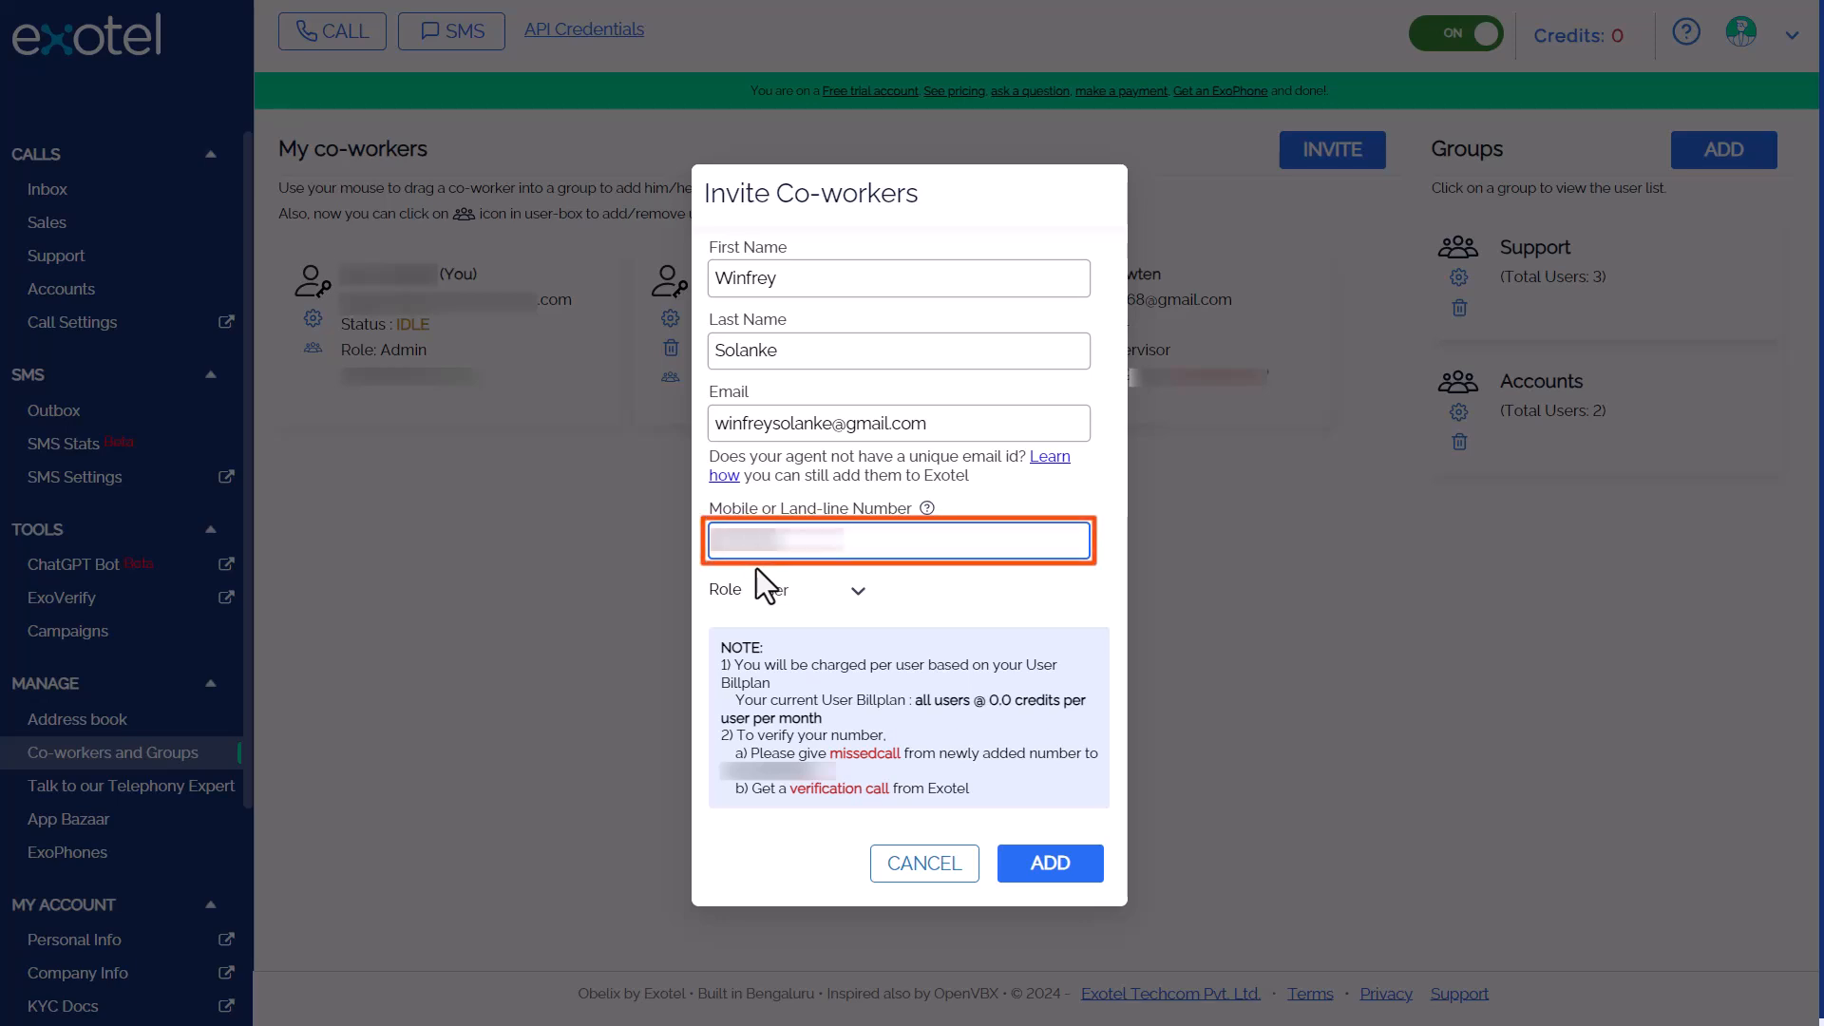
# Give the co-worker the Admin role and send the invitation
pyautogui.click(858, 593)
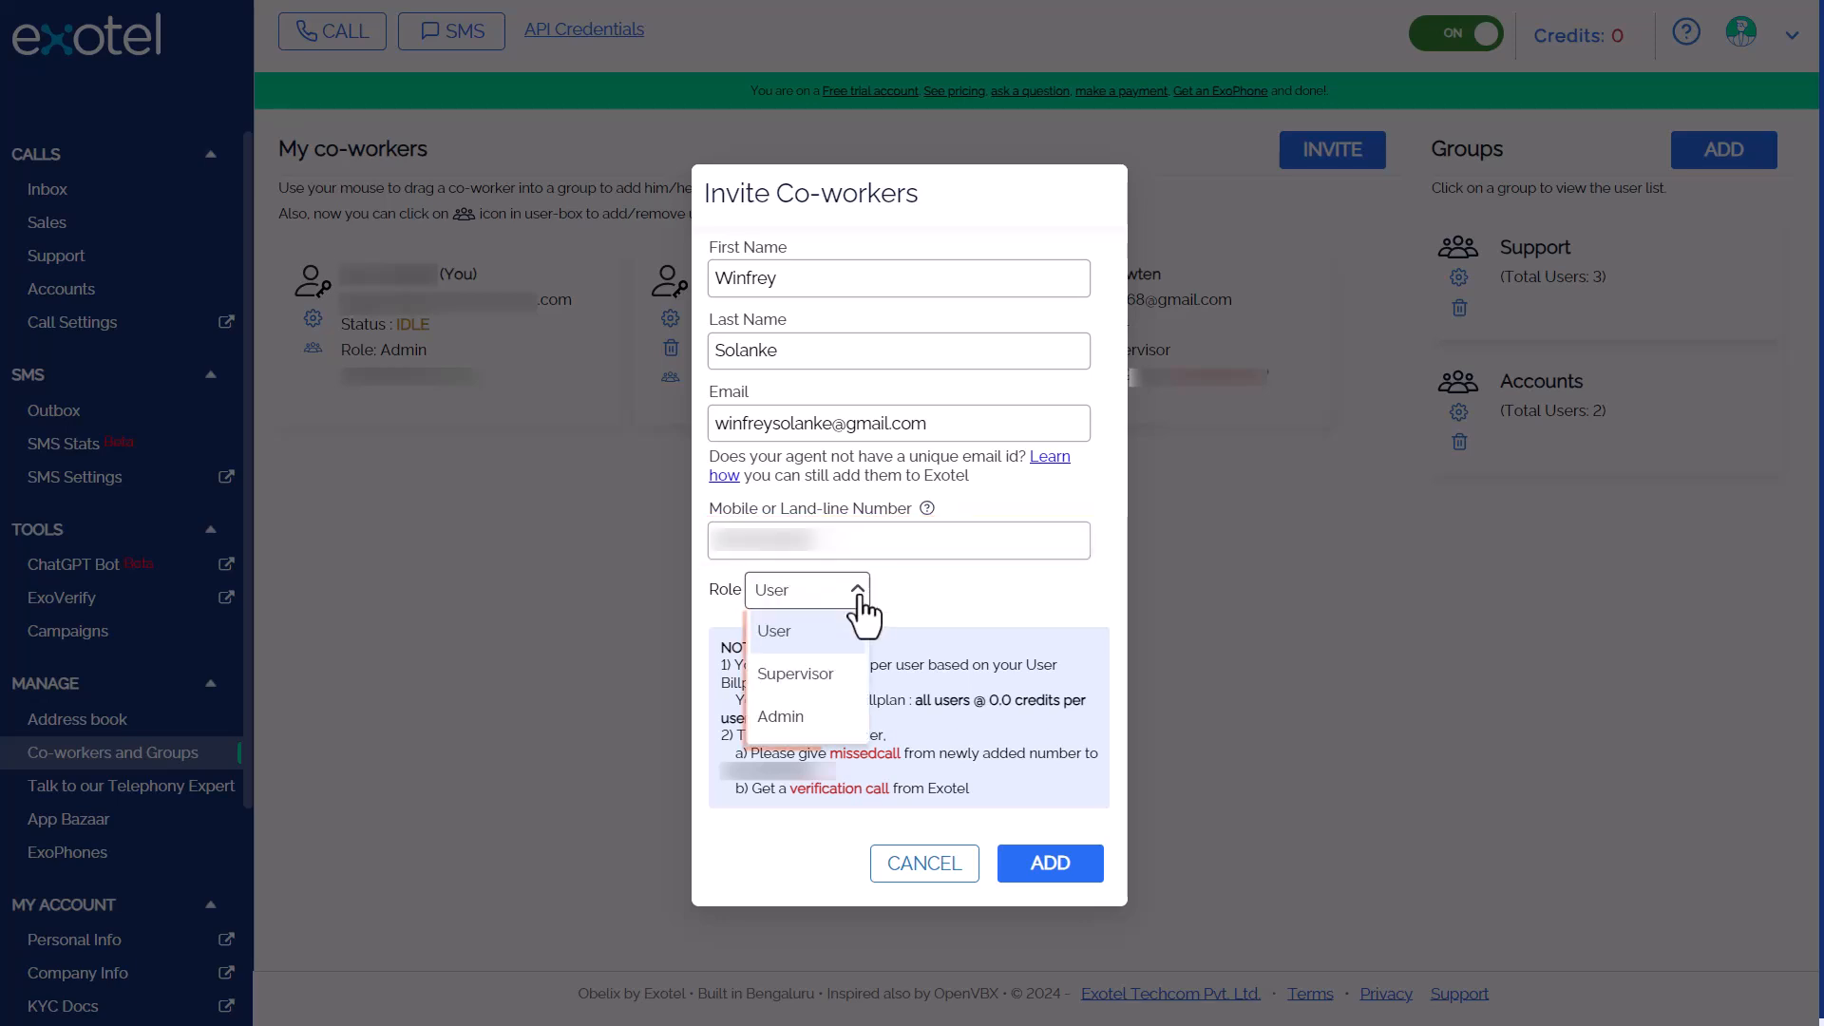
pyautogui.click(780, 716)
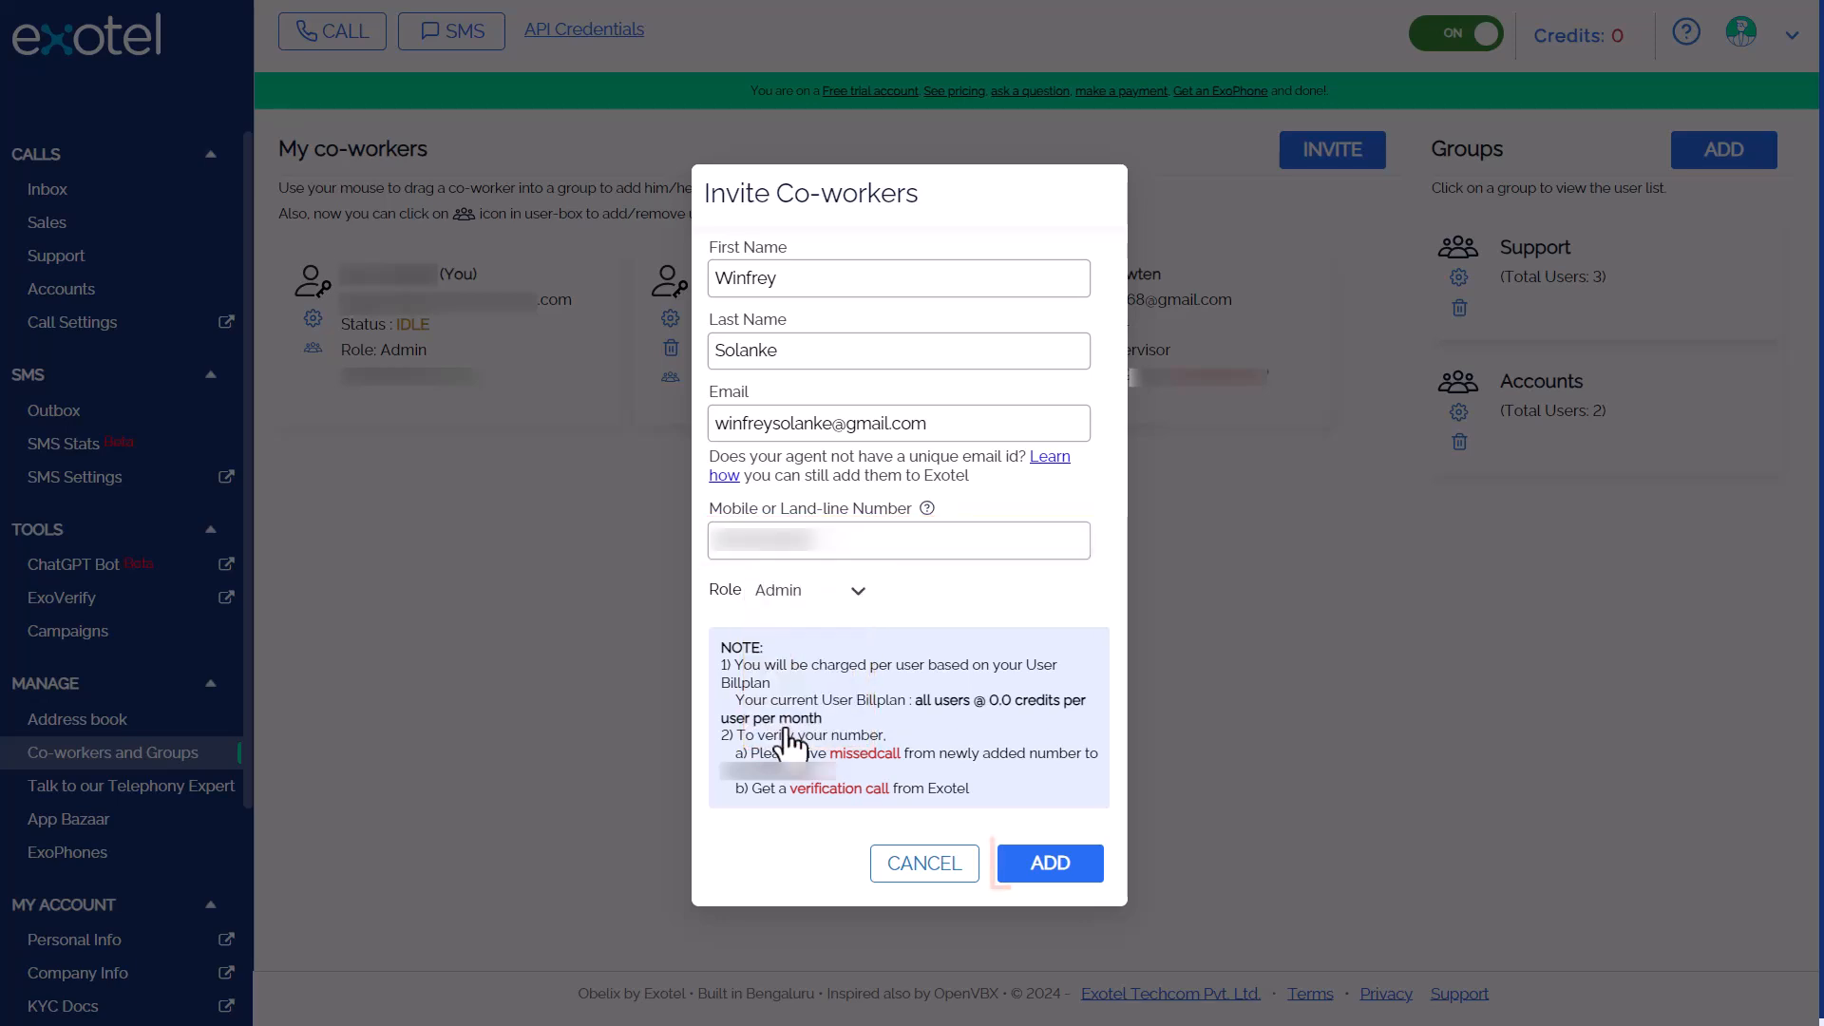
pyautogui.click(1051, 864)
pyautogui.click(1205, 627)
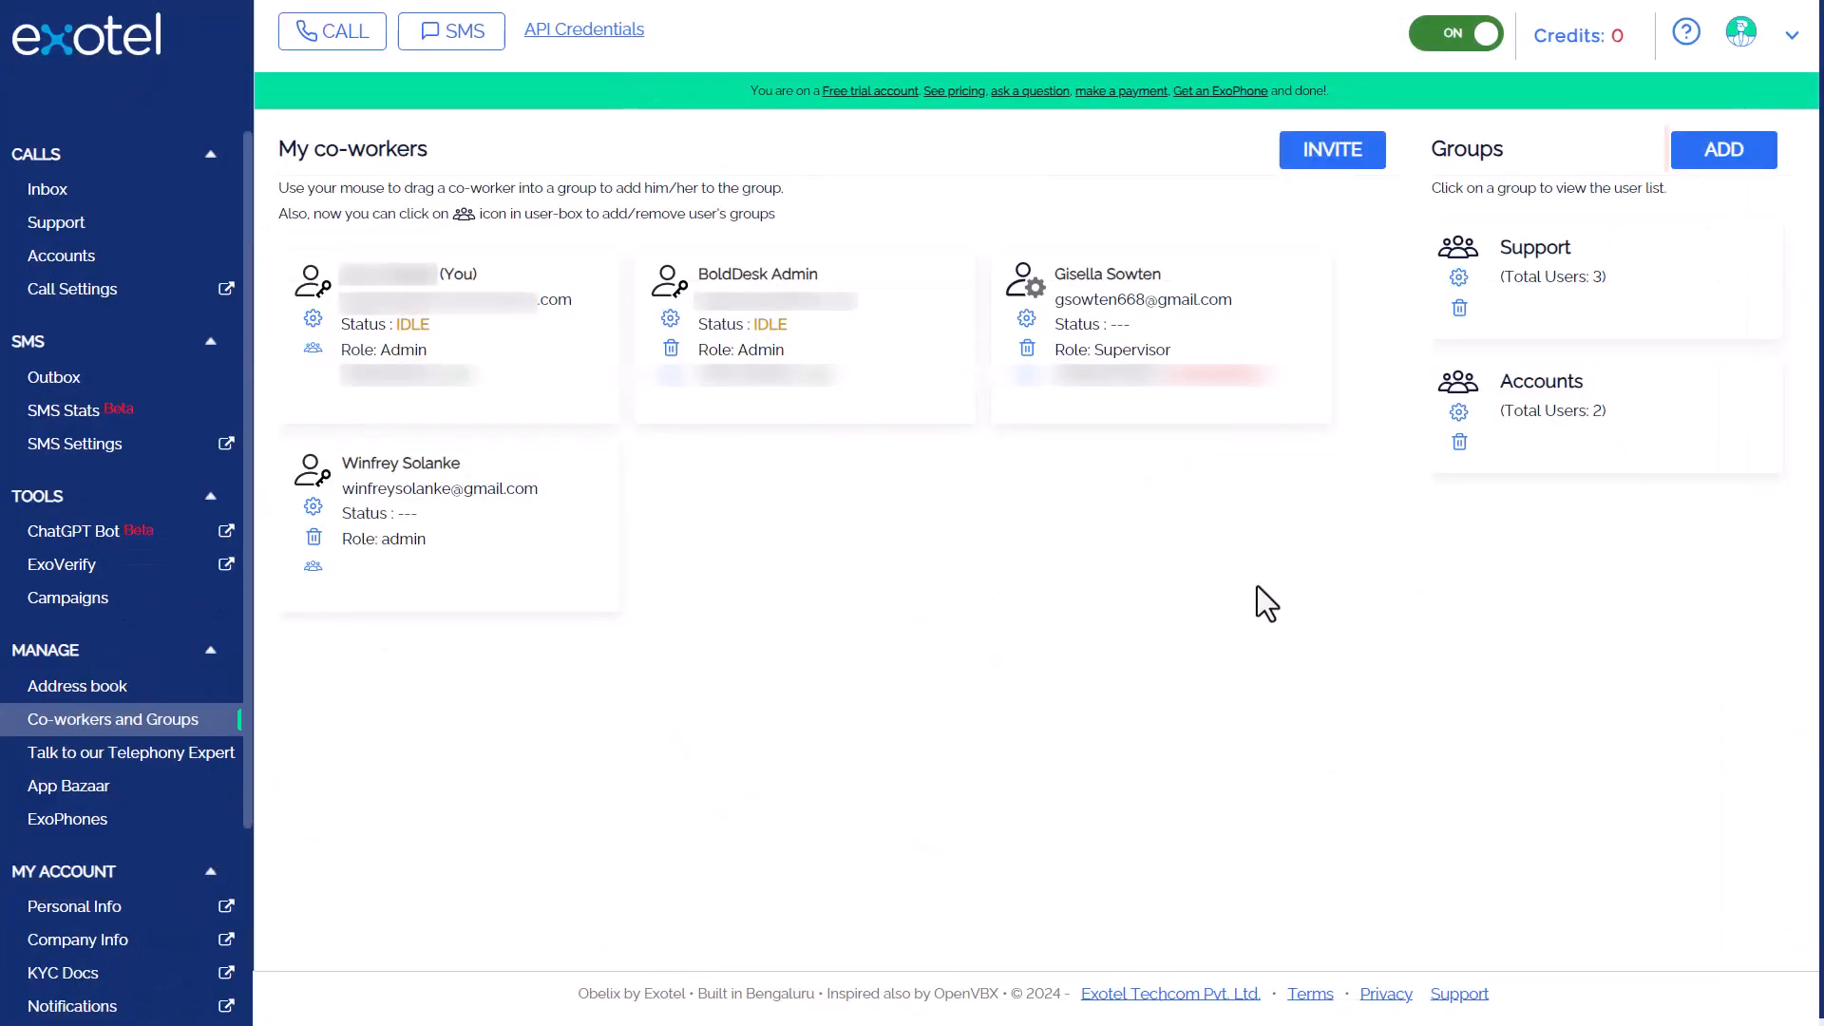
# Create a 'Sales' group with a group email and add the new invitee and the supervisor to it
pyautogui.click(1727, 157)
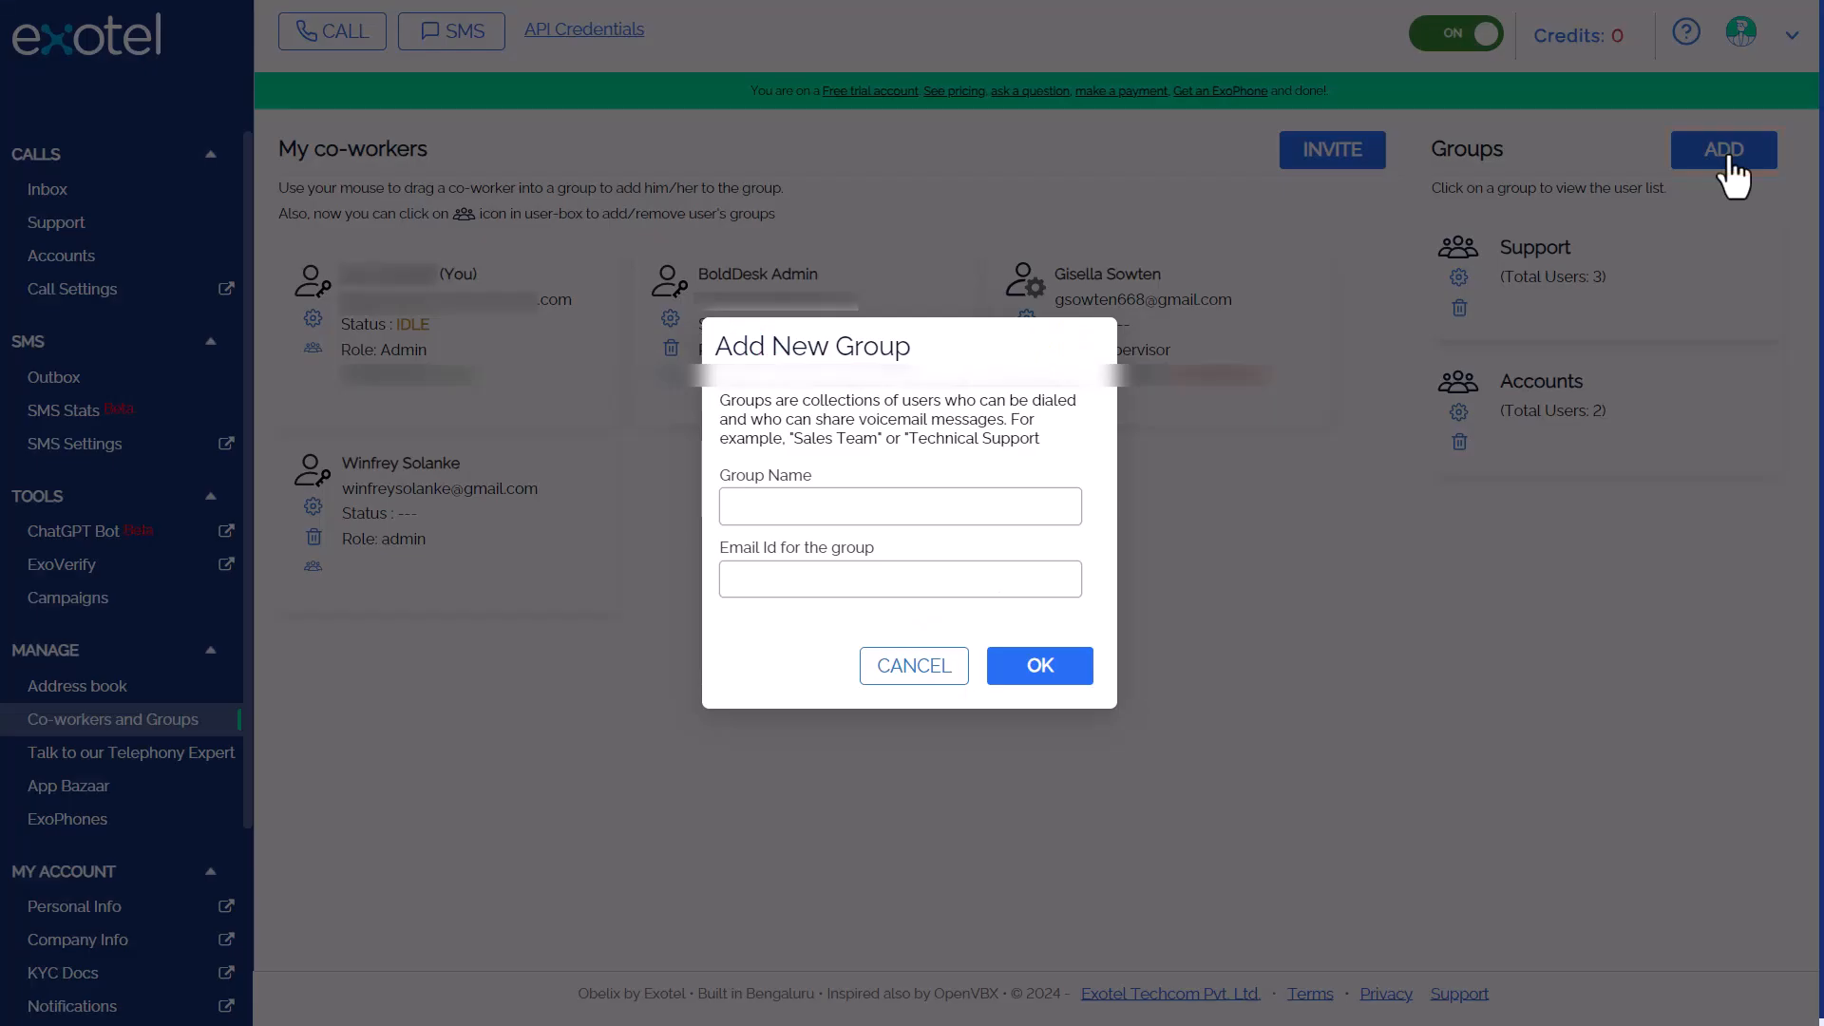
pyautogui.click(789, 505)
pyautogui.write('Sales')
pyautogui.click(764, 578)
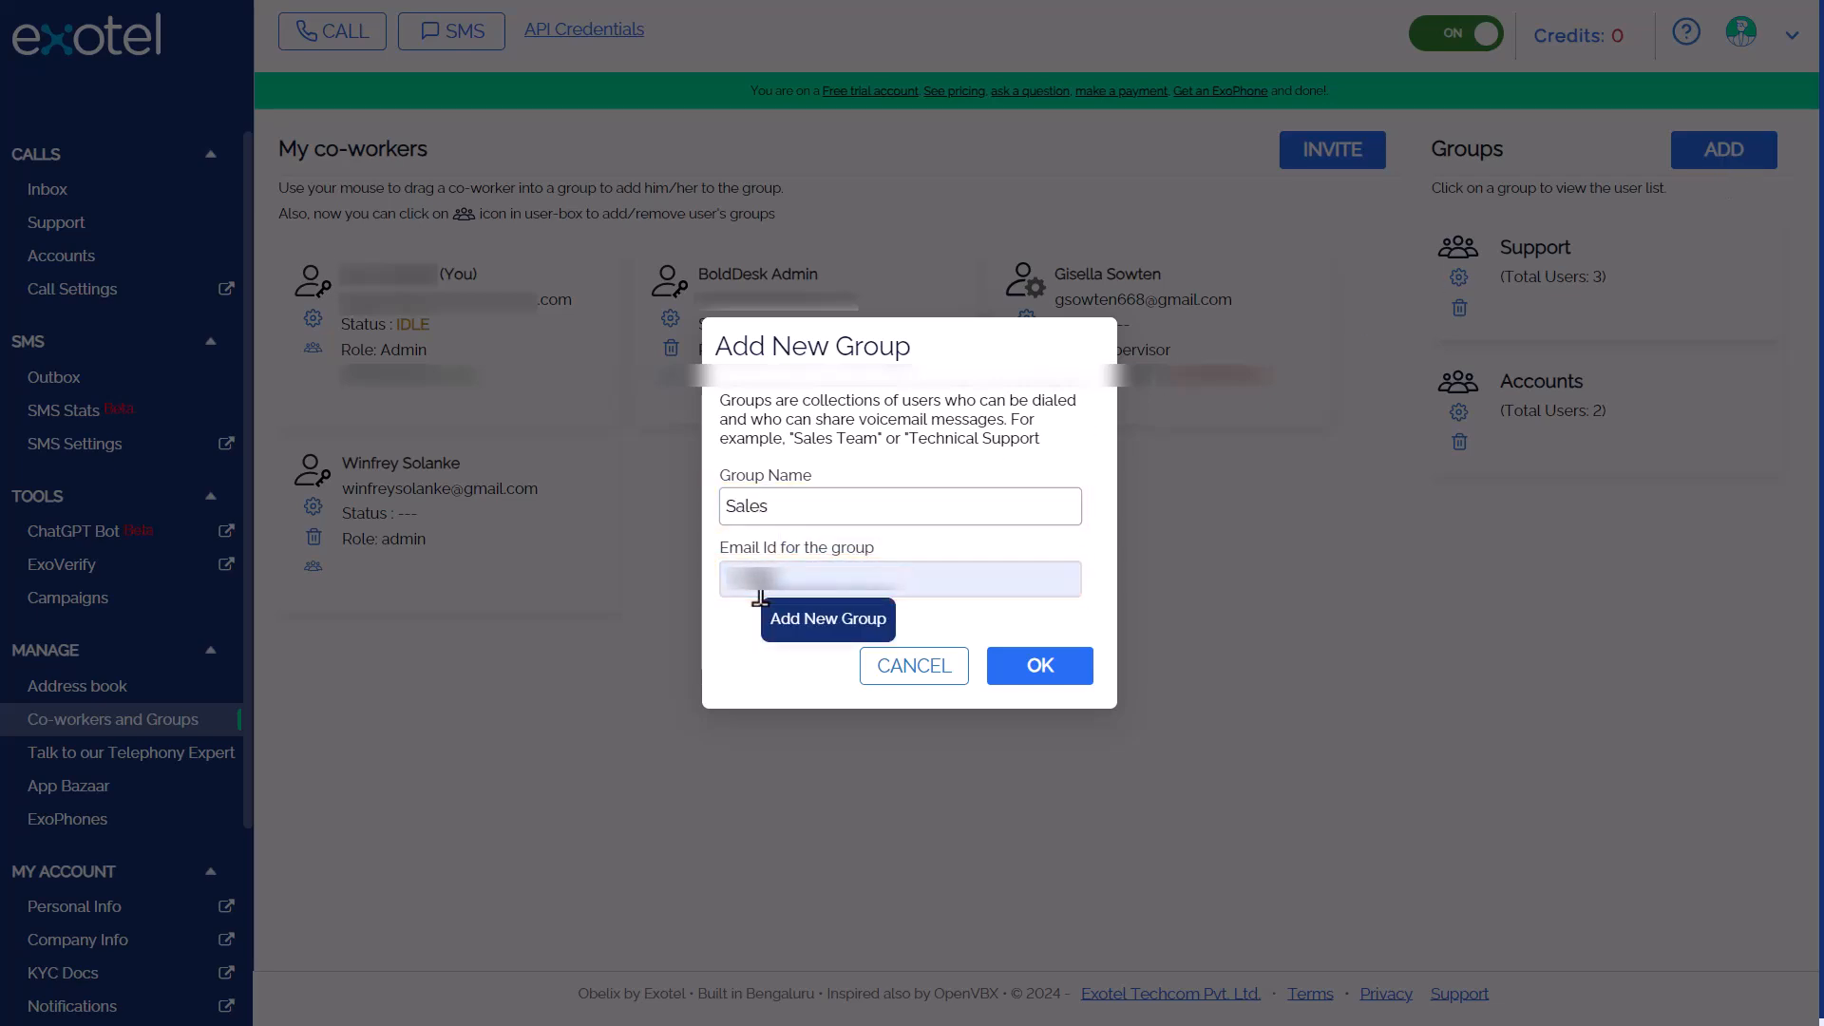
pyautogui.click(1042, 667)
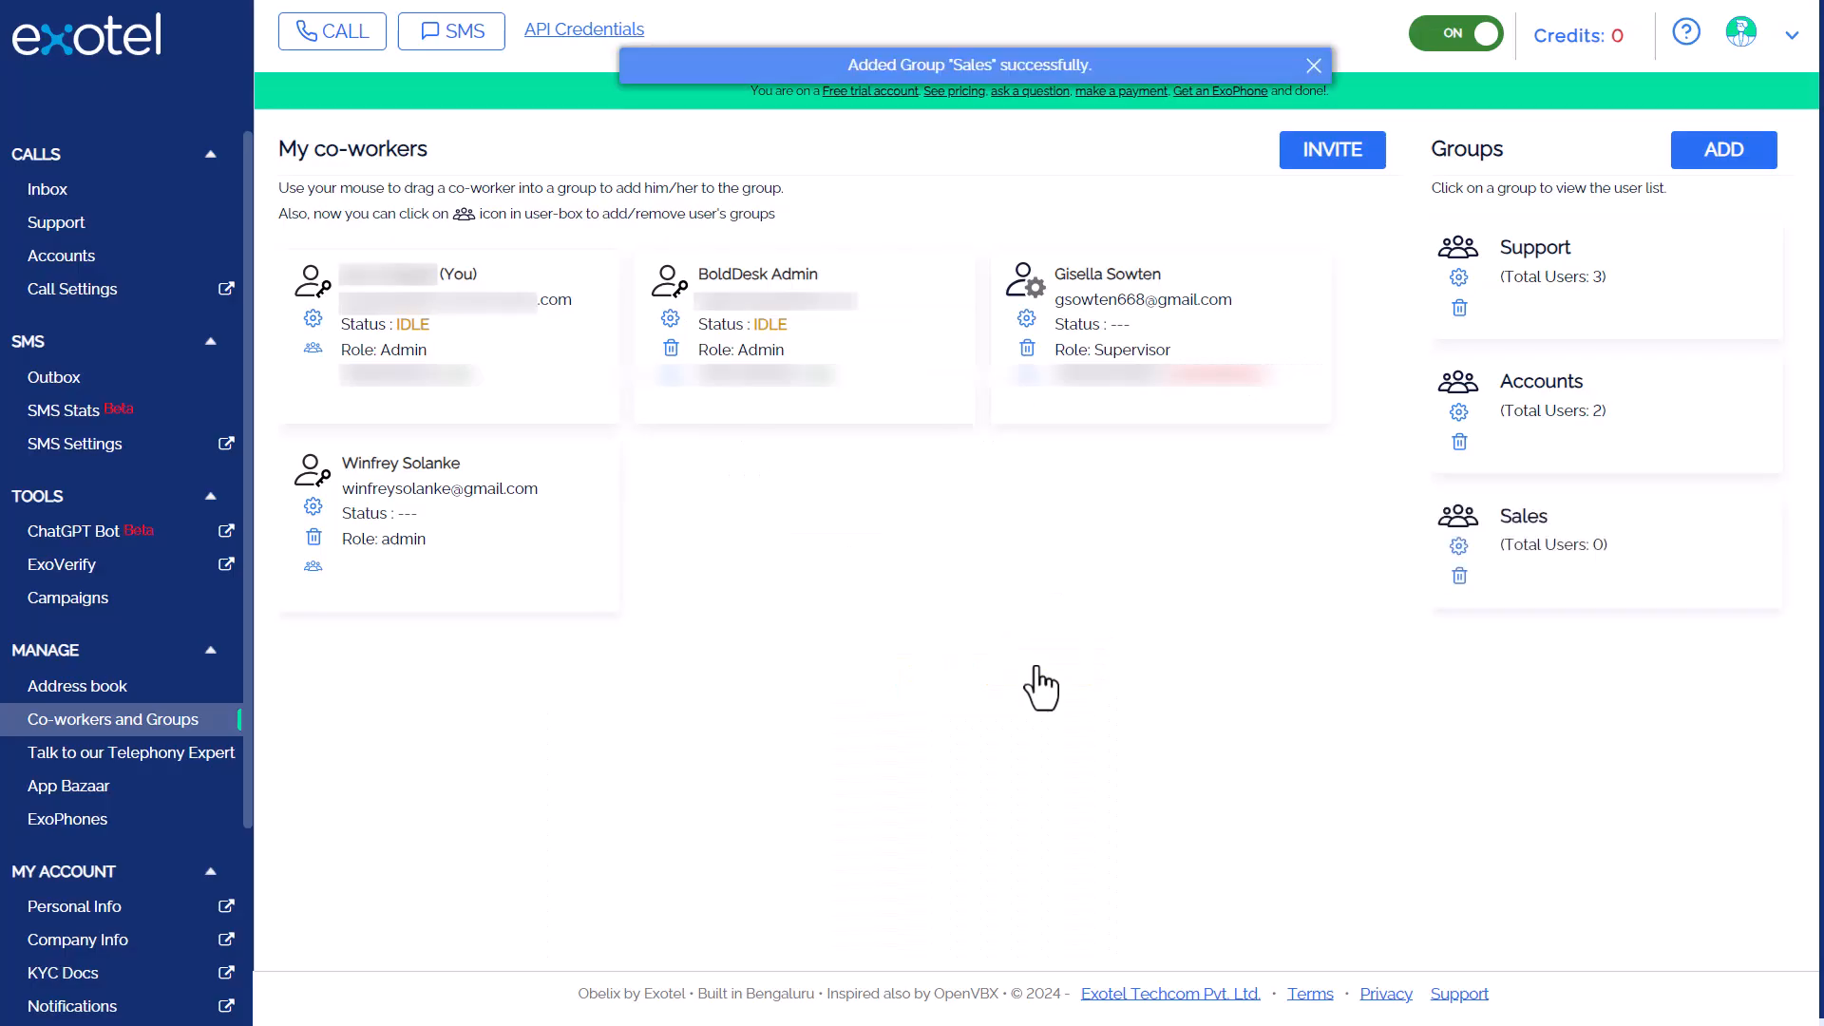
pyautogui.moveTo(399, 476); pyautogui.dragTo(1478, 514)
pyautogui.moveTo(1175, 356); pyautogui.dragTo(1588, 546)
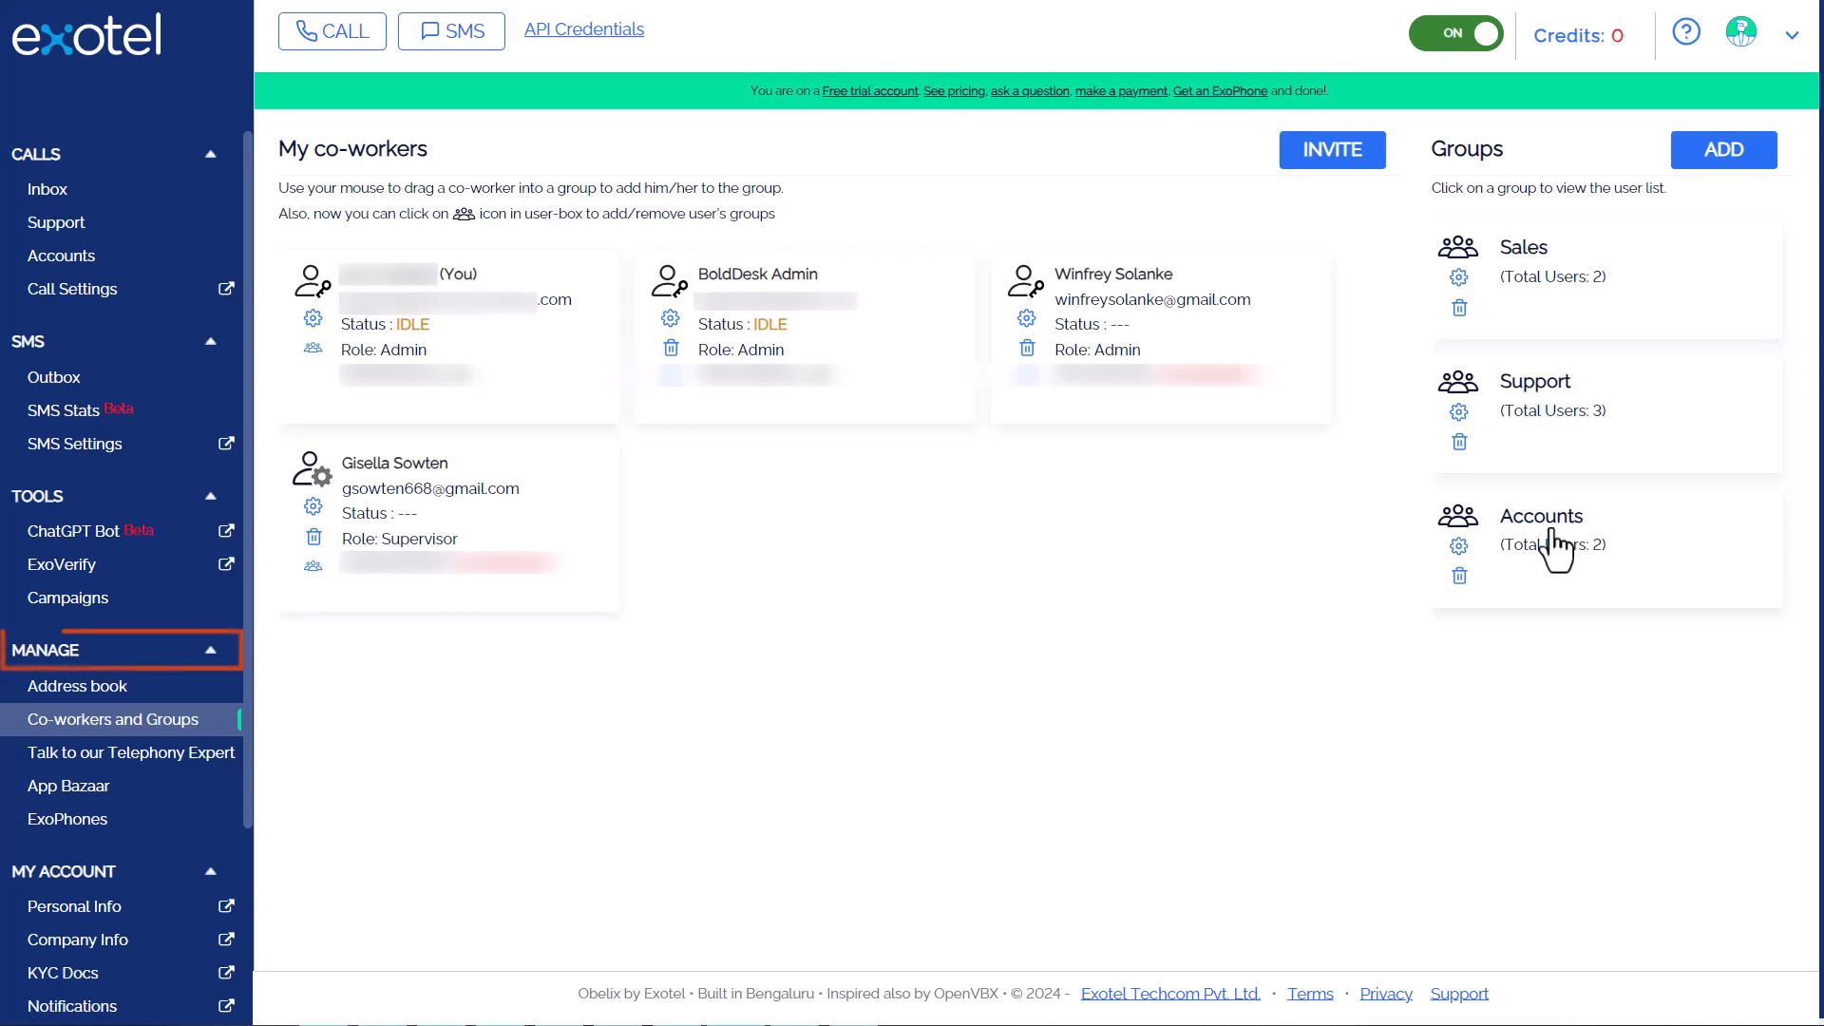
# Create a custom App Bazaar flow named 'BoldDesk' and place a Connect applet at Call Start
pyautogui.click(73, 791)
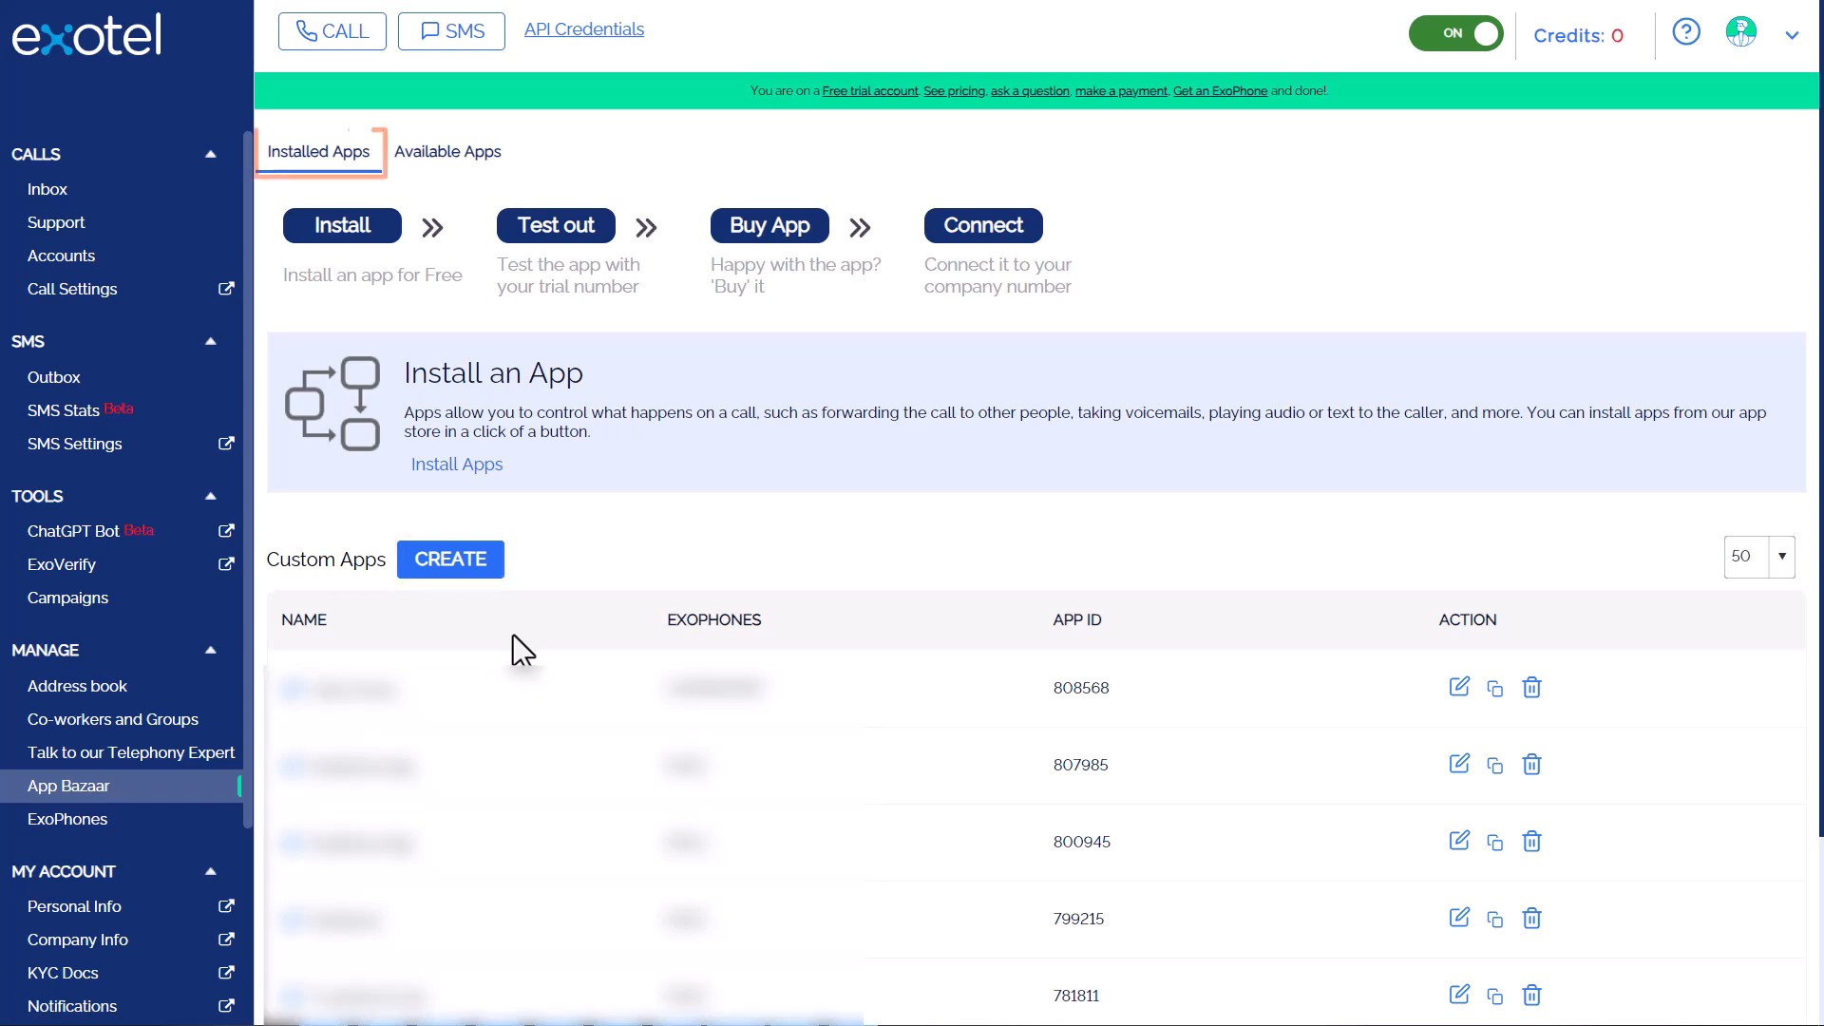
pyautogui.click(457, 574)
pyautogui.write('BoldDesk')
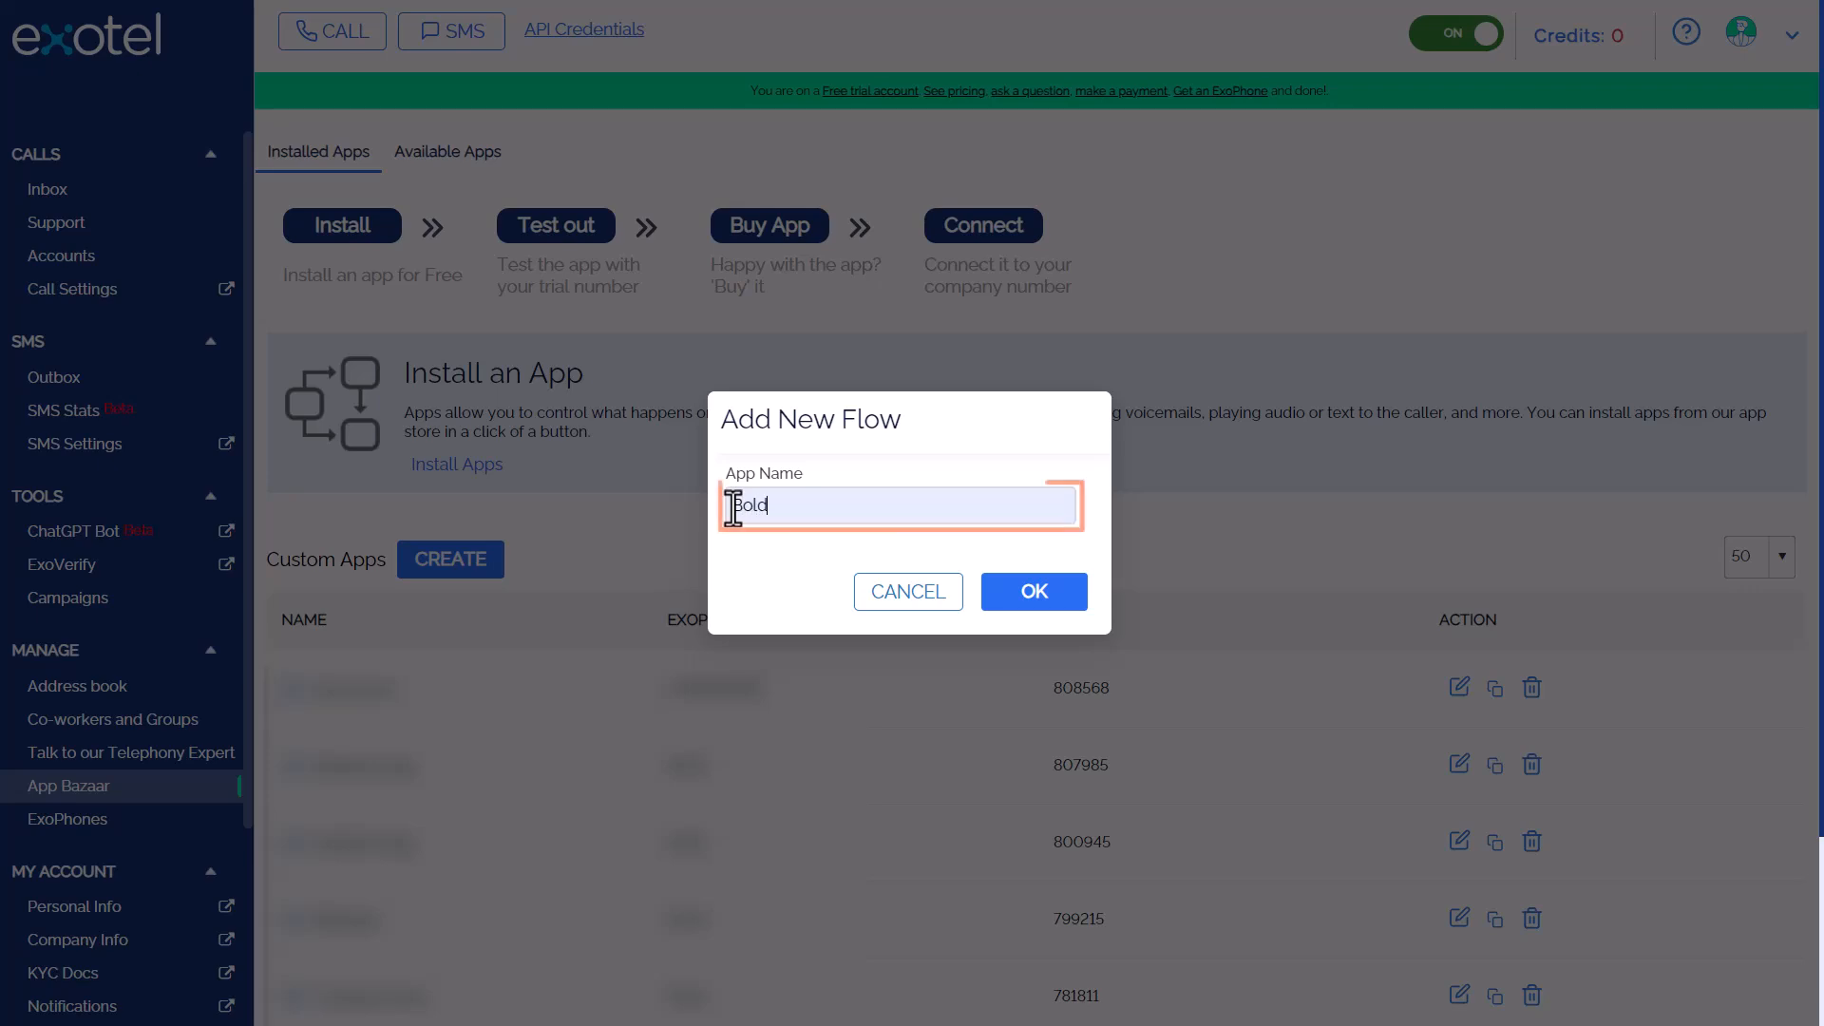
pyautogui.click(1032, 596)
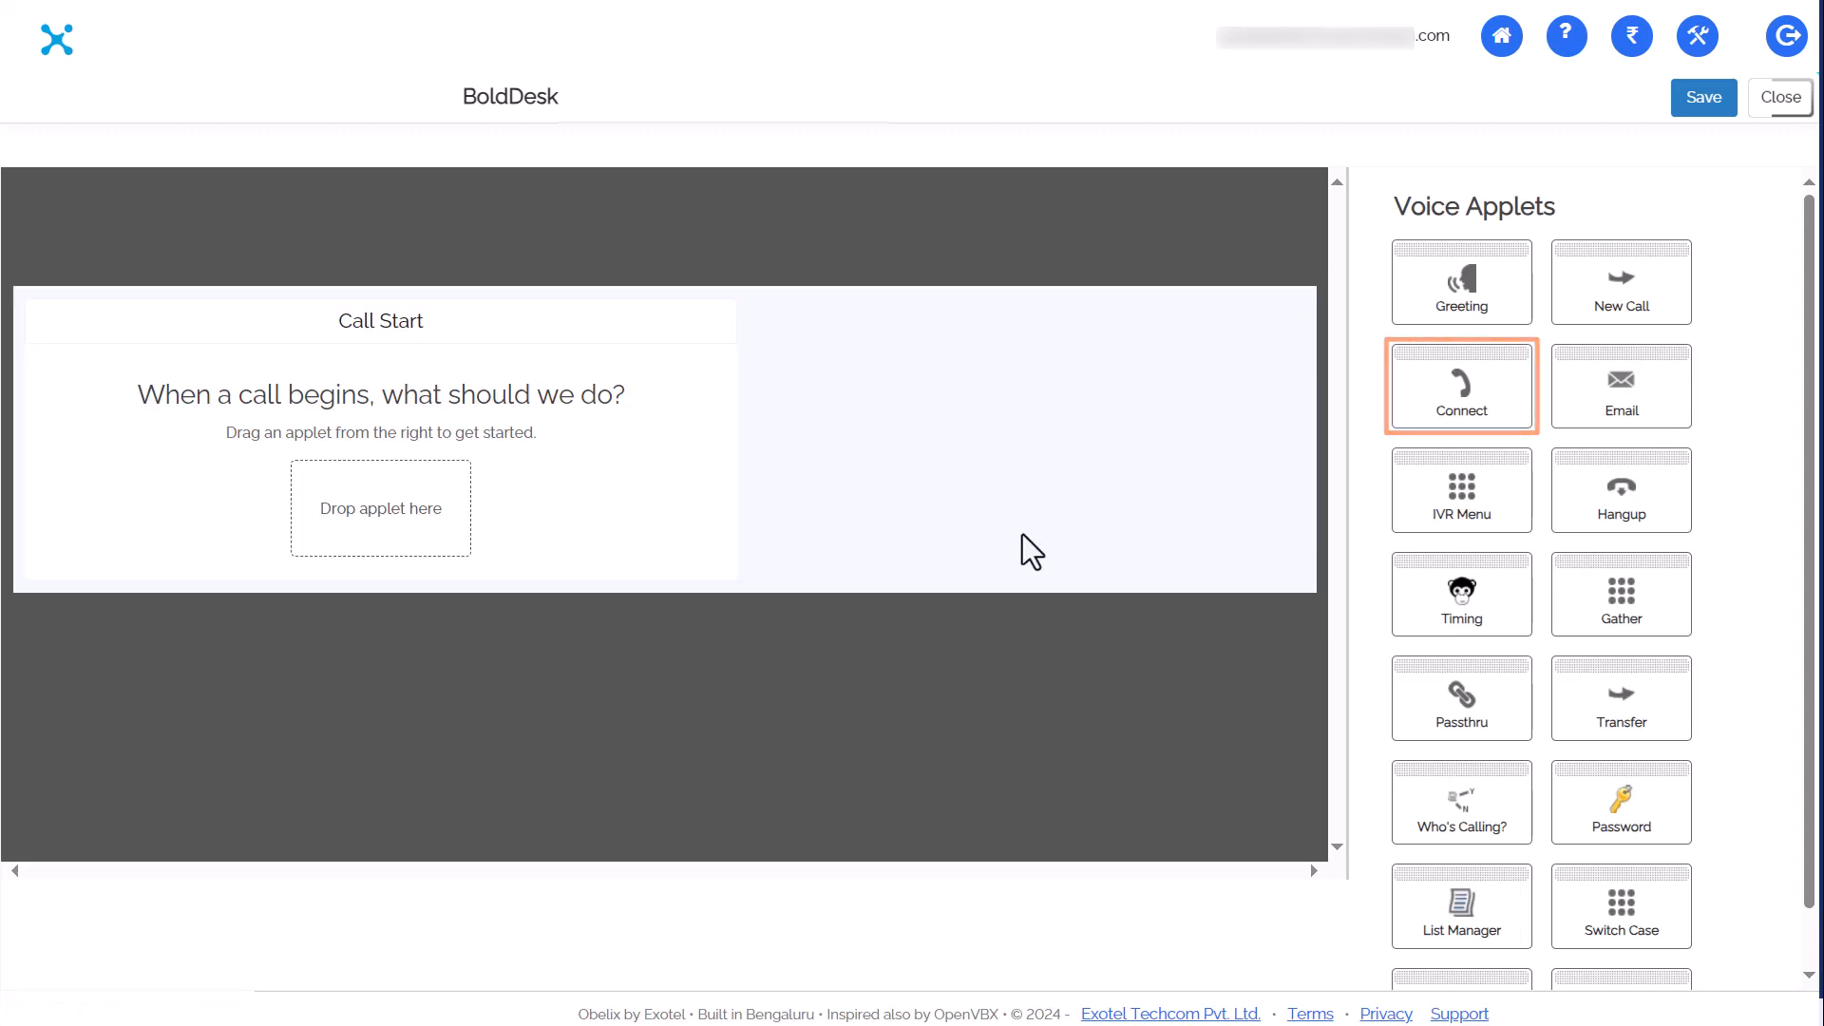
pyautogui.moveTo(1451, 398); pyautogui.dragTo(366, 519)
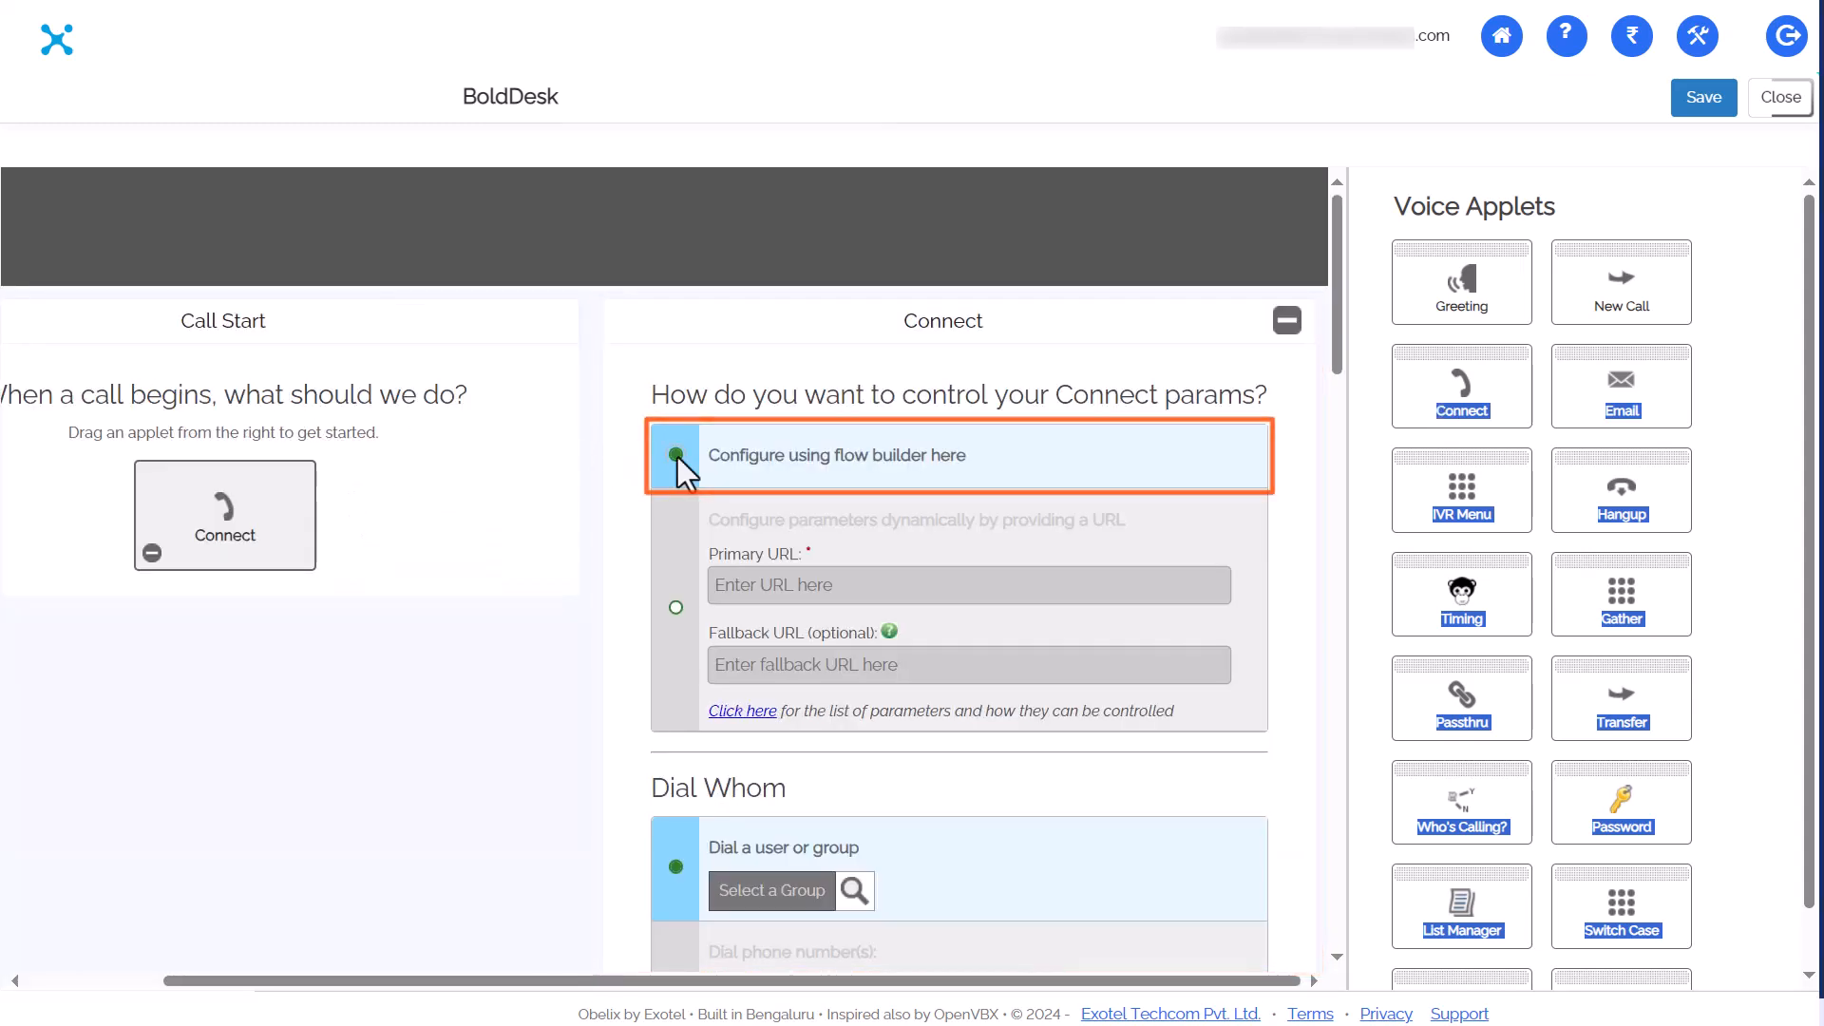
# Have Connect dial the Sales group equally, record calls, and cap ringing at 30 seconds
pyautogui.scroll(-5, 677, 458)
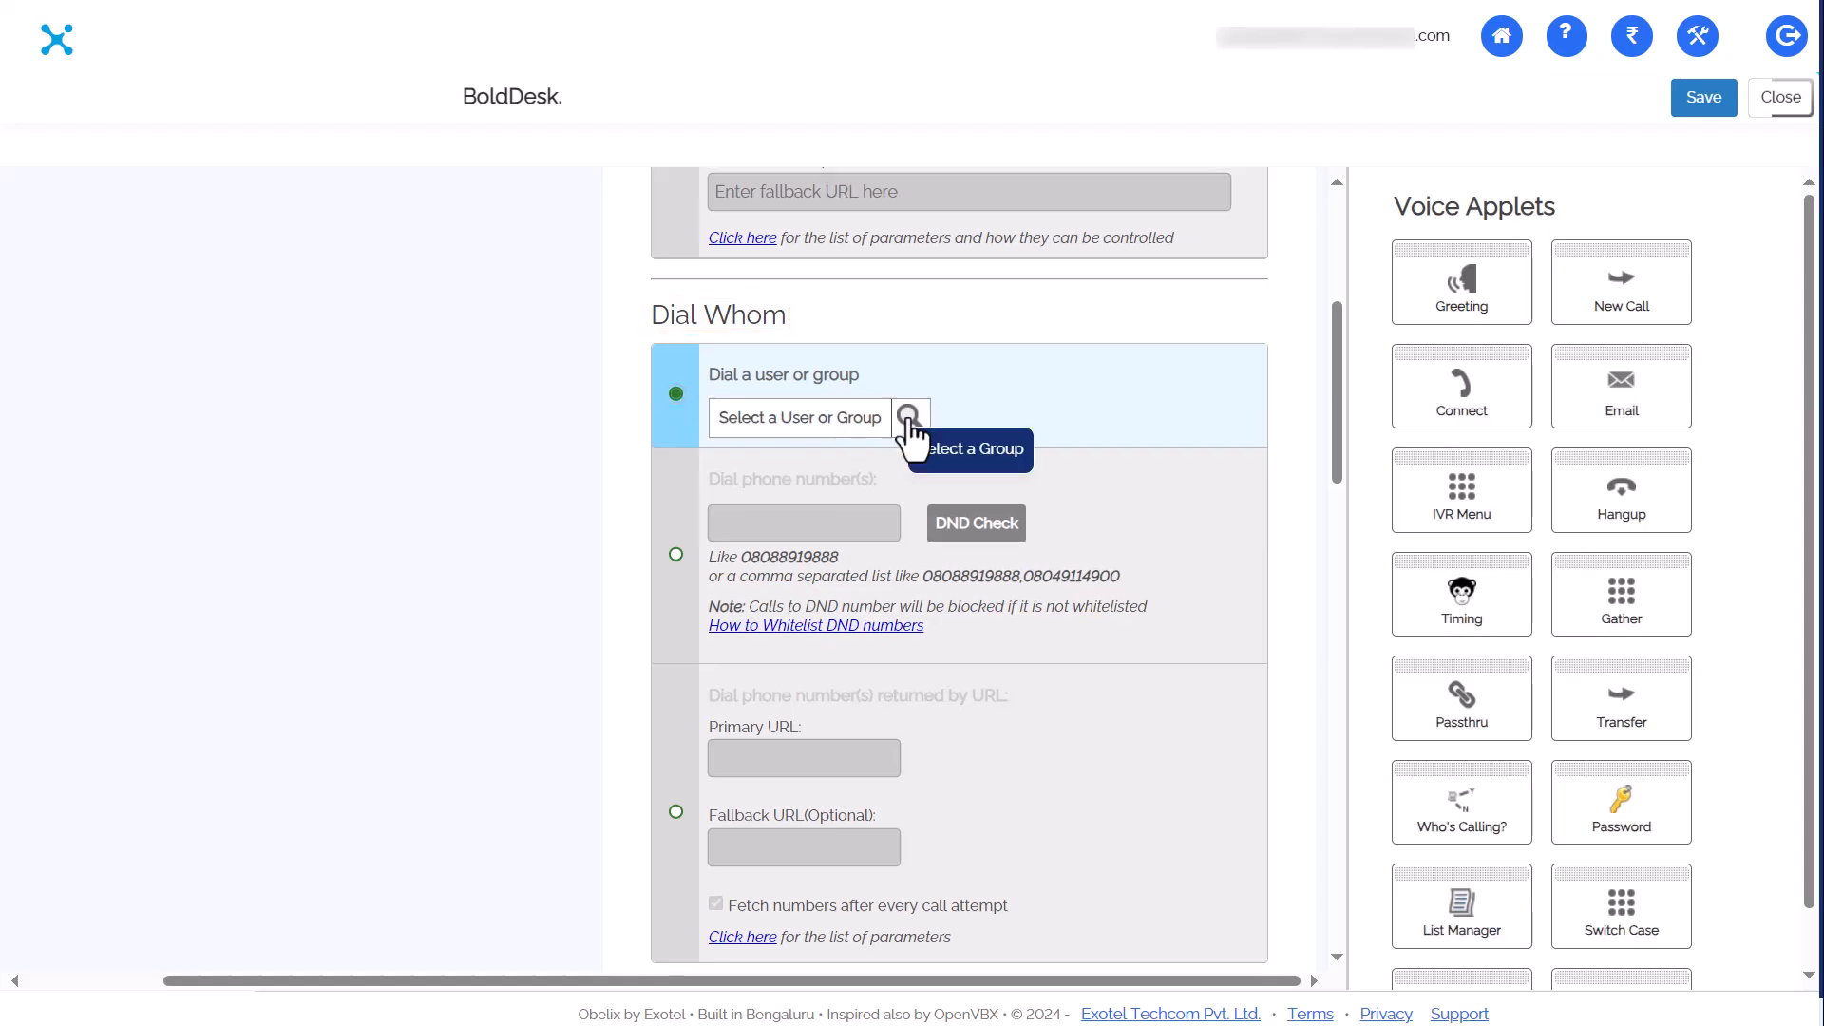
pyautogui.click(909, 418)
pyautogui.click(903, 444)
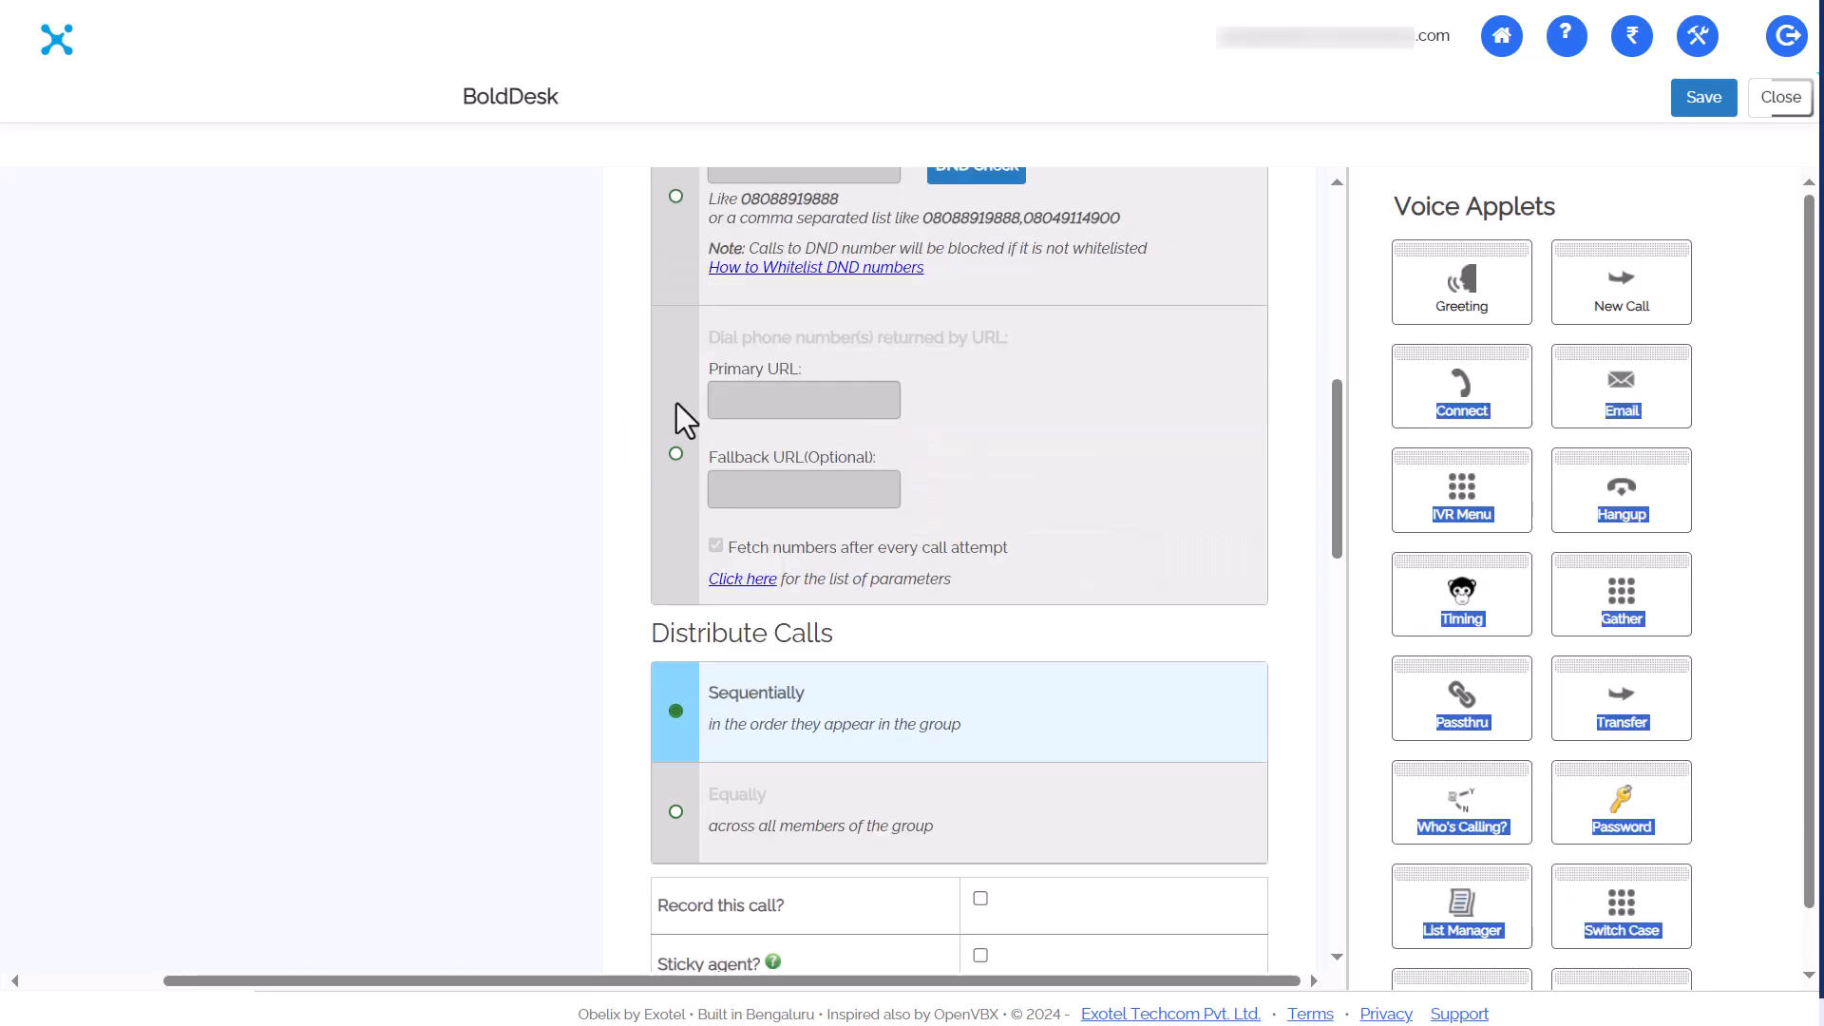
pyautogui.scroll(-4, 677, 403)
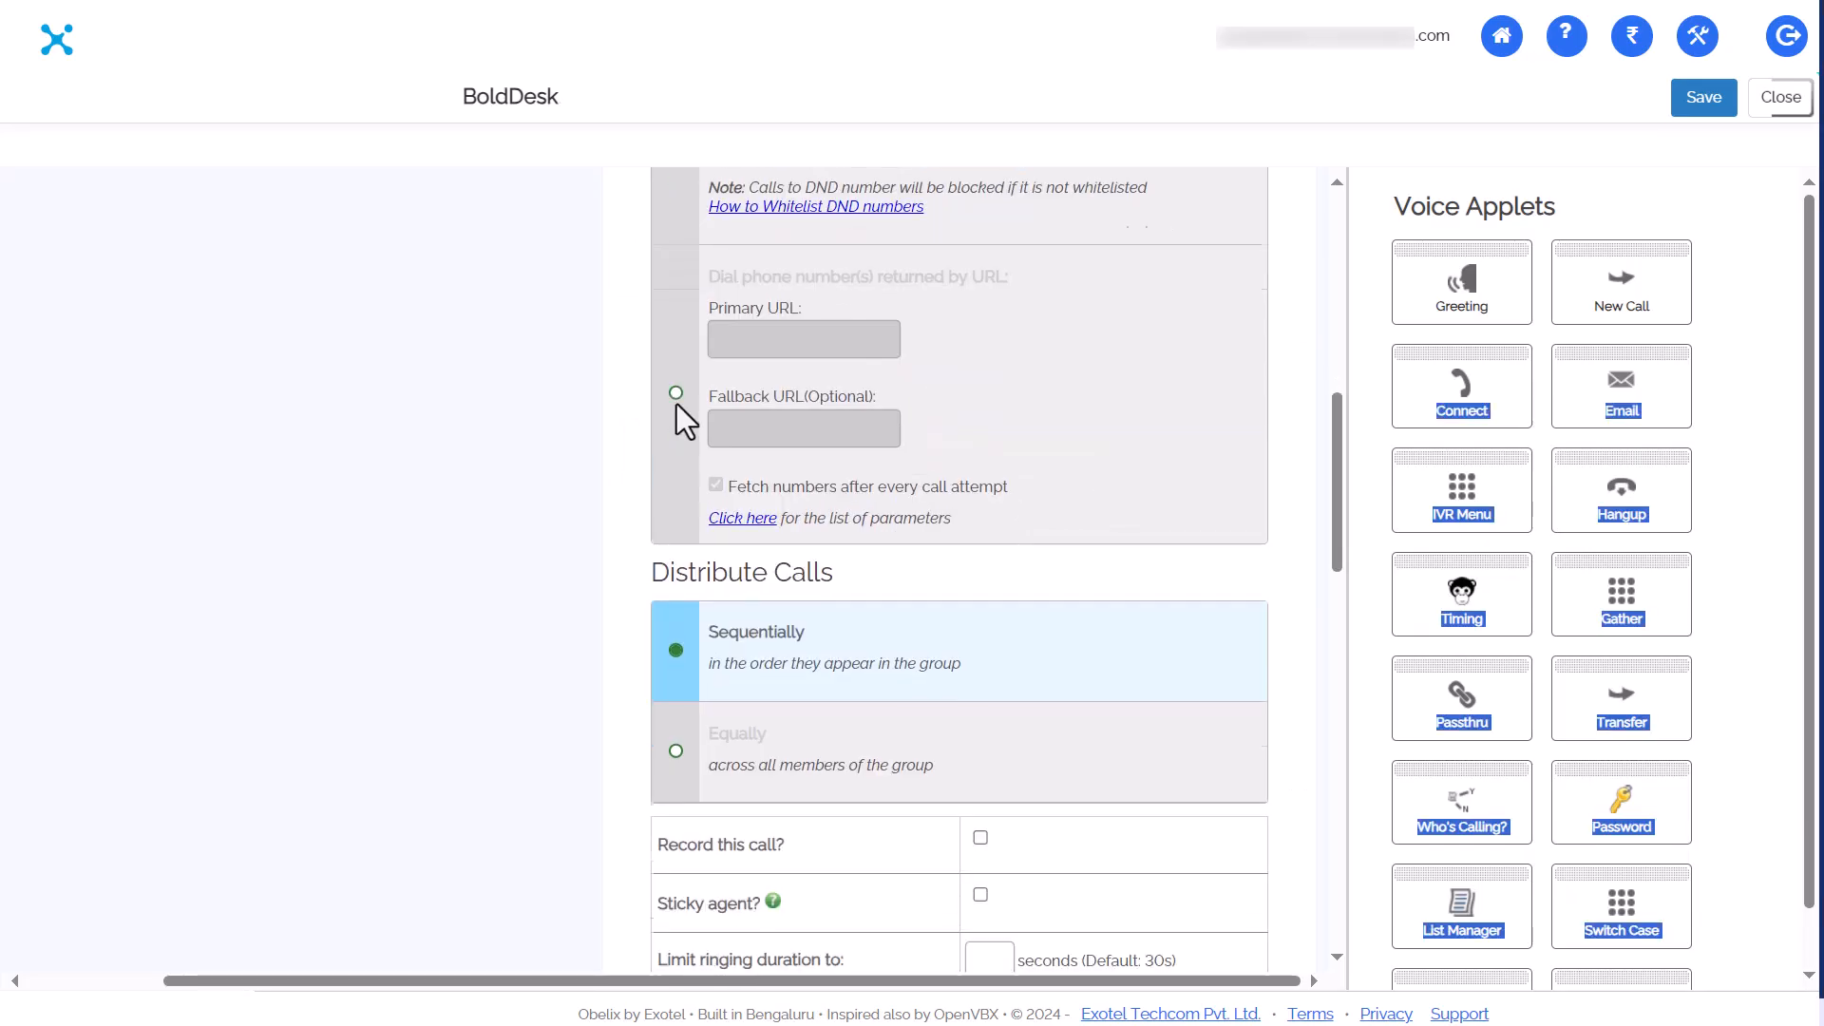
pyautogui.click(678, 454)
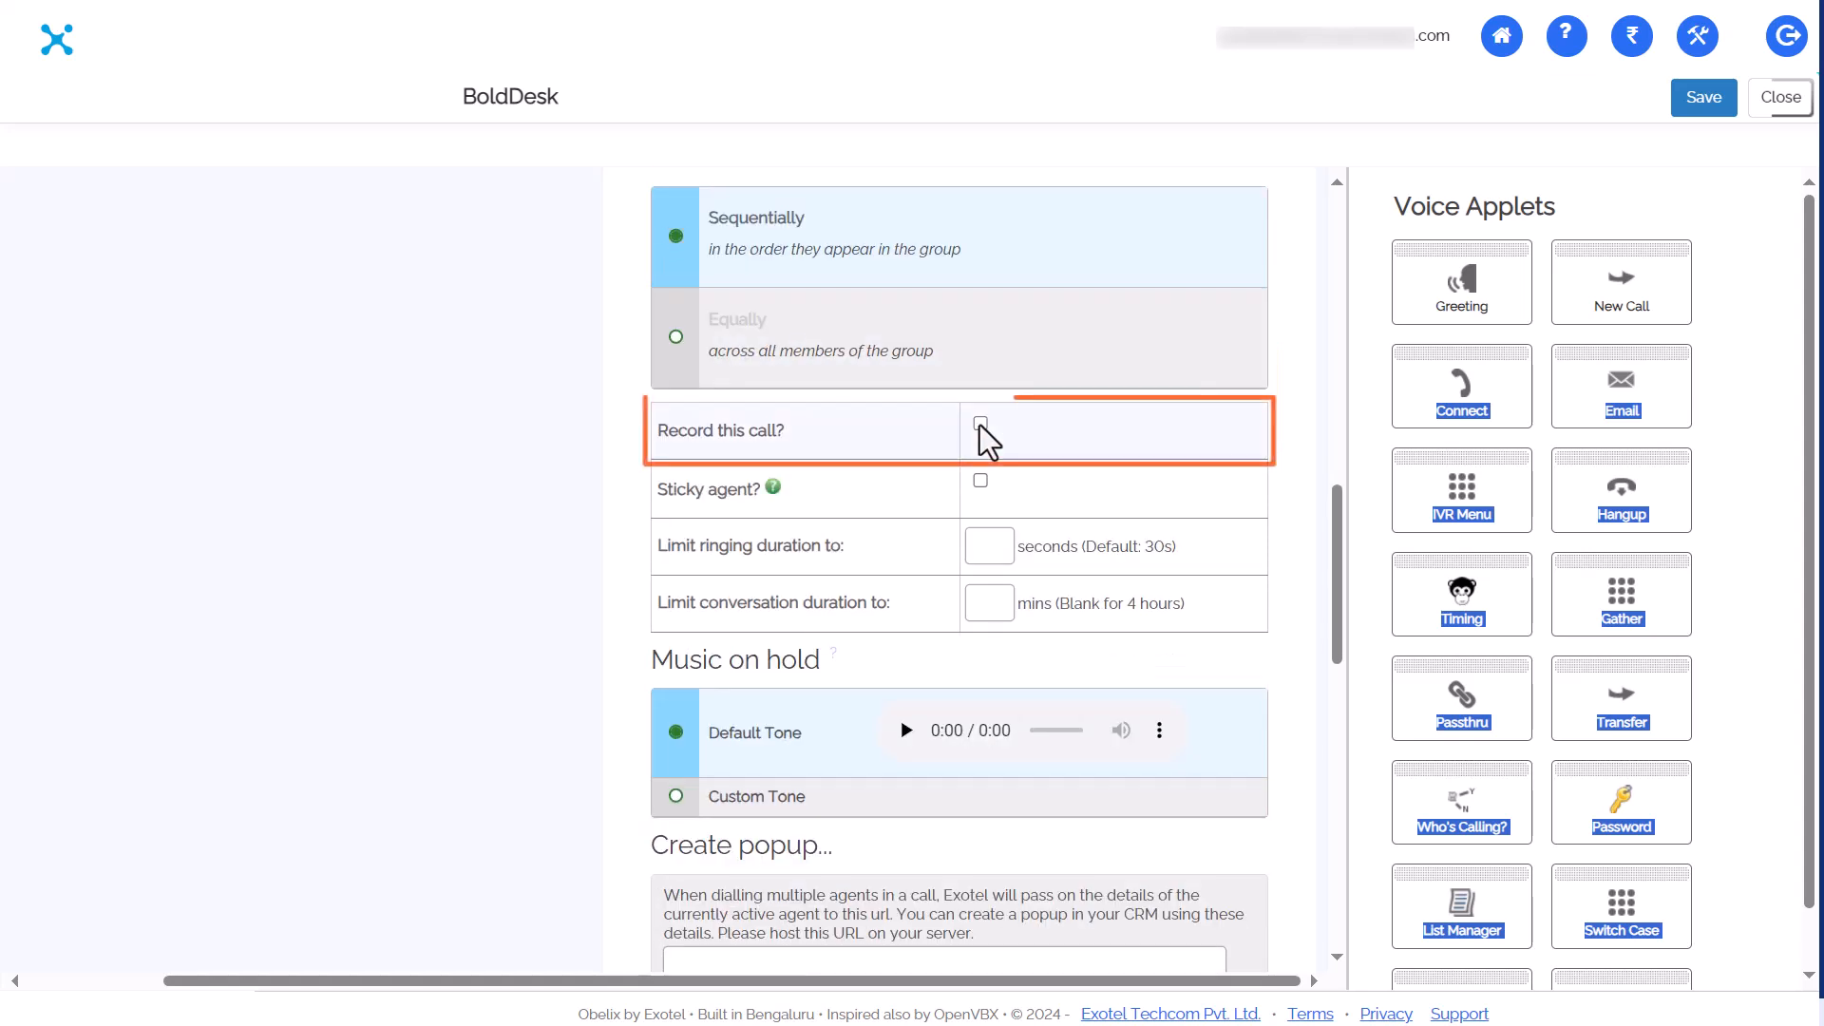
pyautogui.click(980, 424)
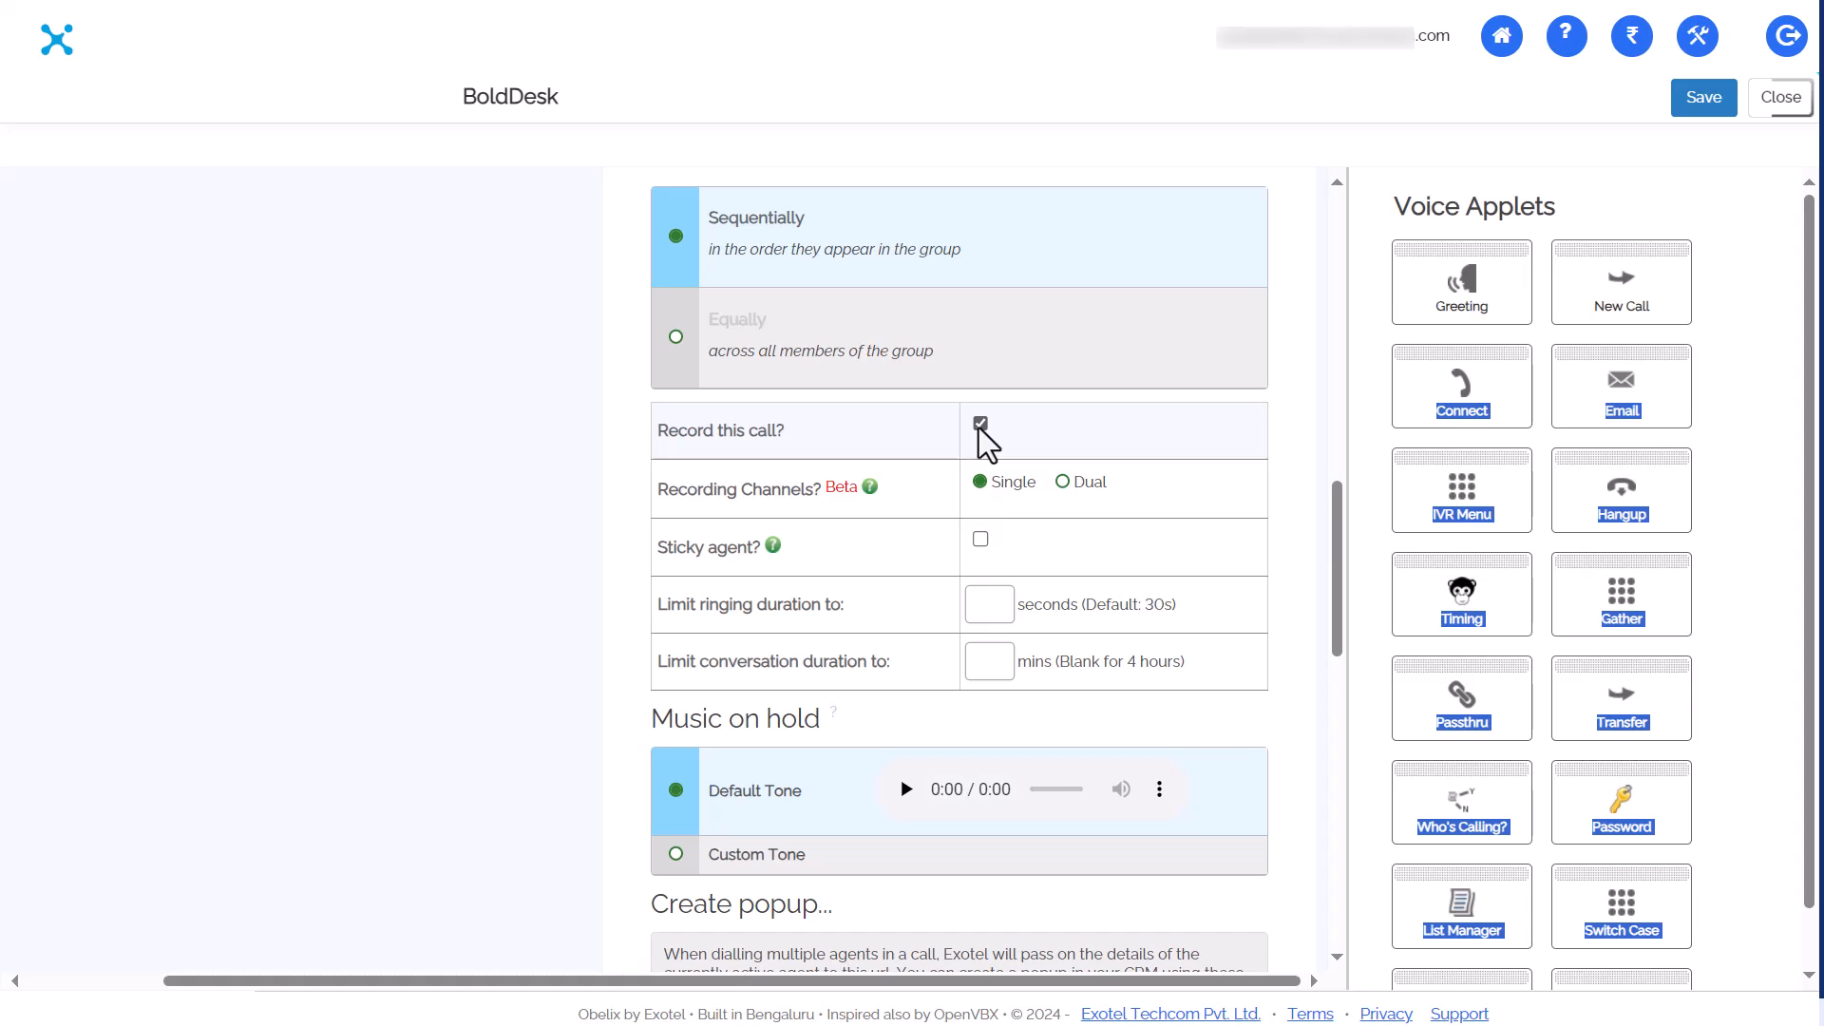
pyautogui.click(979, 603)
pyautogui.write('30')
pyautogui.scroll(-1, 977, 603)
pyautogui.scroll(-1, 979, 608)
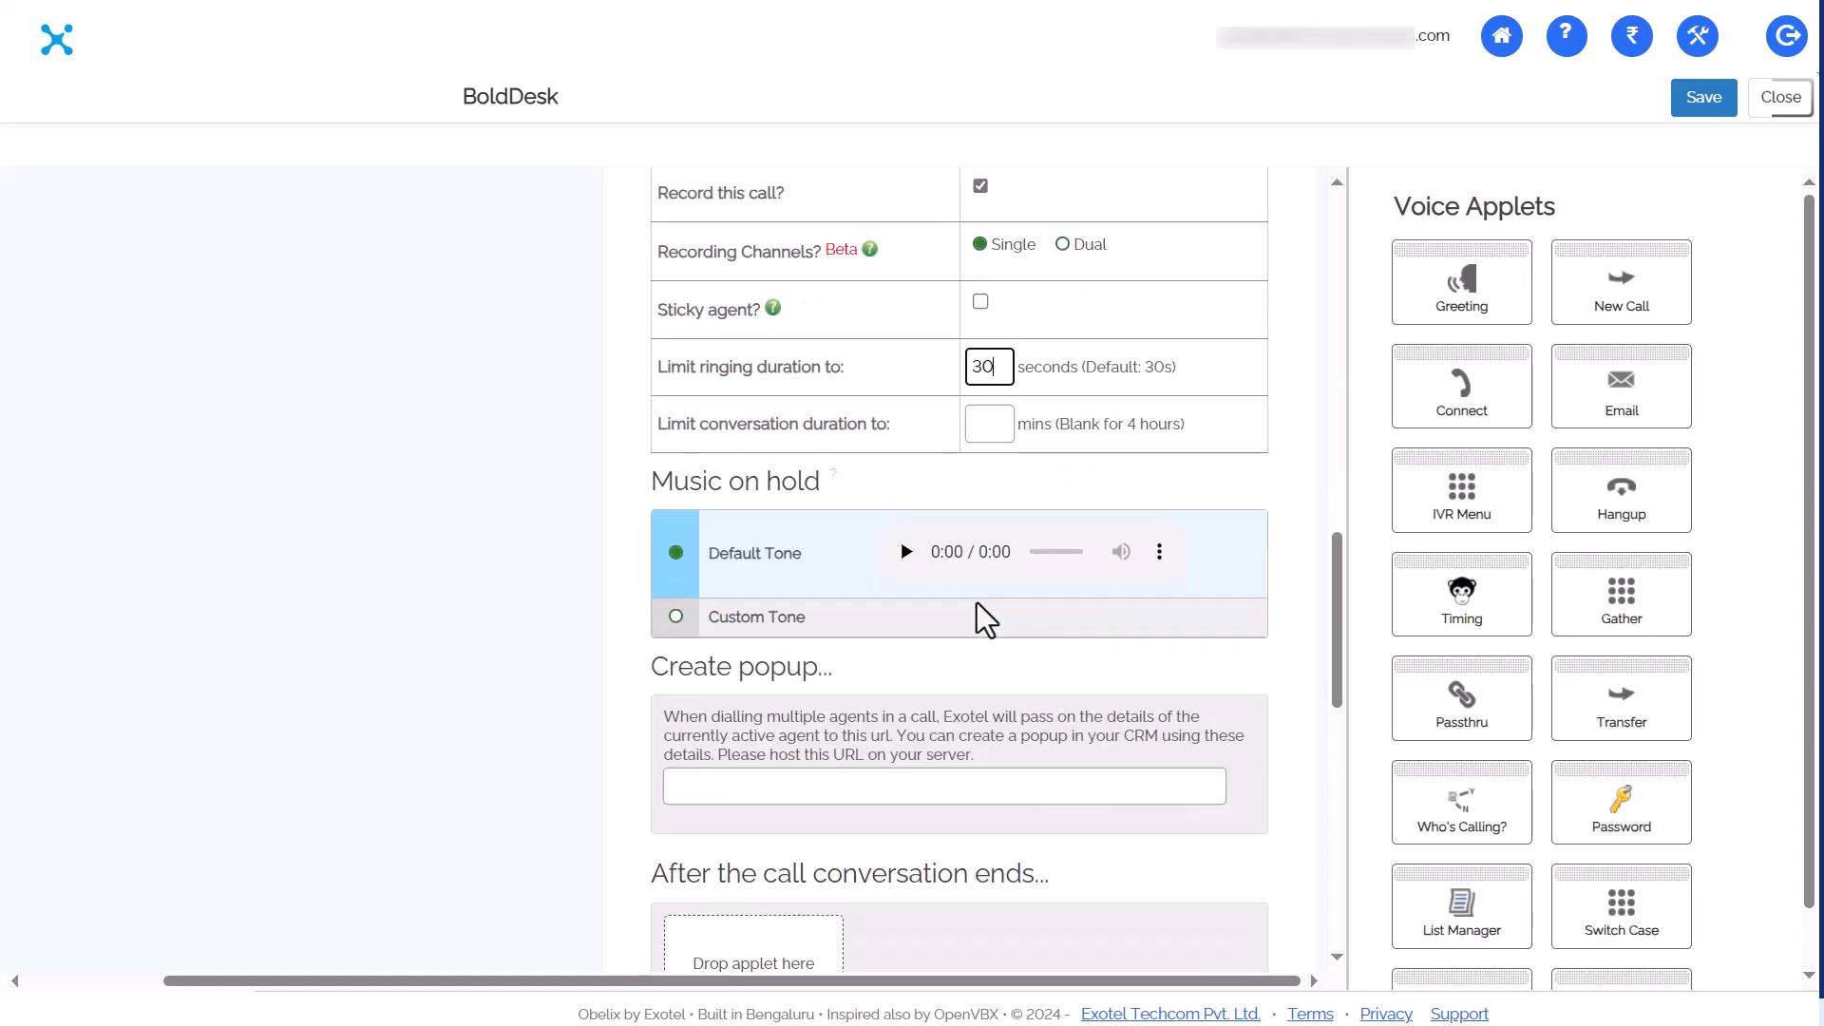
pyautogui.scroll(-2, 985, 619)
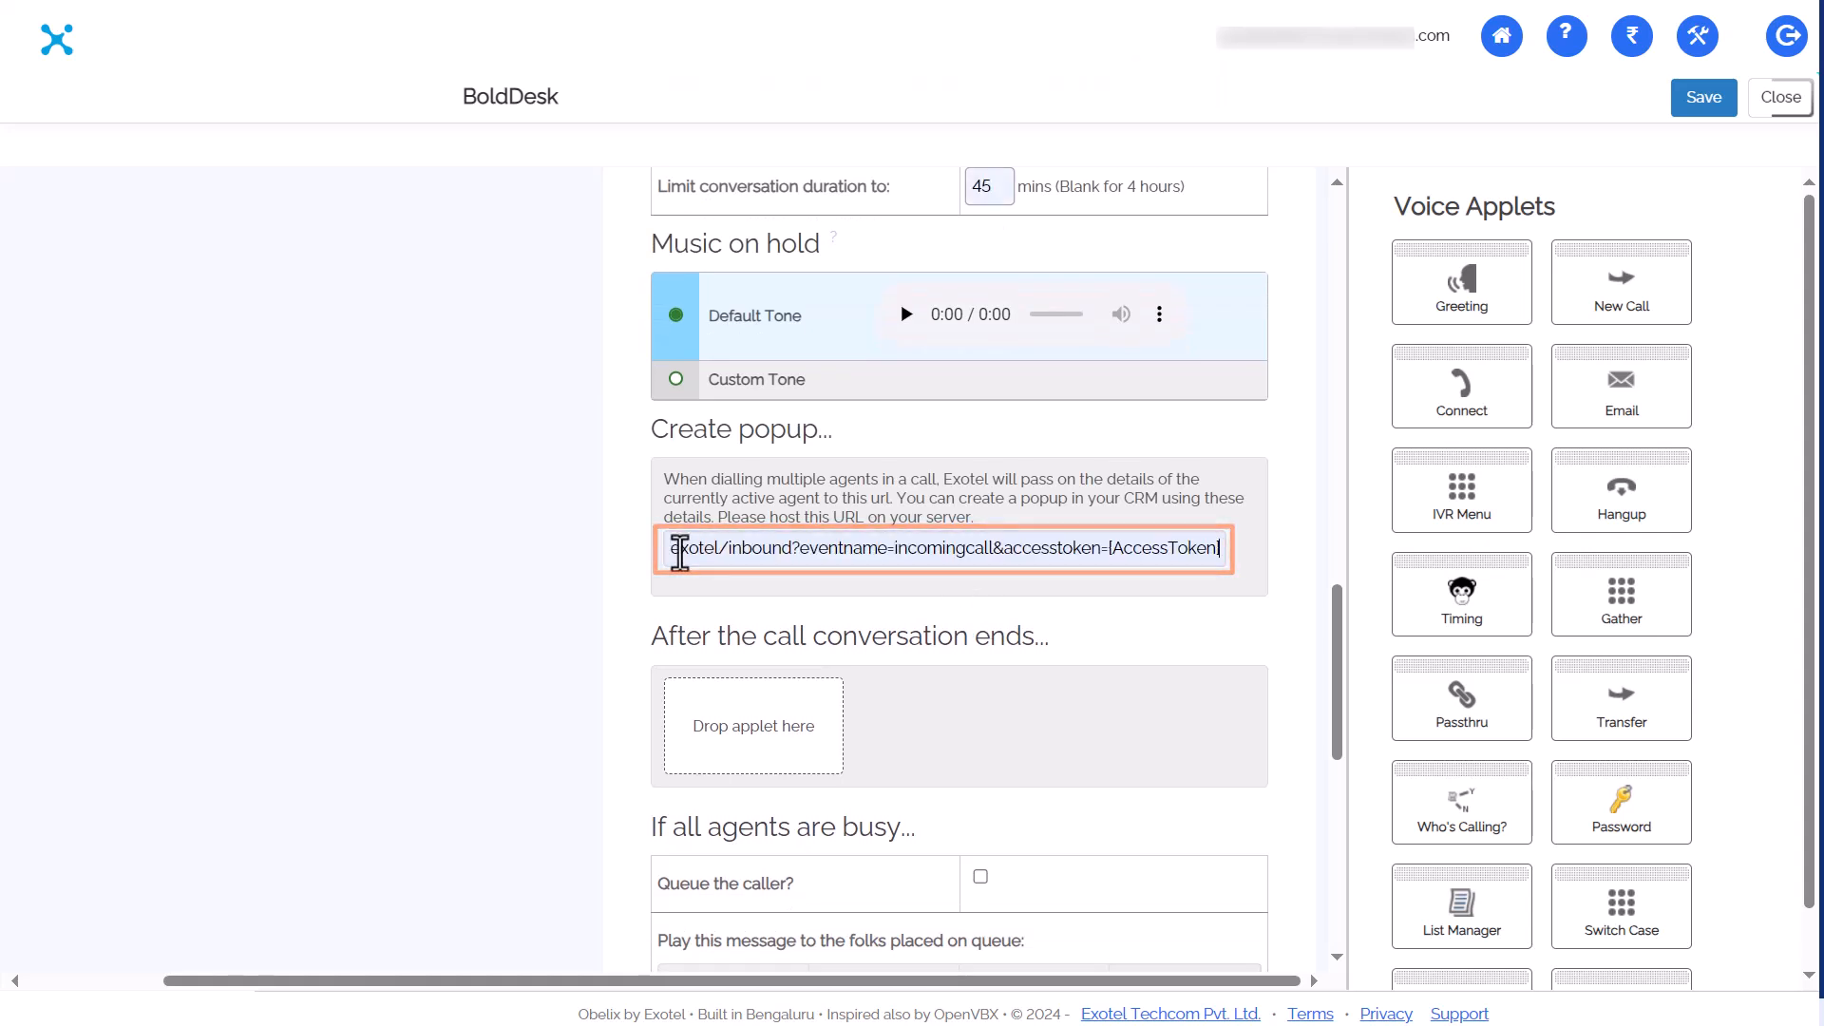
# Review the popup URL and add a Hangup after the call conversation ends
pyautogui.press('Left')
pyautogui.press('Left')
pyautogui.press('Left')
pyautogui.press('Left')
pyautogui.press('Left')
pyautogui.press('Left')
pyautogui.press('Left')
pyautogui.press('Left')
pyautogui.press('Left')
pyautogui.press('Left')
pyautogui.press('Left')
pyautogui.press('Left')
pyautogui.press('Left')
pyautogui.press('Left')
pyautogui.press('Left')
pyautogui.press('Left')
pyautogui.press('Left')
pyautogui.press('Left')
pyautogui.press('Left')
pyautogui.press('Left')
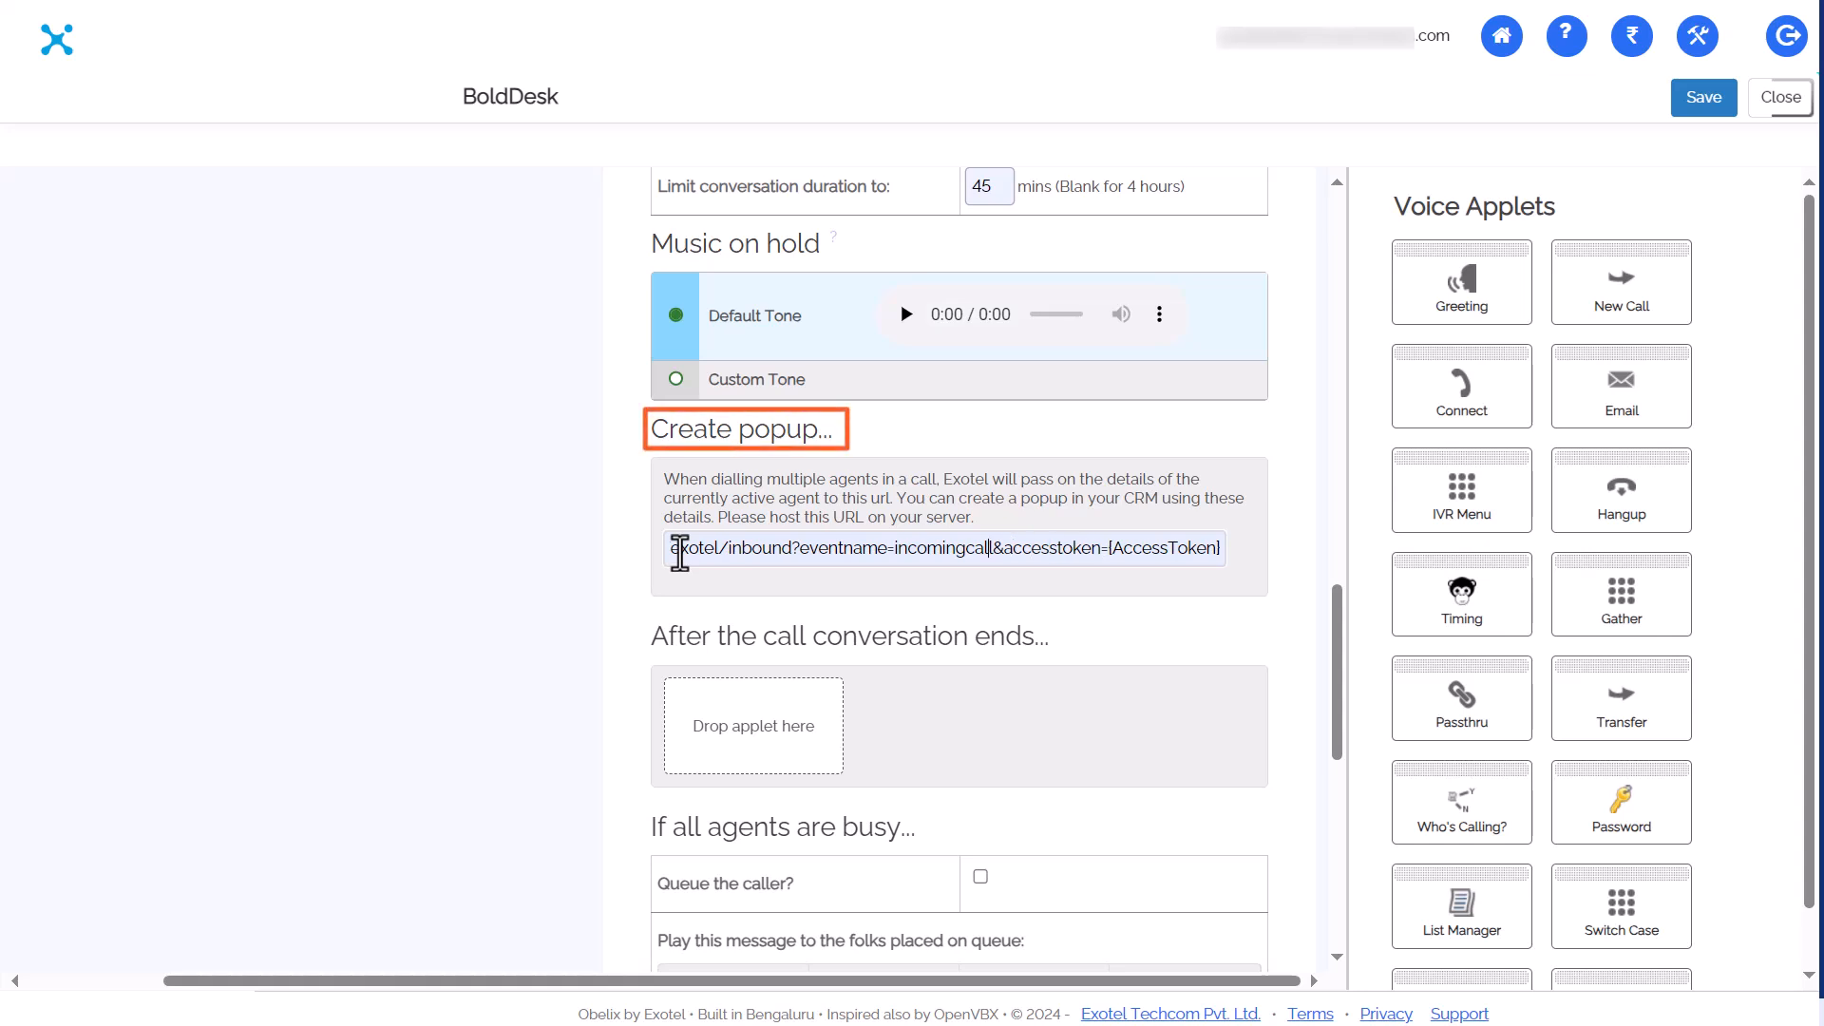
pyautogui.press('Left')
pyautogui.press('Left')
pyautogui.press('Left')
pyautogui.press('Left')
pyautogui.press('Left')
pyautogui.press('Left')
pyautogui.press('Left')
pyautogui.press('Left')
pyautogui.press('Left')
pyautogui.press('Left')
pyautogui.press('Left')
pyautogui.press('Left')
pyautogui.press('Left')
pyautogui.press('Left')
pyautogui.press('Left')
pyautogui.press('Left')
pyautogui.press('Left')
pyautogui.press('Left')
pyautogui.press('Left')
pyautogui.press('Left')
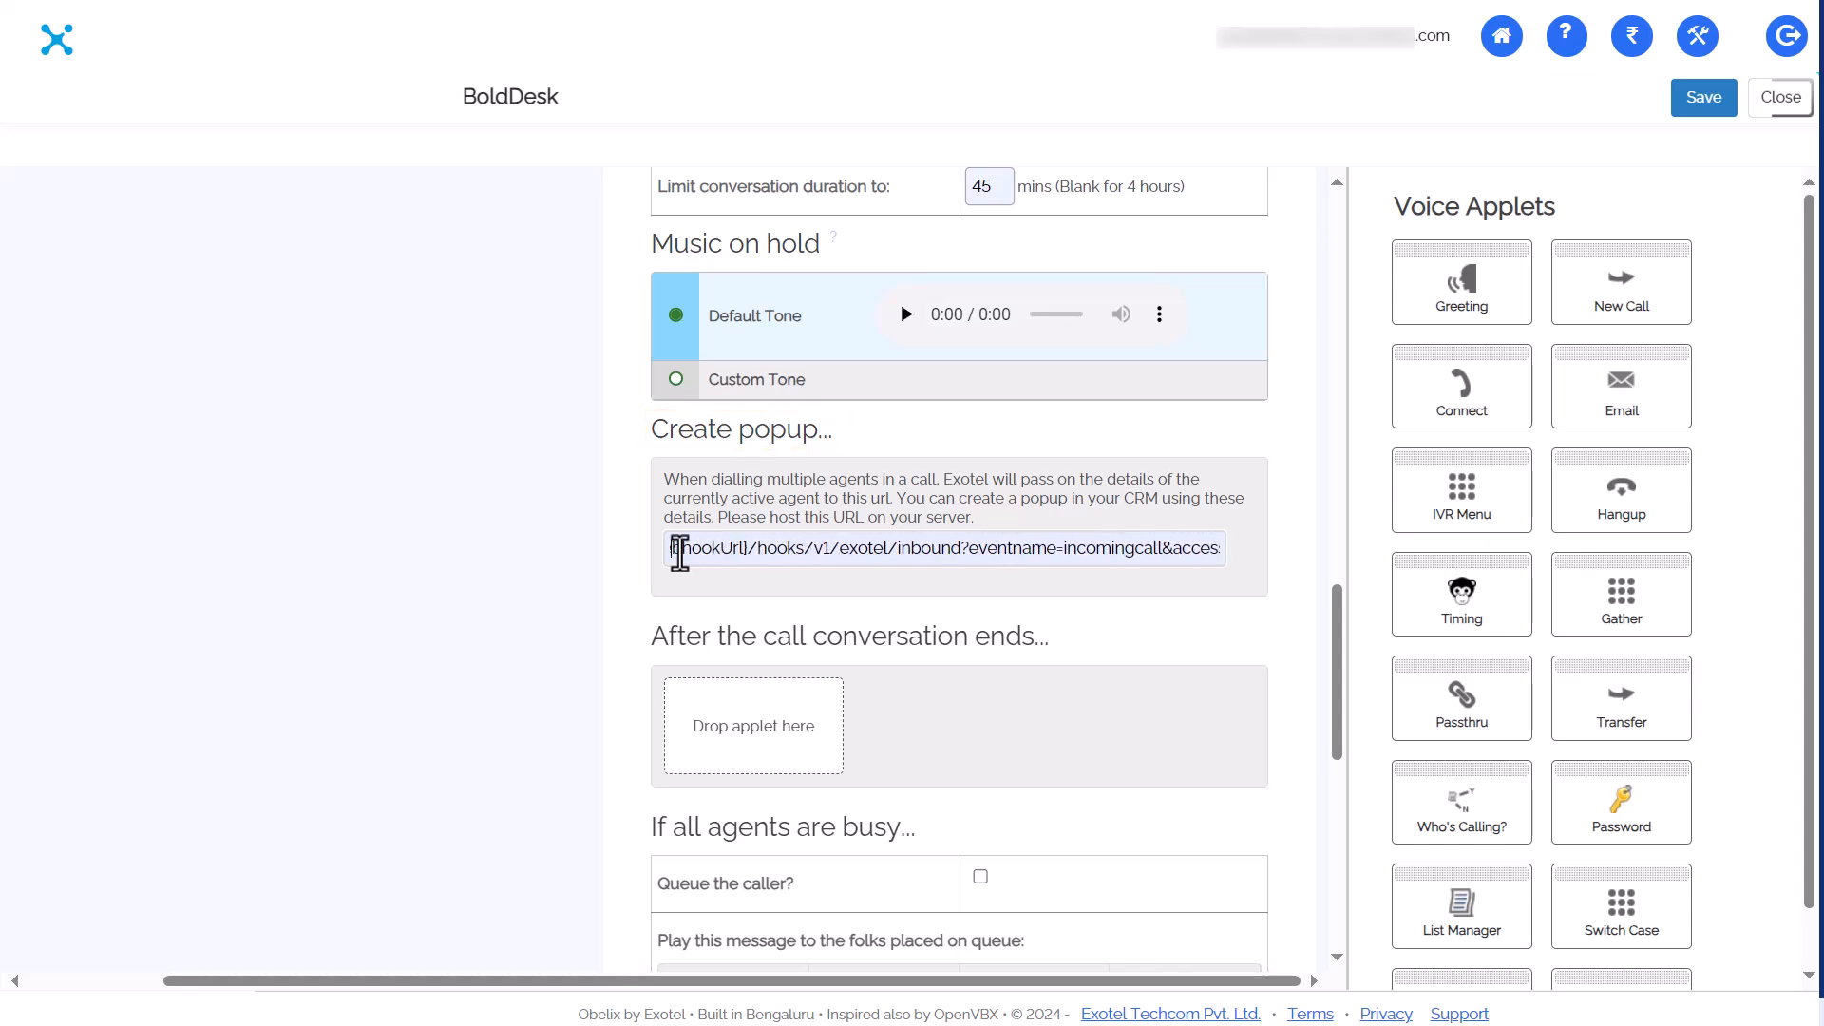
pyautogui.press('End')
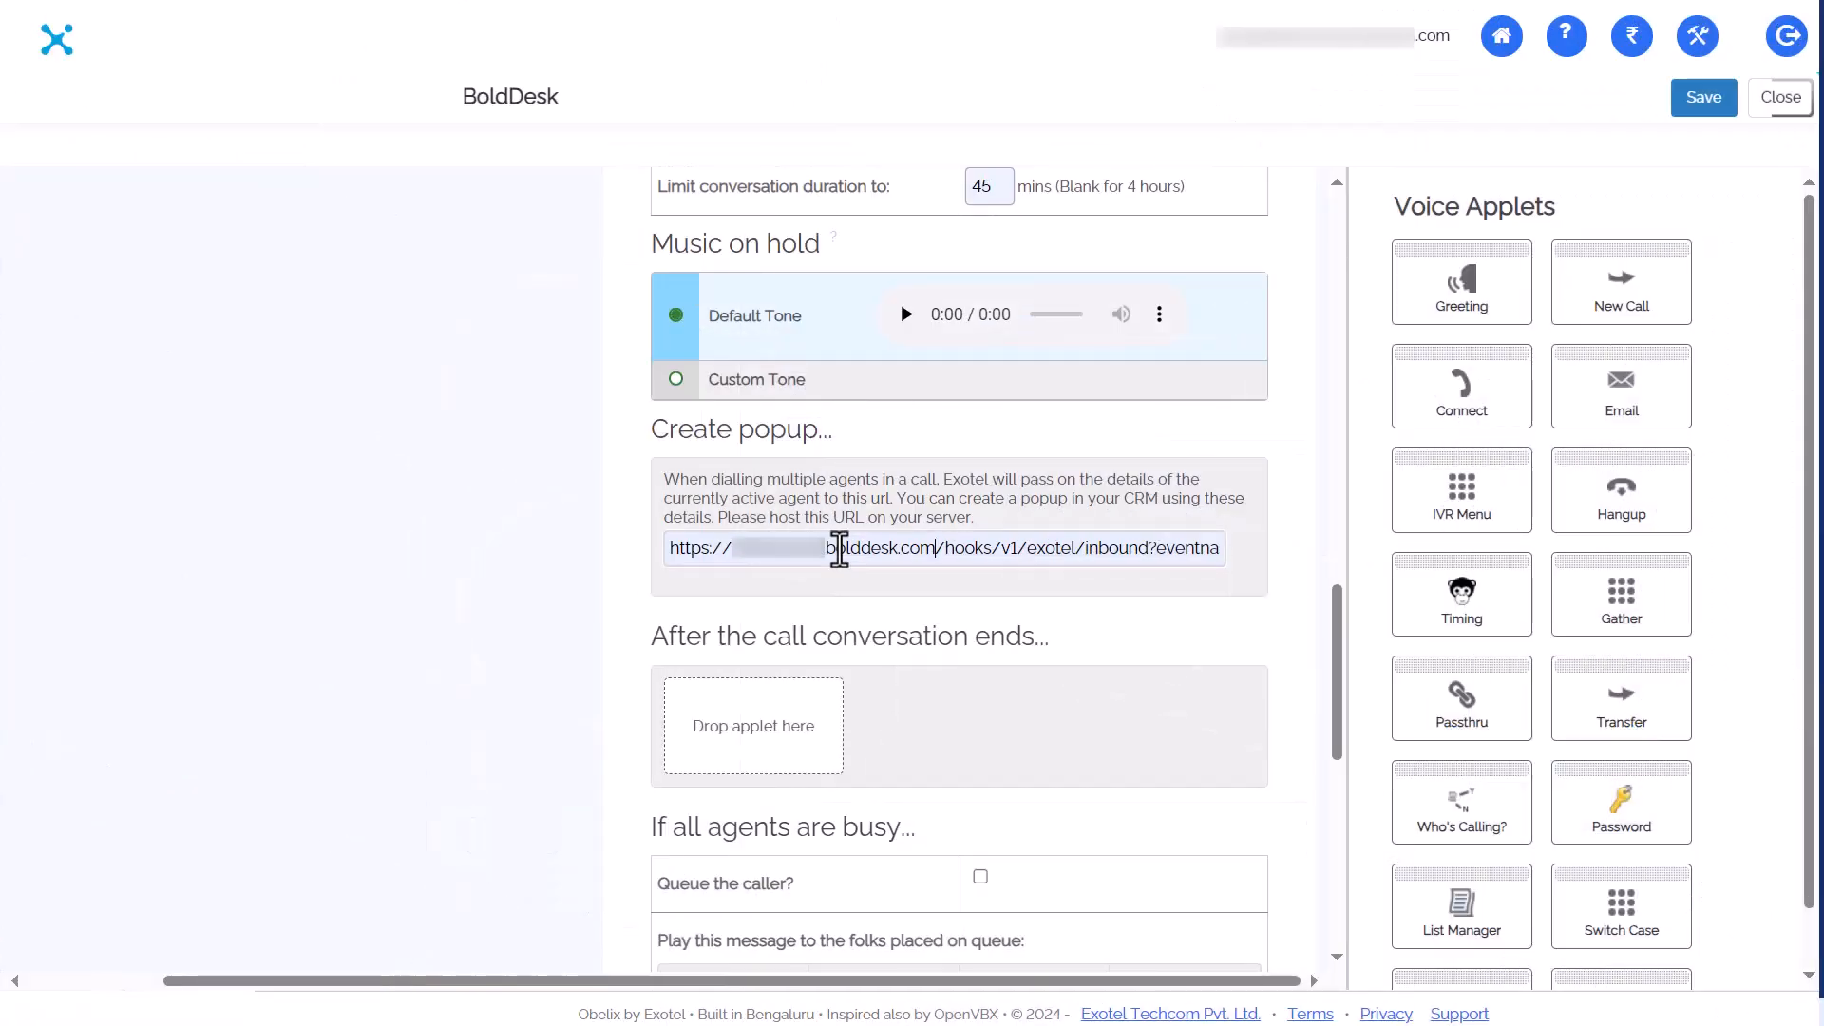
pyautogui.moveTo(1622, 489); pyautogui.dragTo(700, 725)
pyautogui.hscroll(8, 746, 730)
pyautogui.moveTo(782, 982); pyautogui.dragTo(440, 981)
# Queue callers for up to 2 minutes and route unanswered calls to a Passthru step
pyautogui.click(847, 891)
pyautogui.moveTo(860, 981); pyautogui.dragTo(696, 982)
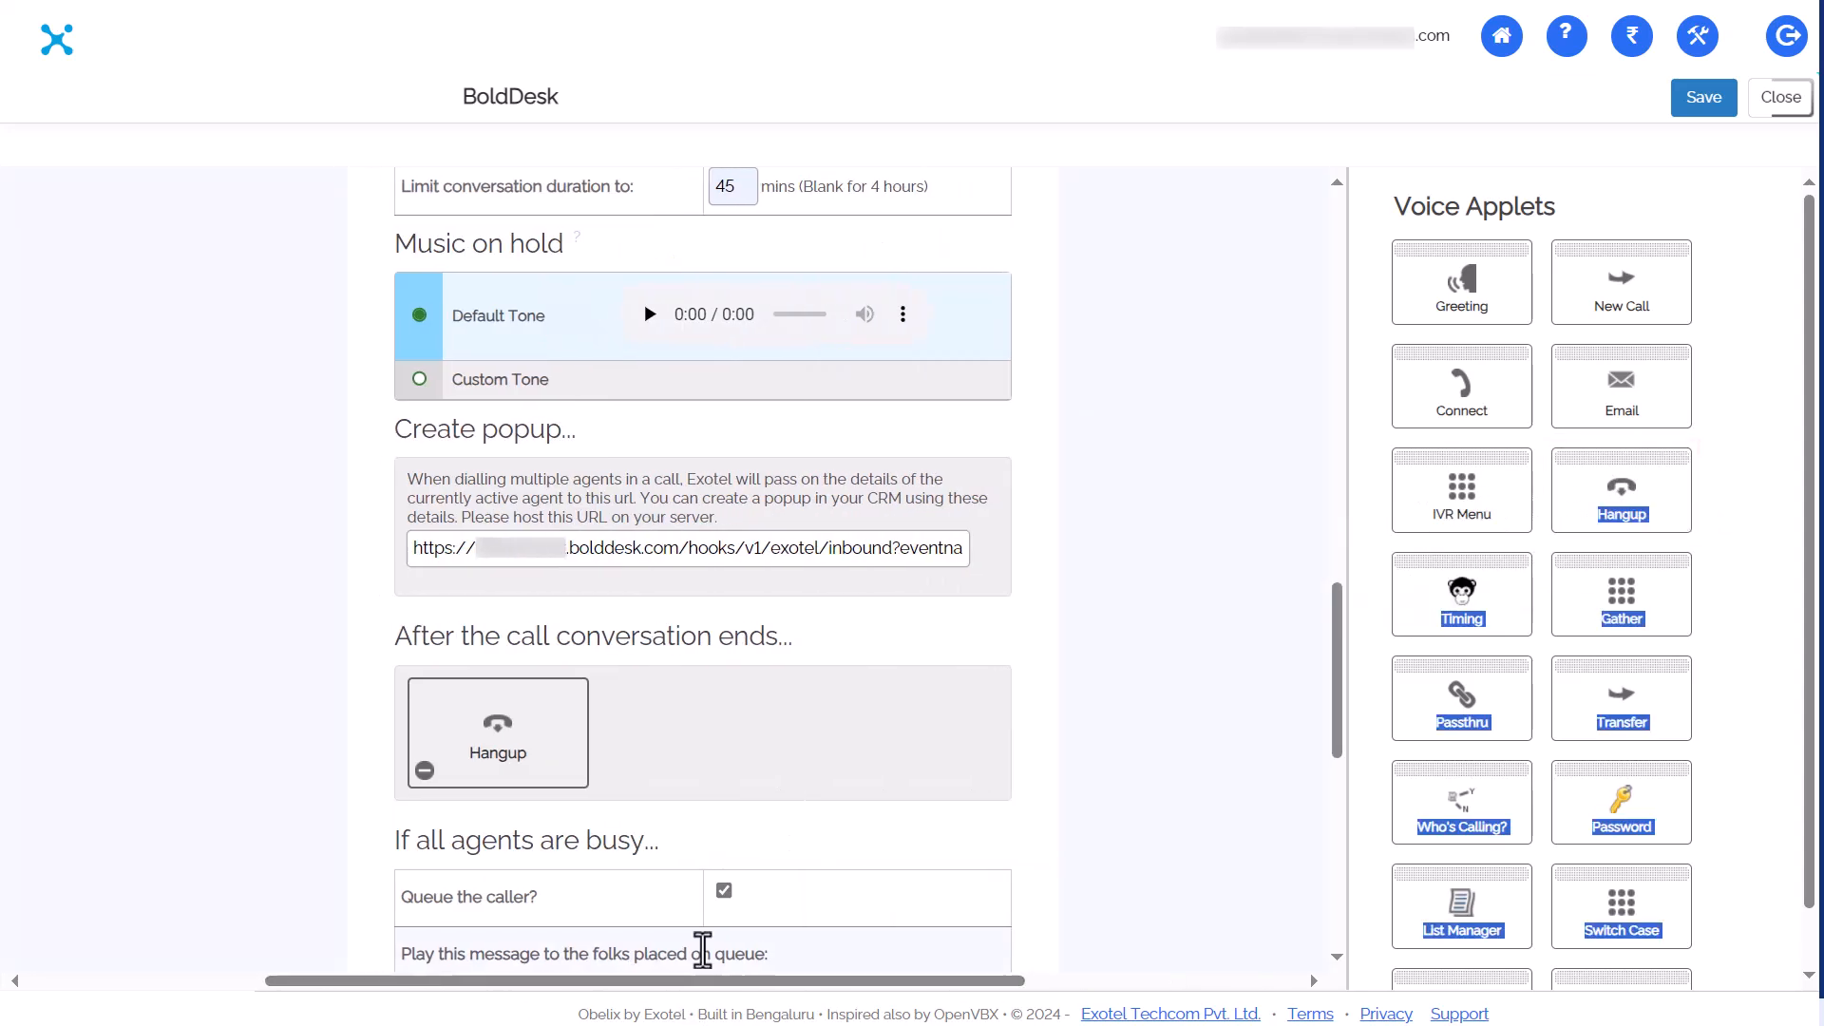
pyautogui.scroll(-5, 738, 693)
pyautogui.click(737, 692)
pyautogui.scroll(-4, 739, 693)
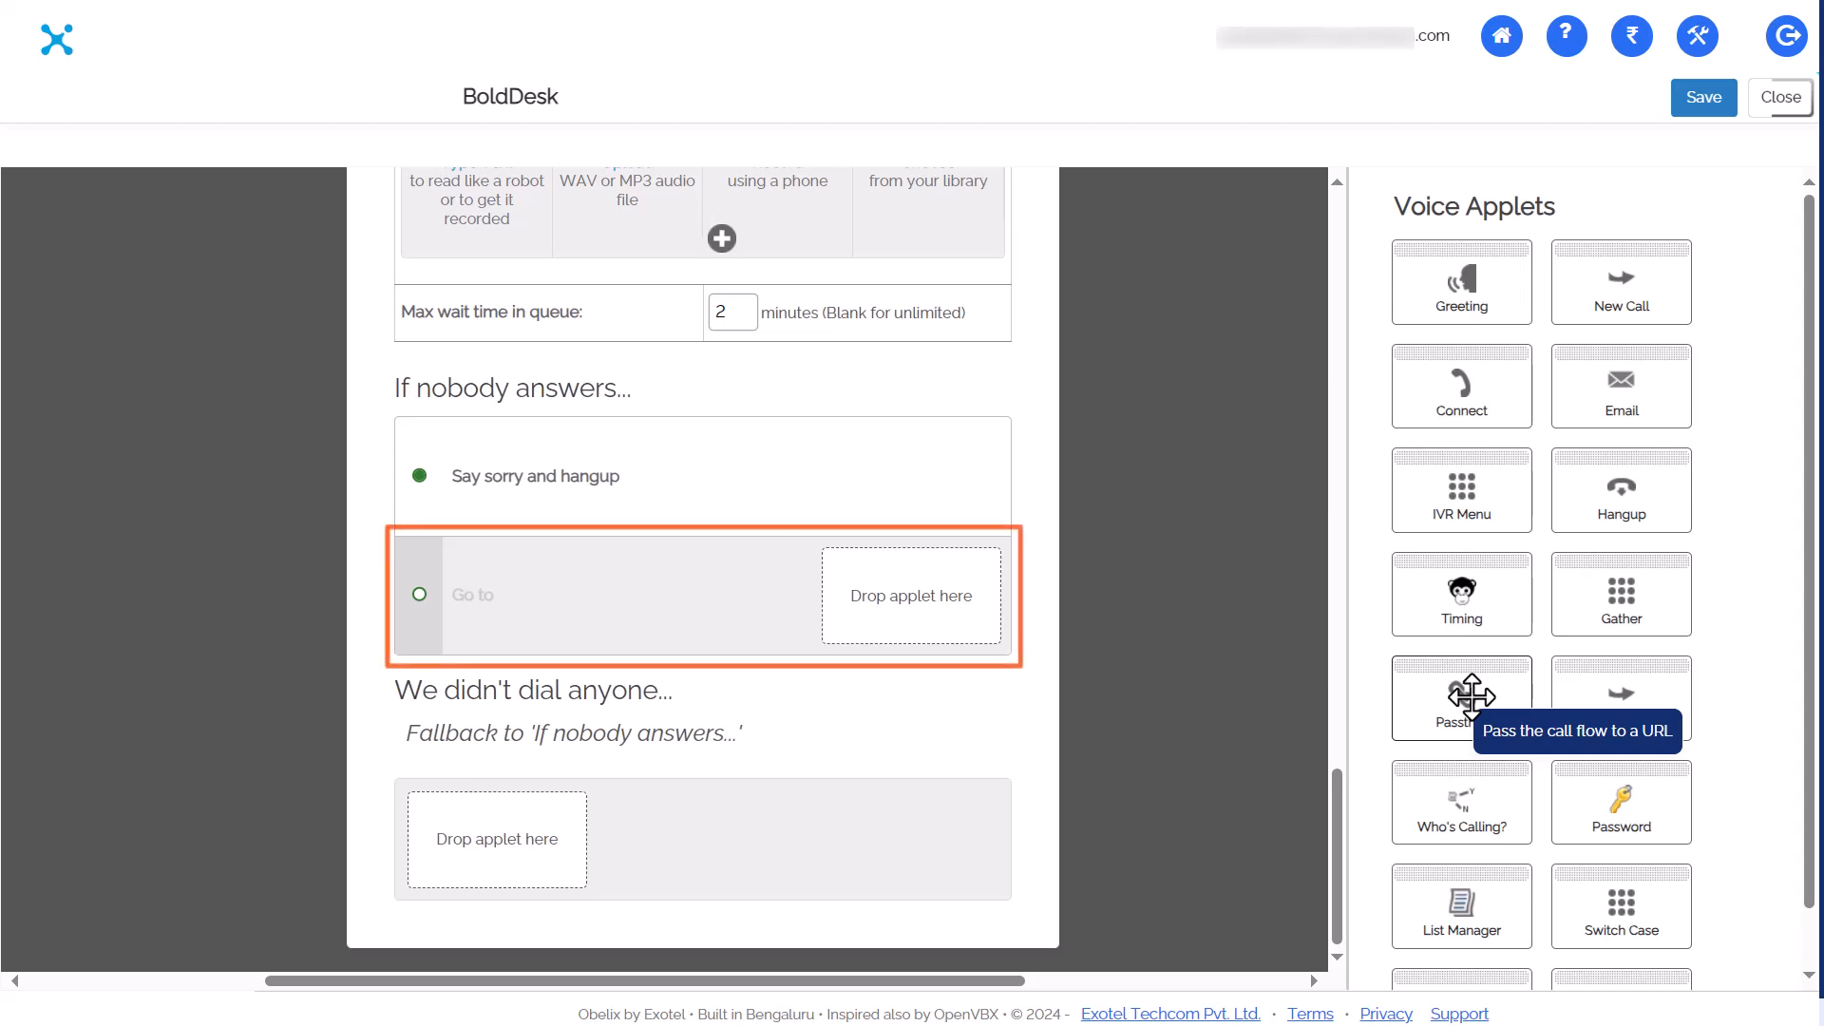
pyautogui.moveTo(1472, 696)
pyautogui.mouseDown()
pyautogui.moveTo(927, 602)
pyautogui.moveTo(1084, 480)
pyautogui.moveTo(1171, 572)
pyautogui.mouseUp()
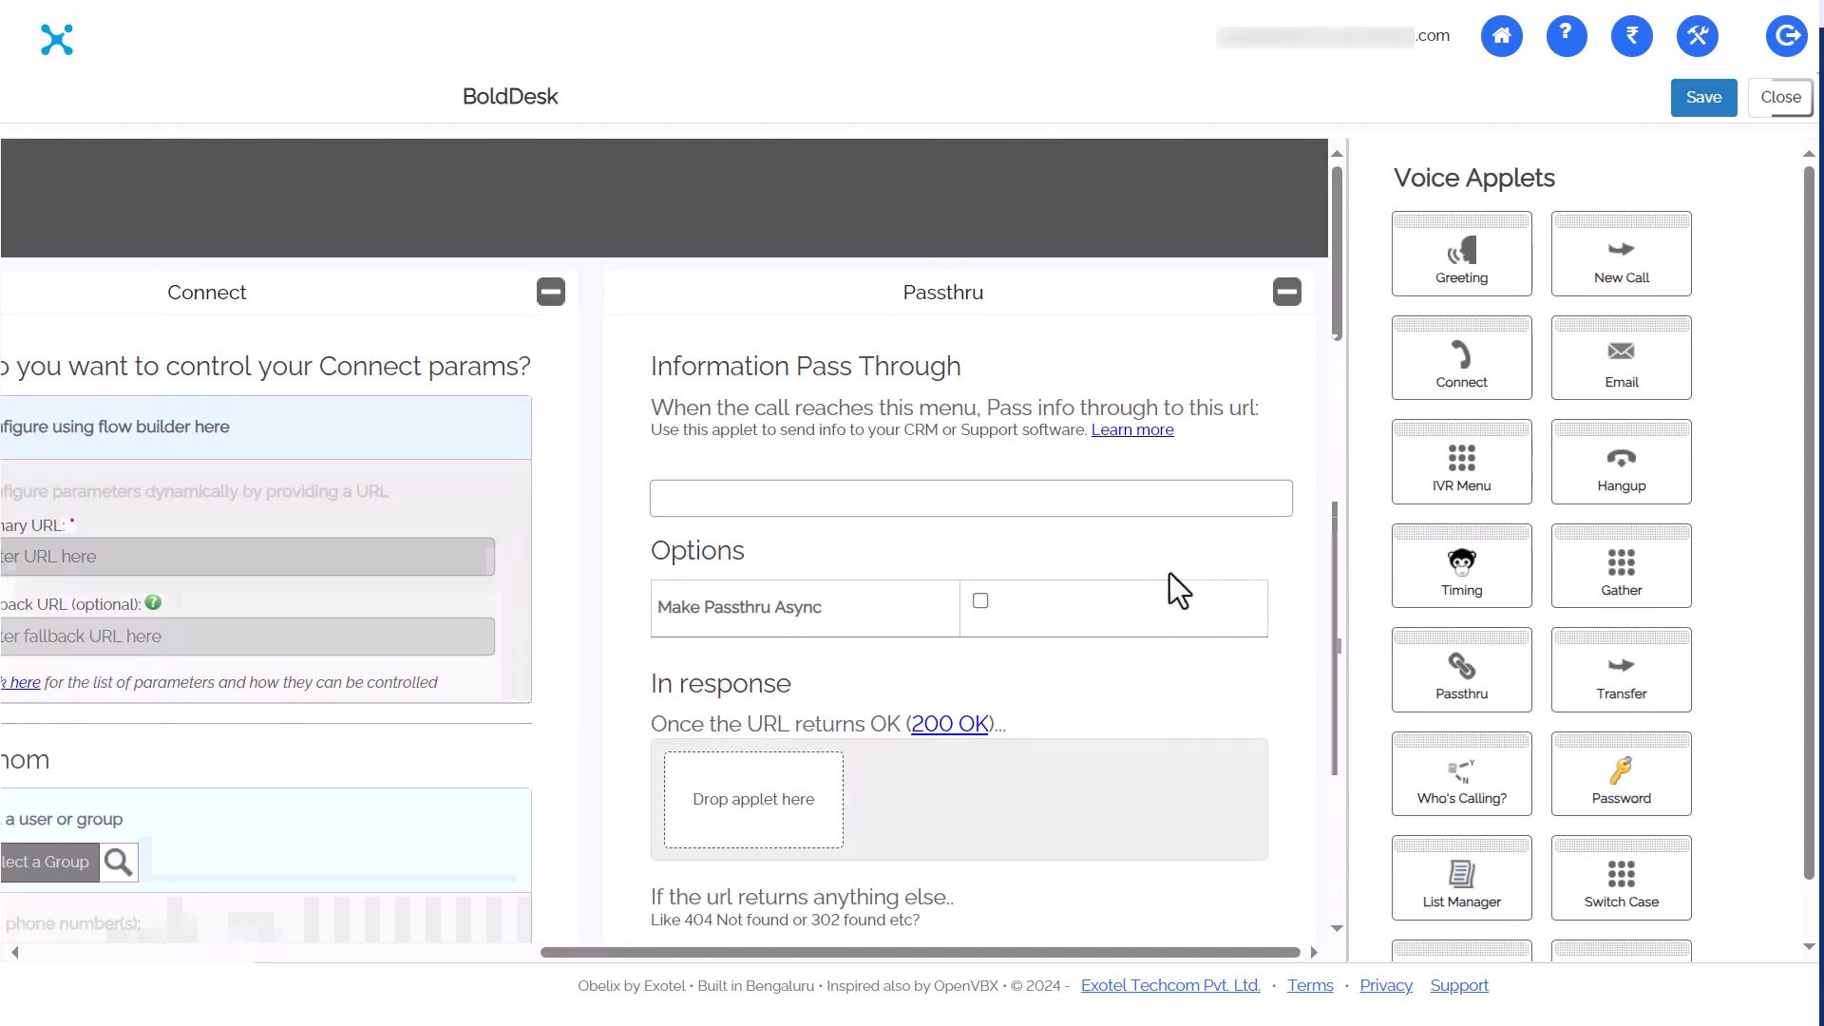
# Point an async Passthru at the BoldDesk inbound webhook URL, add Hangup on response, and save
pyautogui.click(1110, 502)
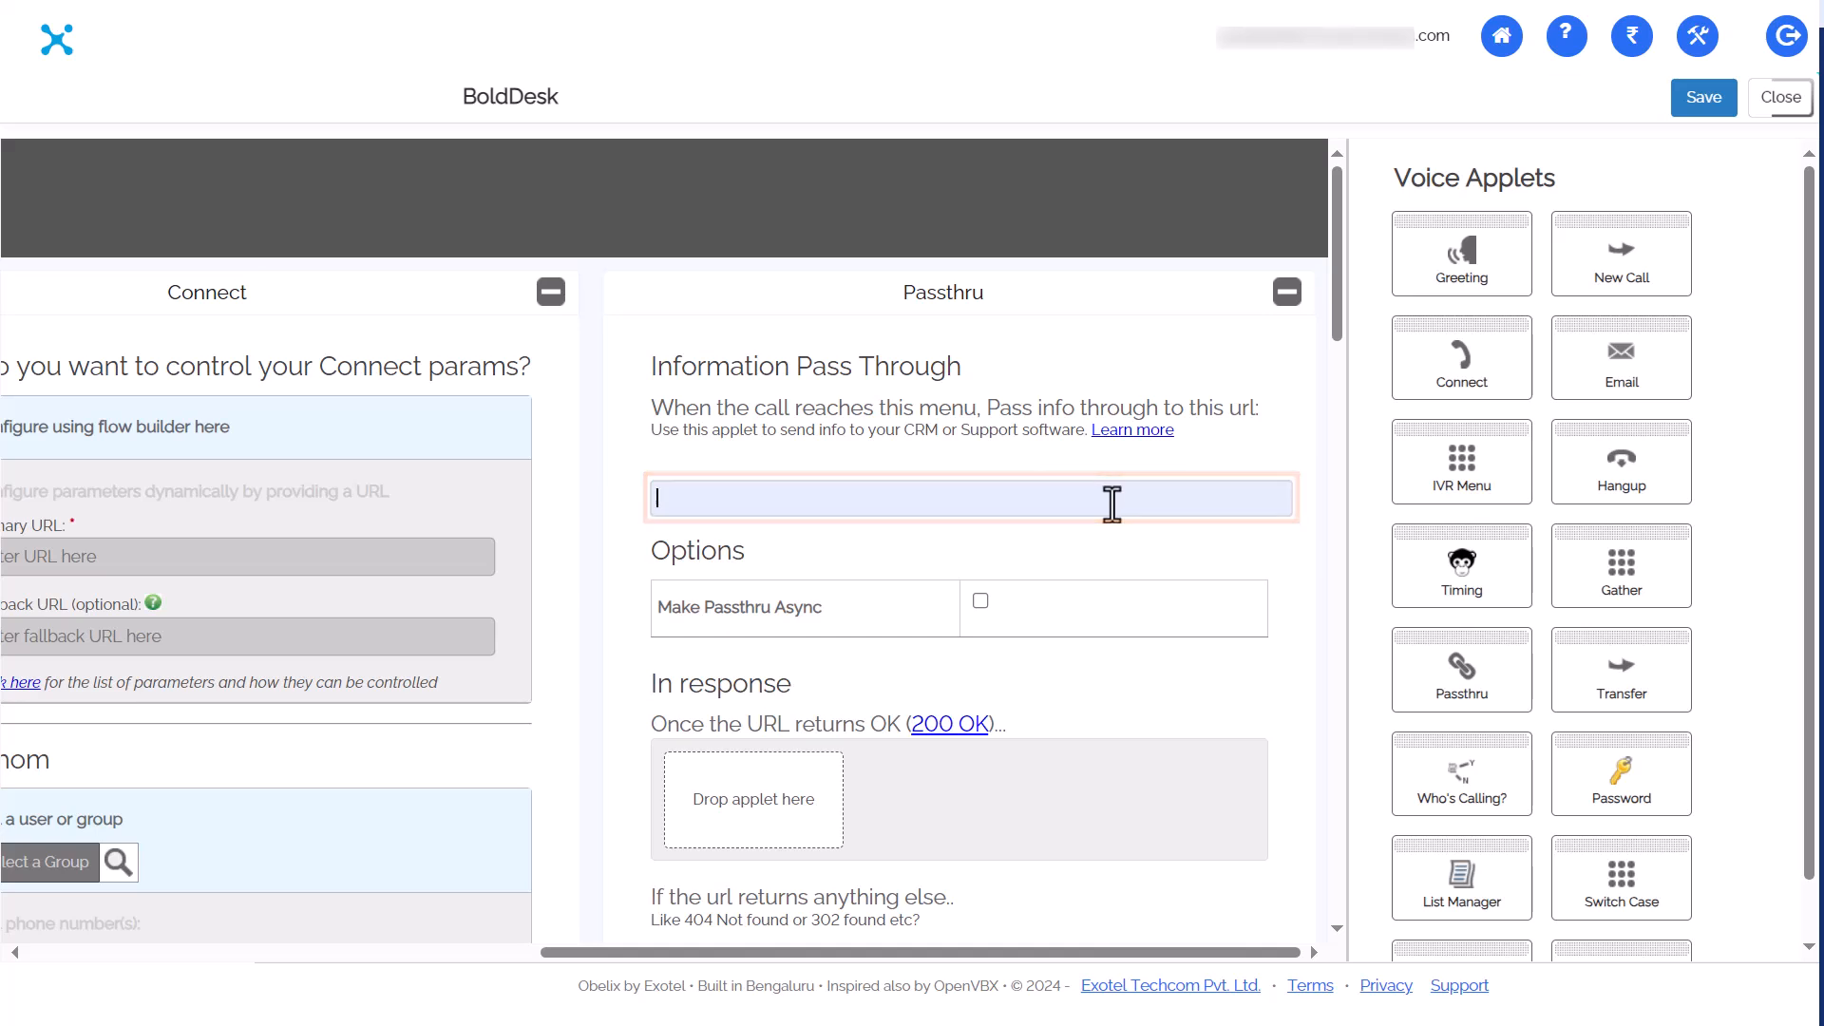
pyautogui.hotkey('ctrl', 'v')
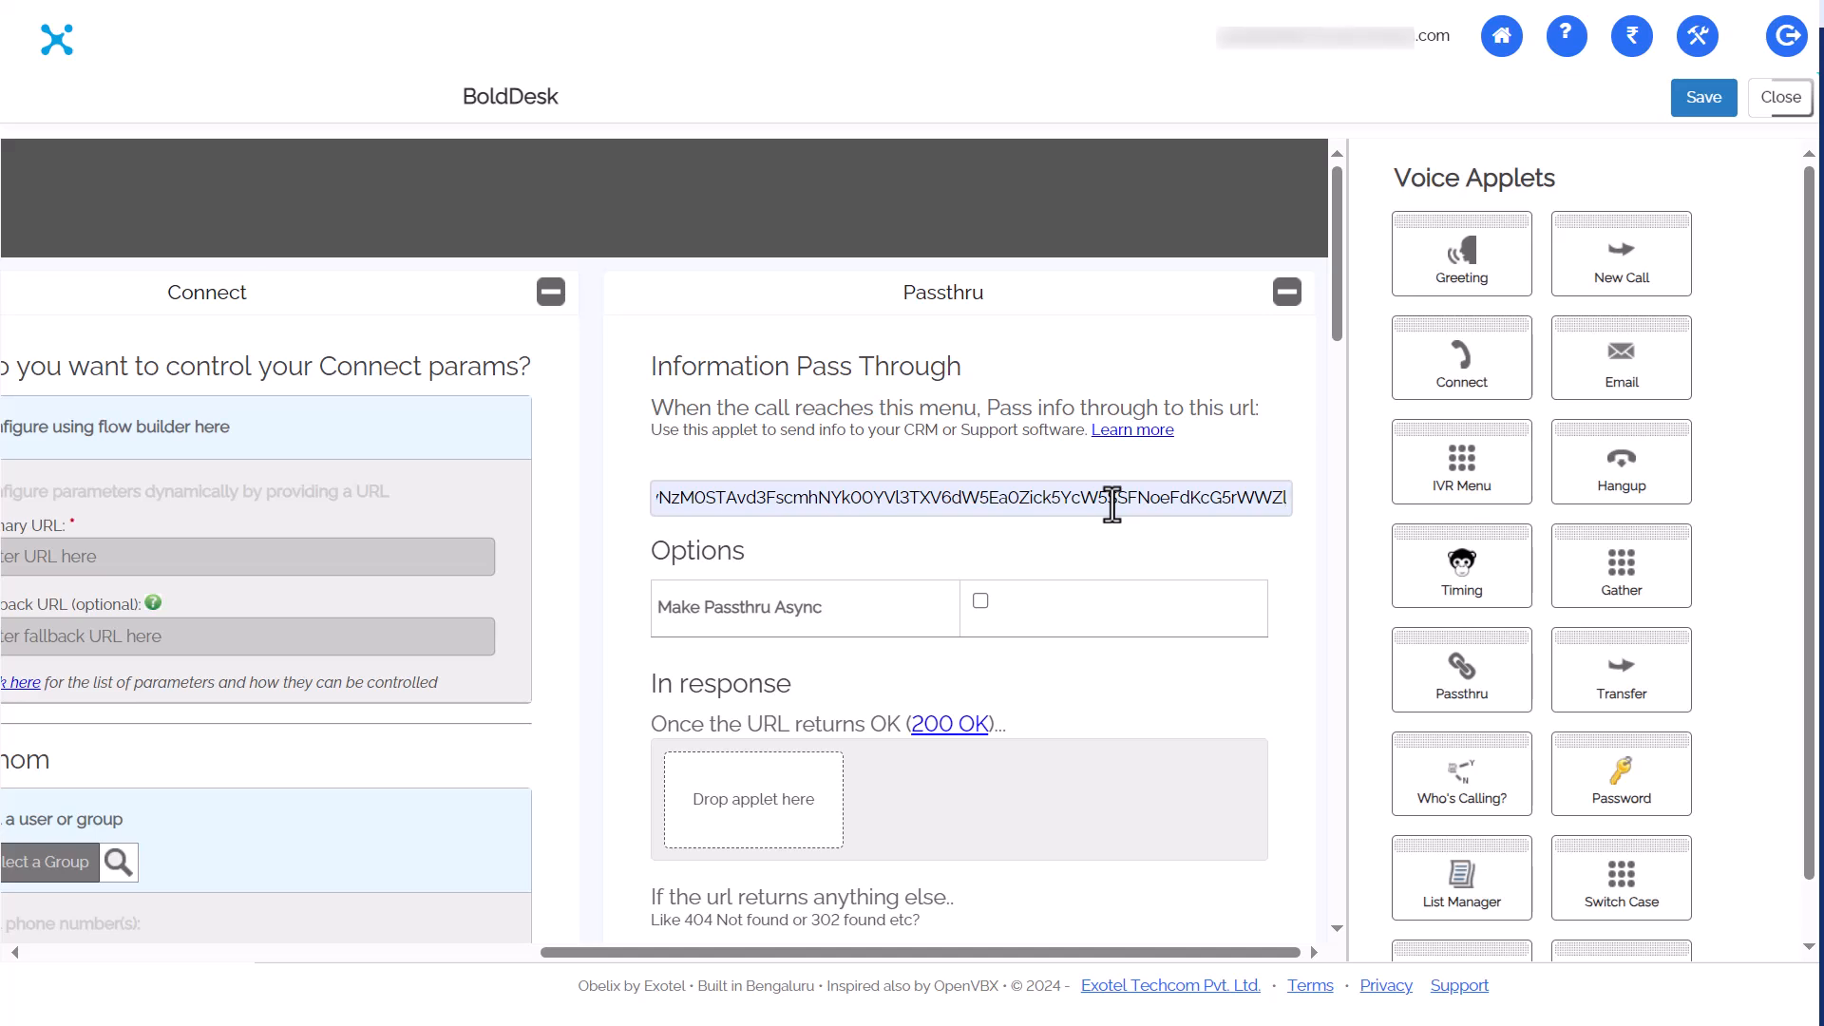
pyautogui.click(981, 603)
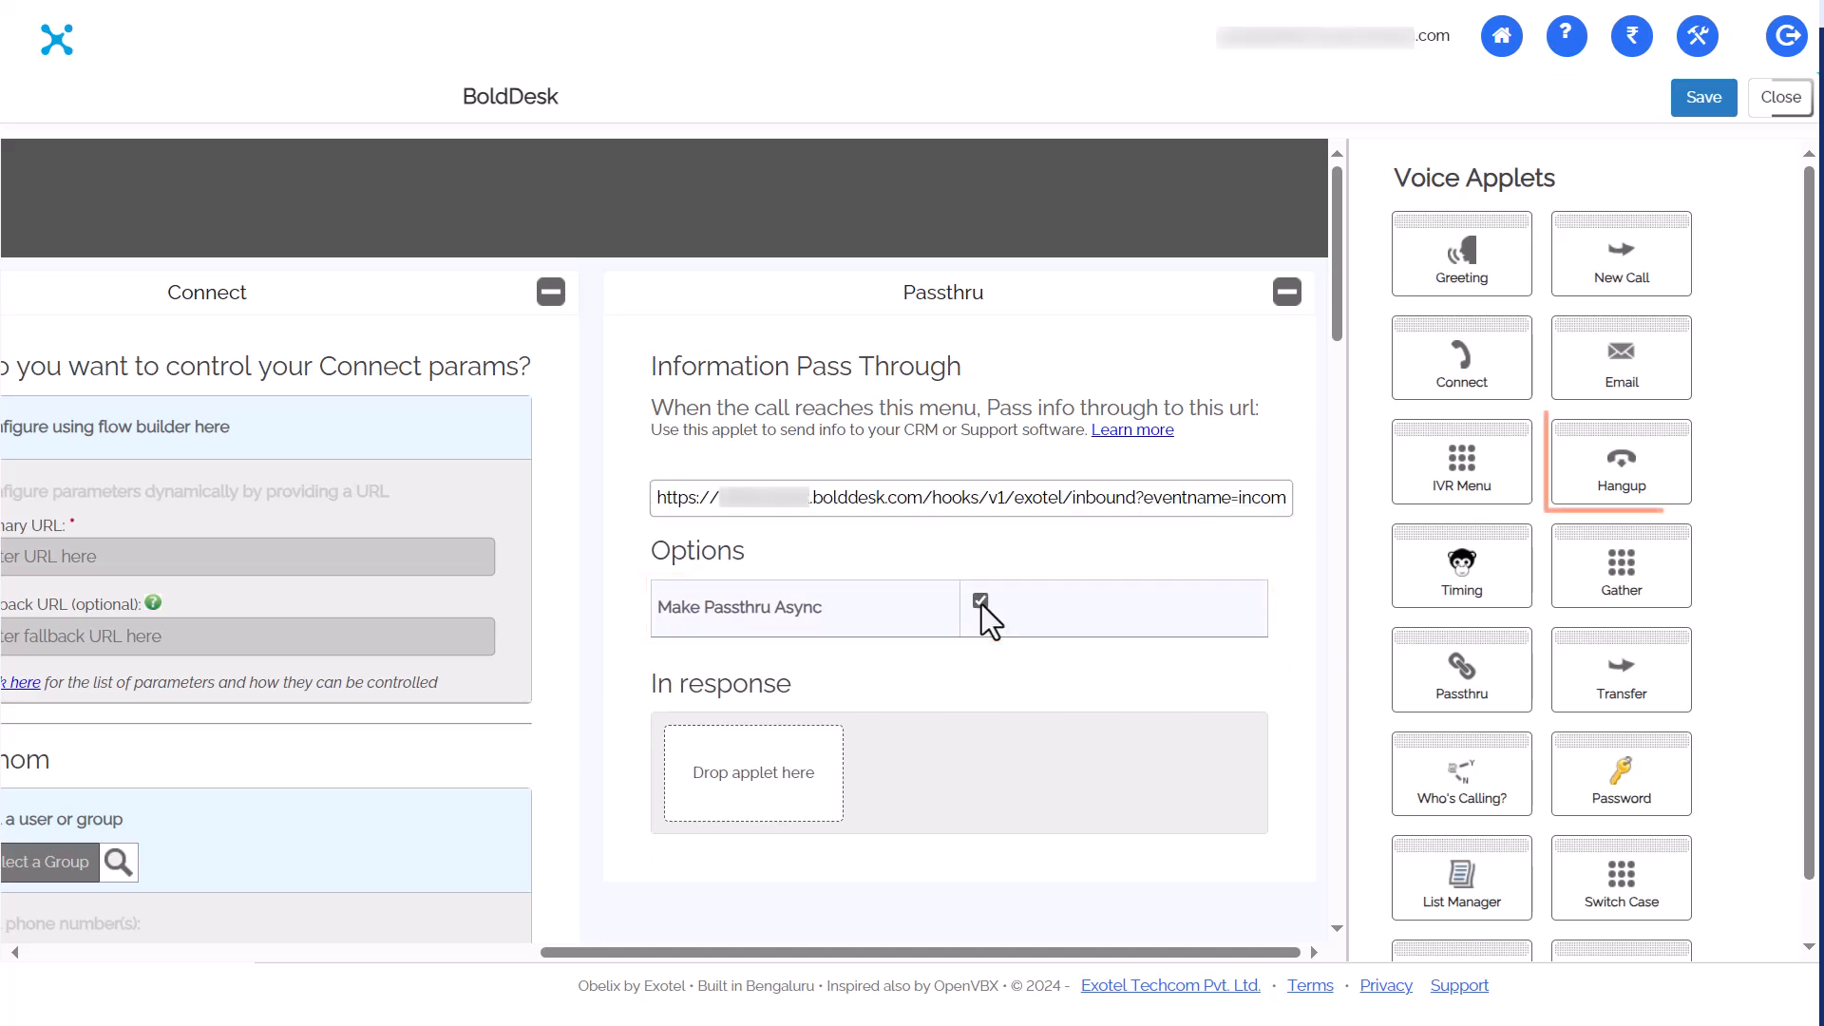
pyautogui.moveTo(1622, 460)
pyautogui.mouseDown()
pyautogui.moveTo(1616, 579)
pyautogui.moveTo(1036, 685)
pyautogui.moveTo(737, 775)
pyautogui.mouseUp()
pyautogui.click(1704, 103)
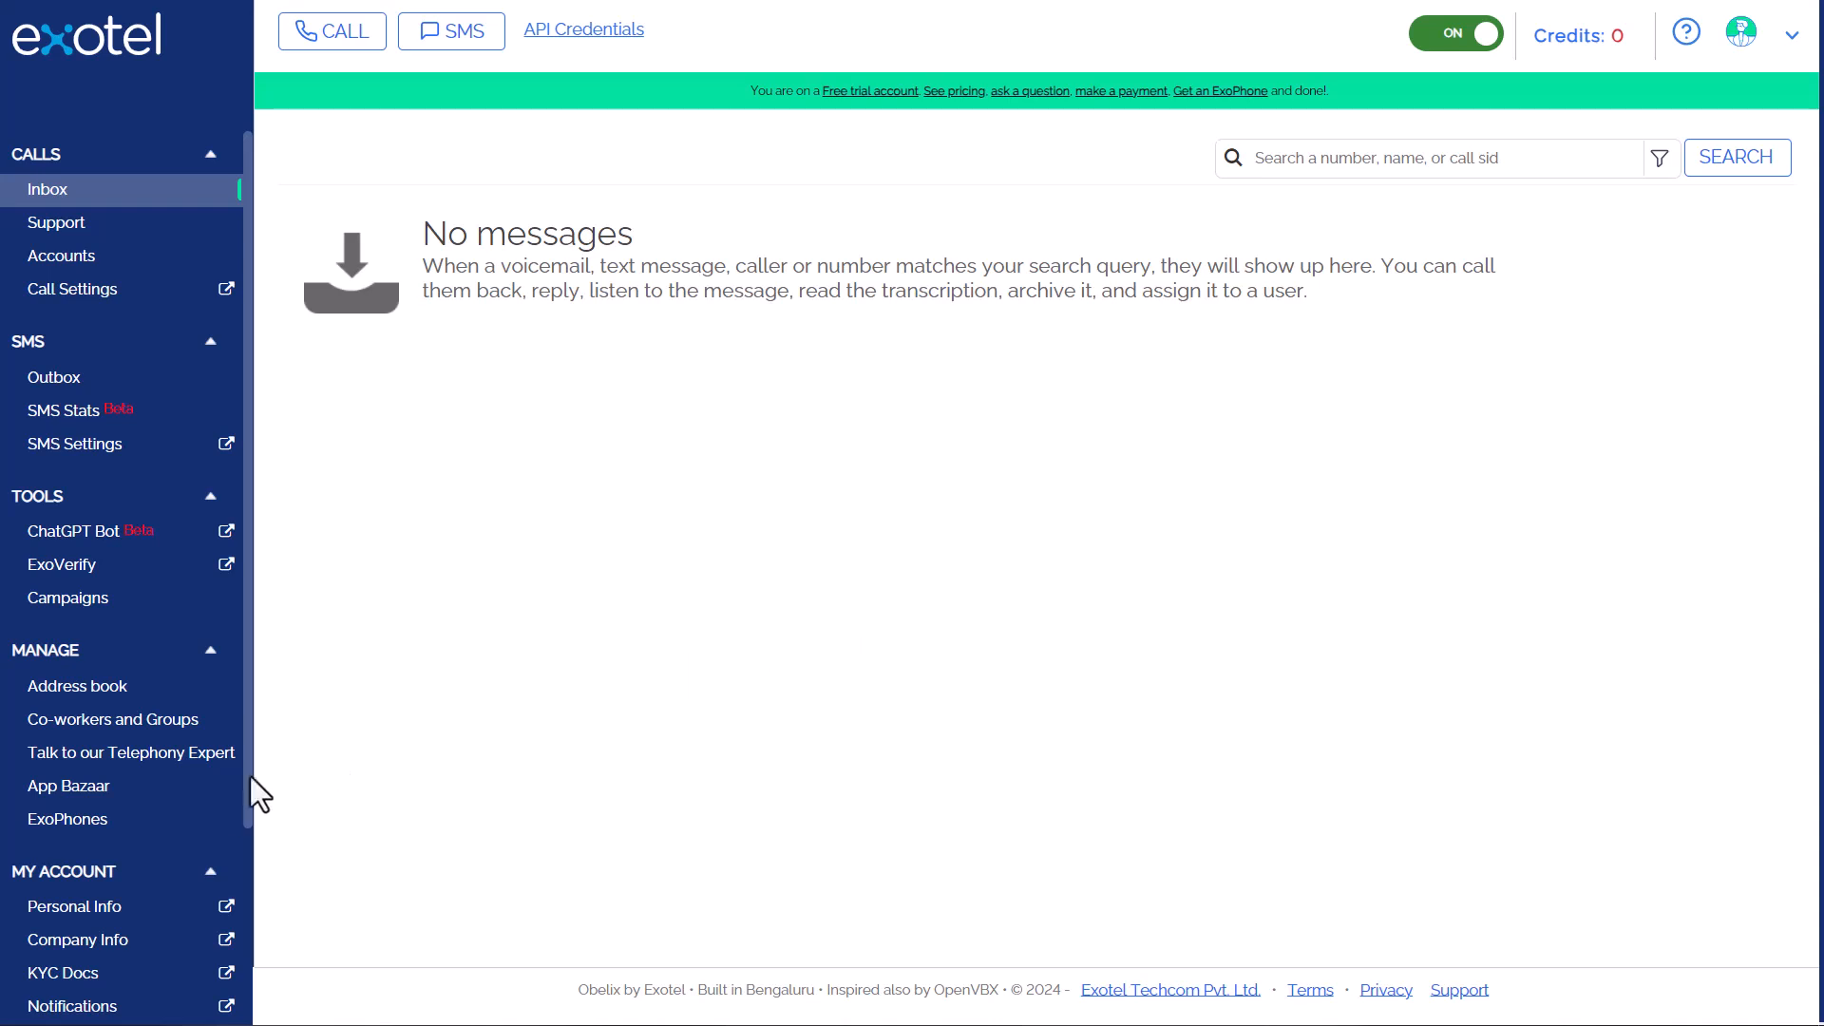
# Assign the first ExoPhone number to the BoldDesk flow from the ExoPhones page
pyautogui.click(76, 829)
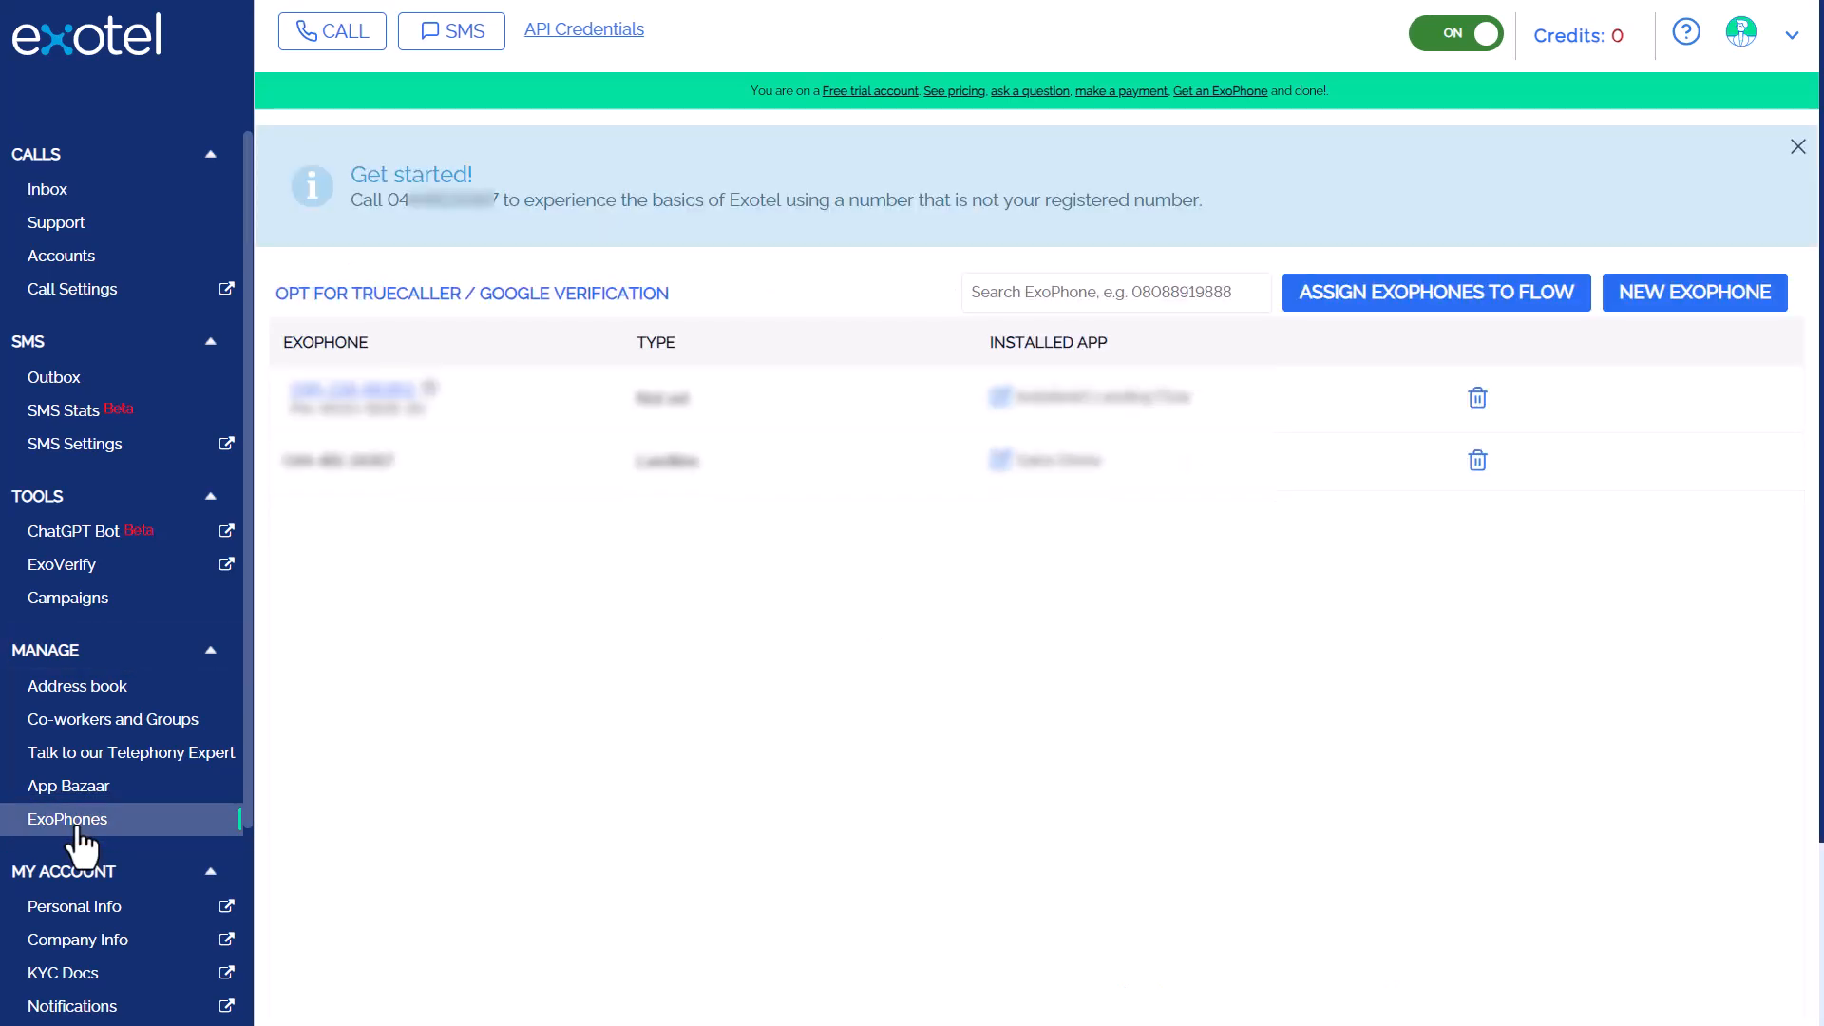
pyautogui.click(1297, 309)
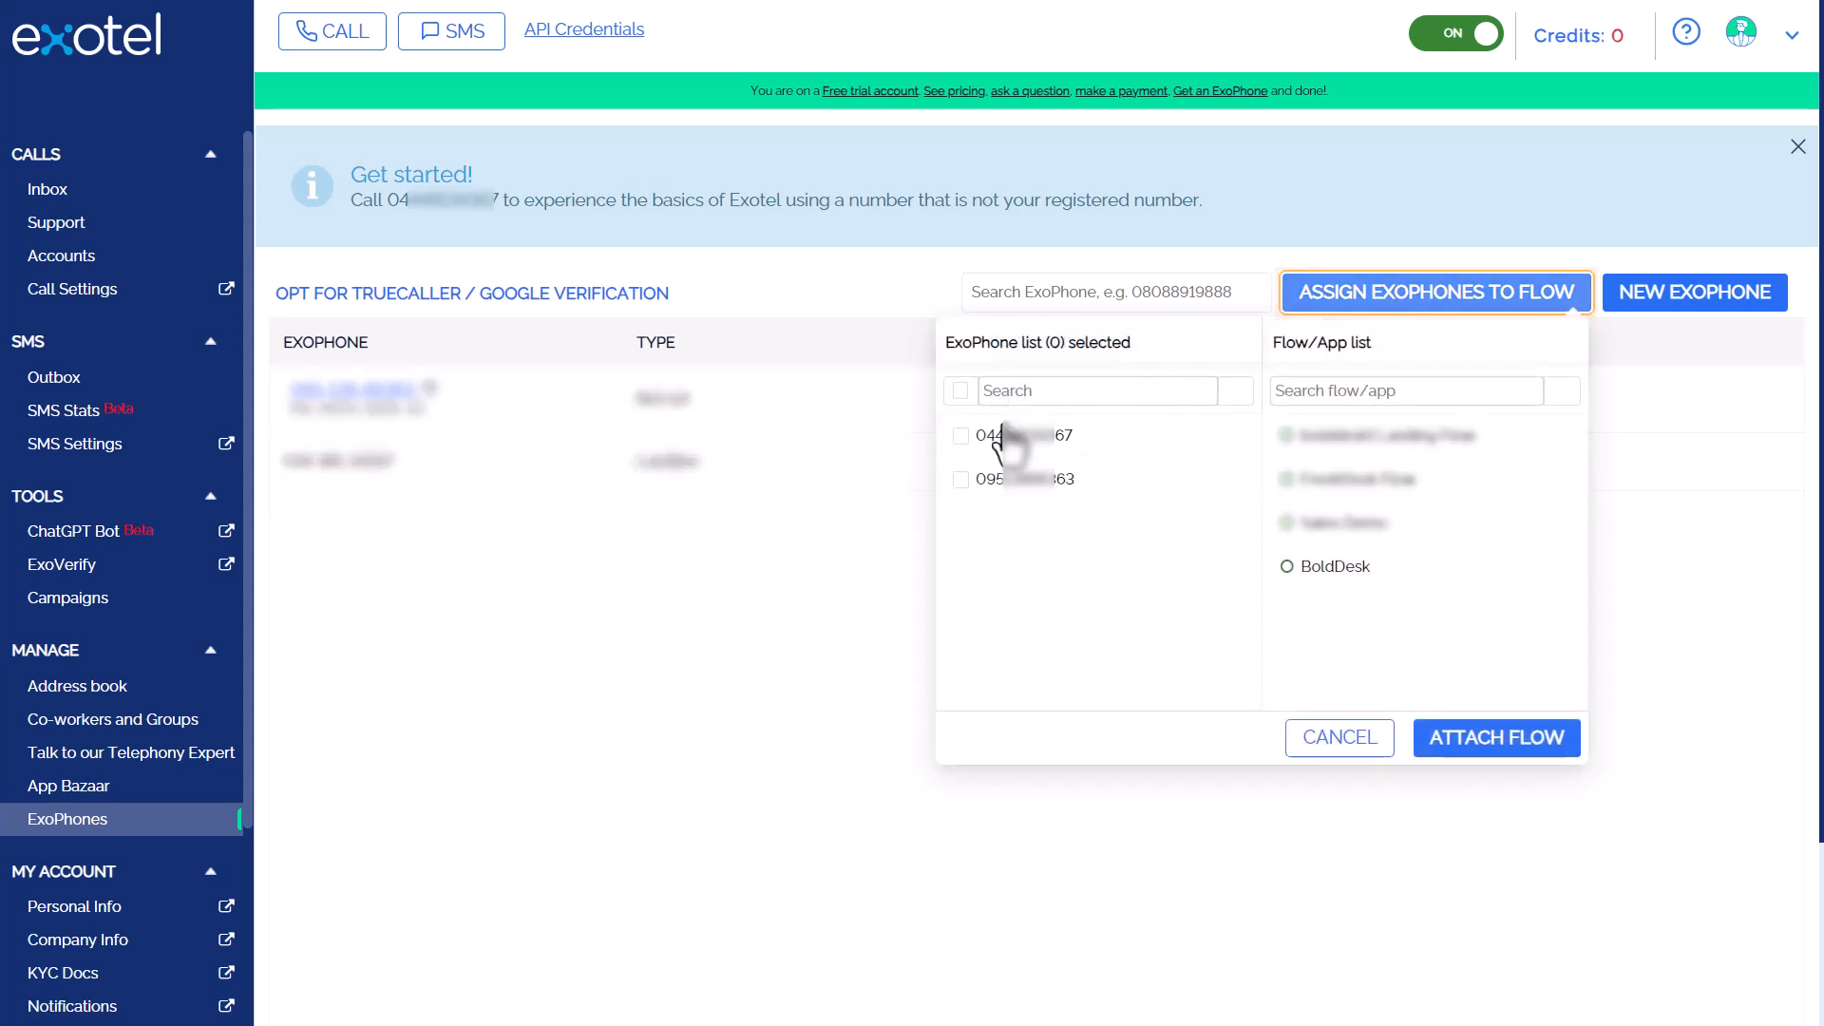
pyautogui.click(961, 437)
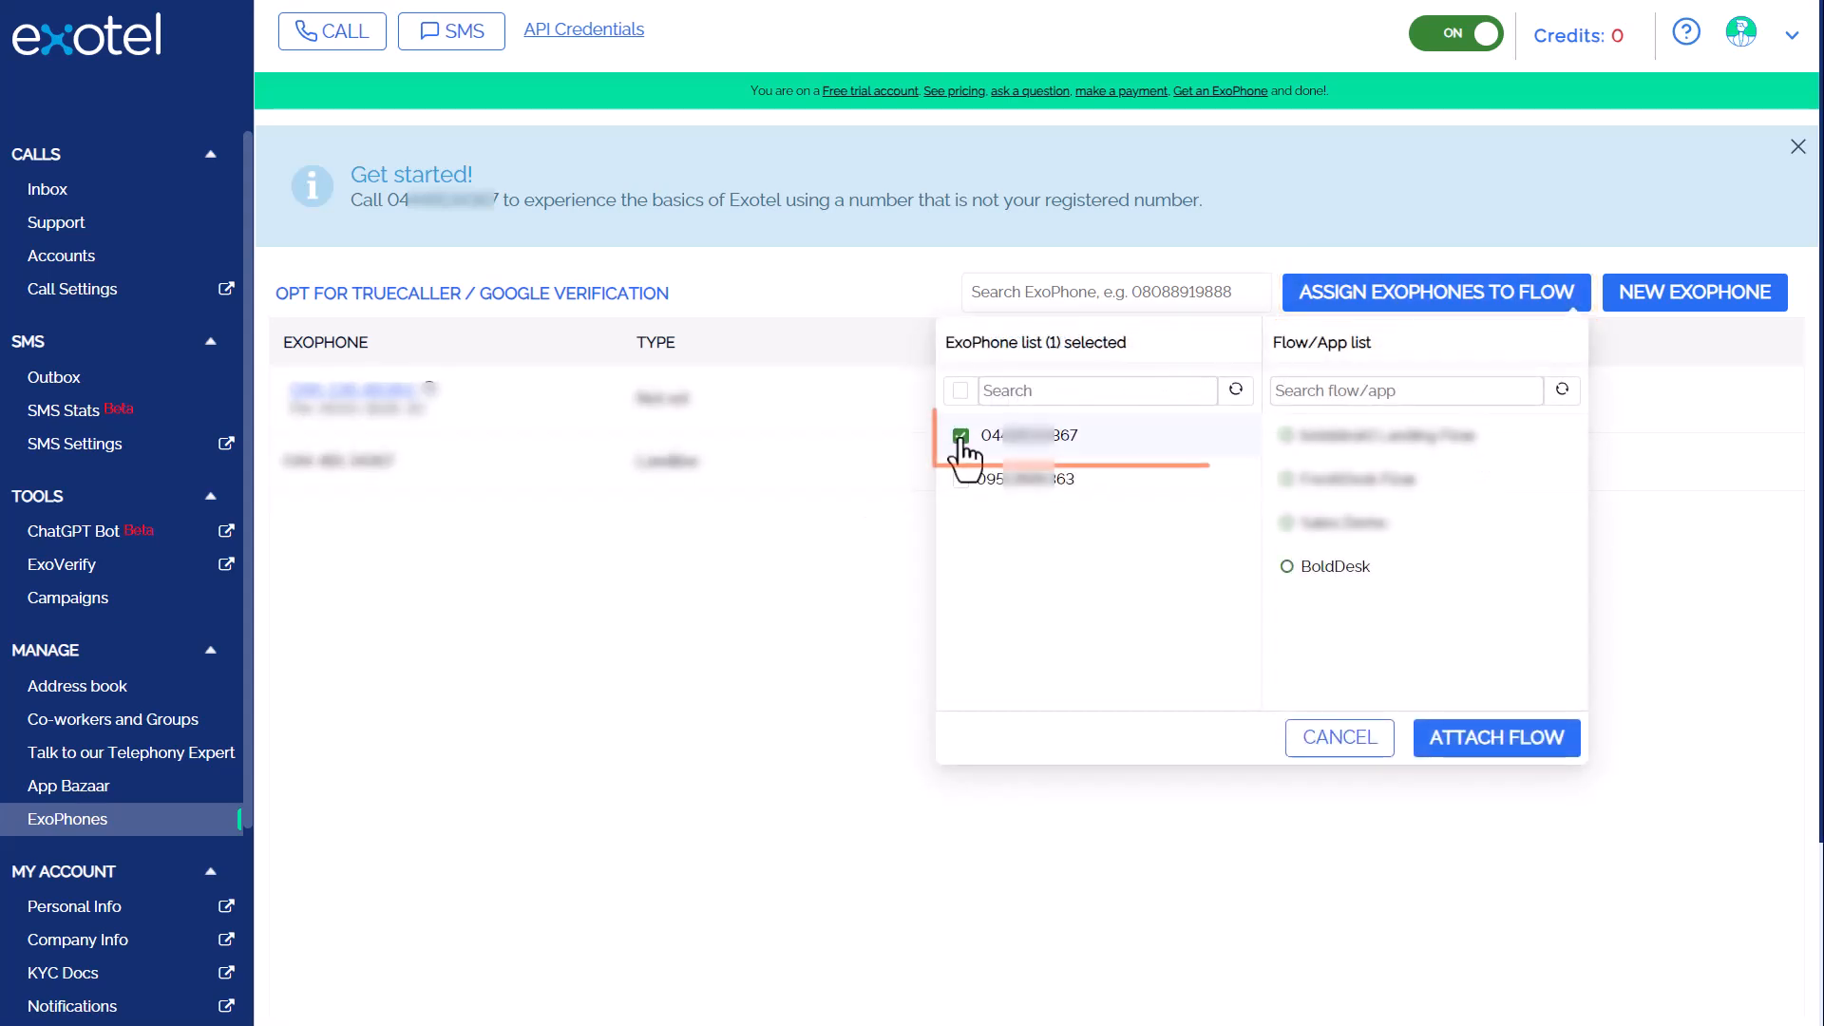
pyautogui.click(1286, 568)
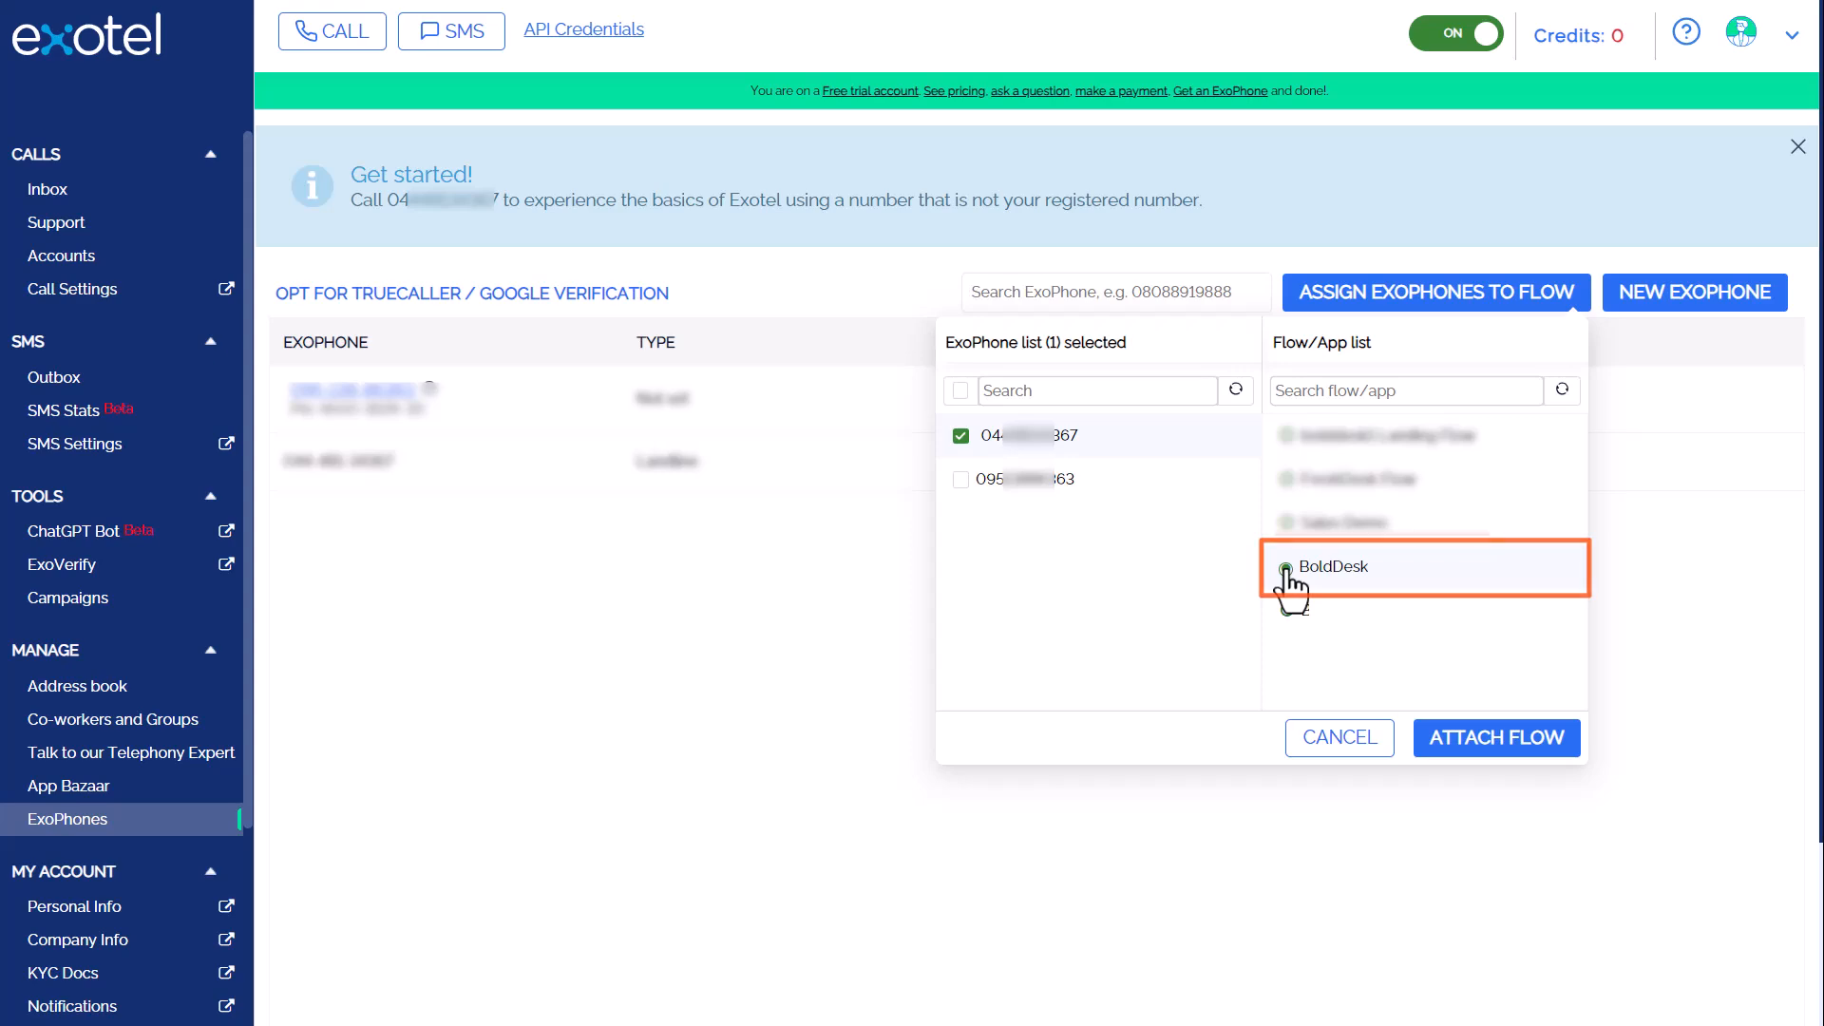
pyautogui.click(1503, 745)
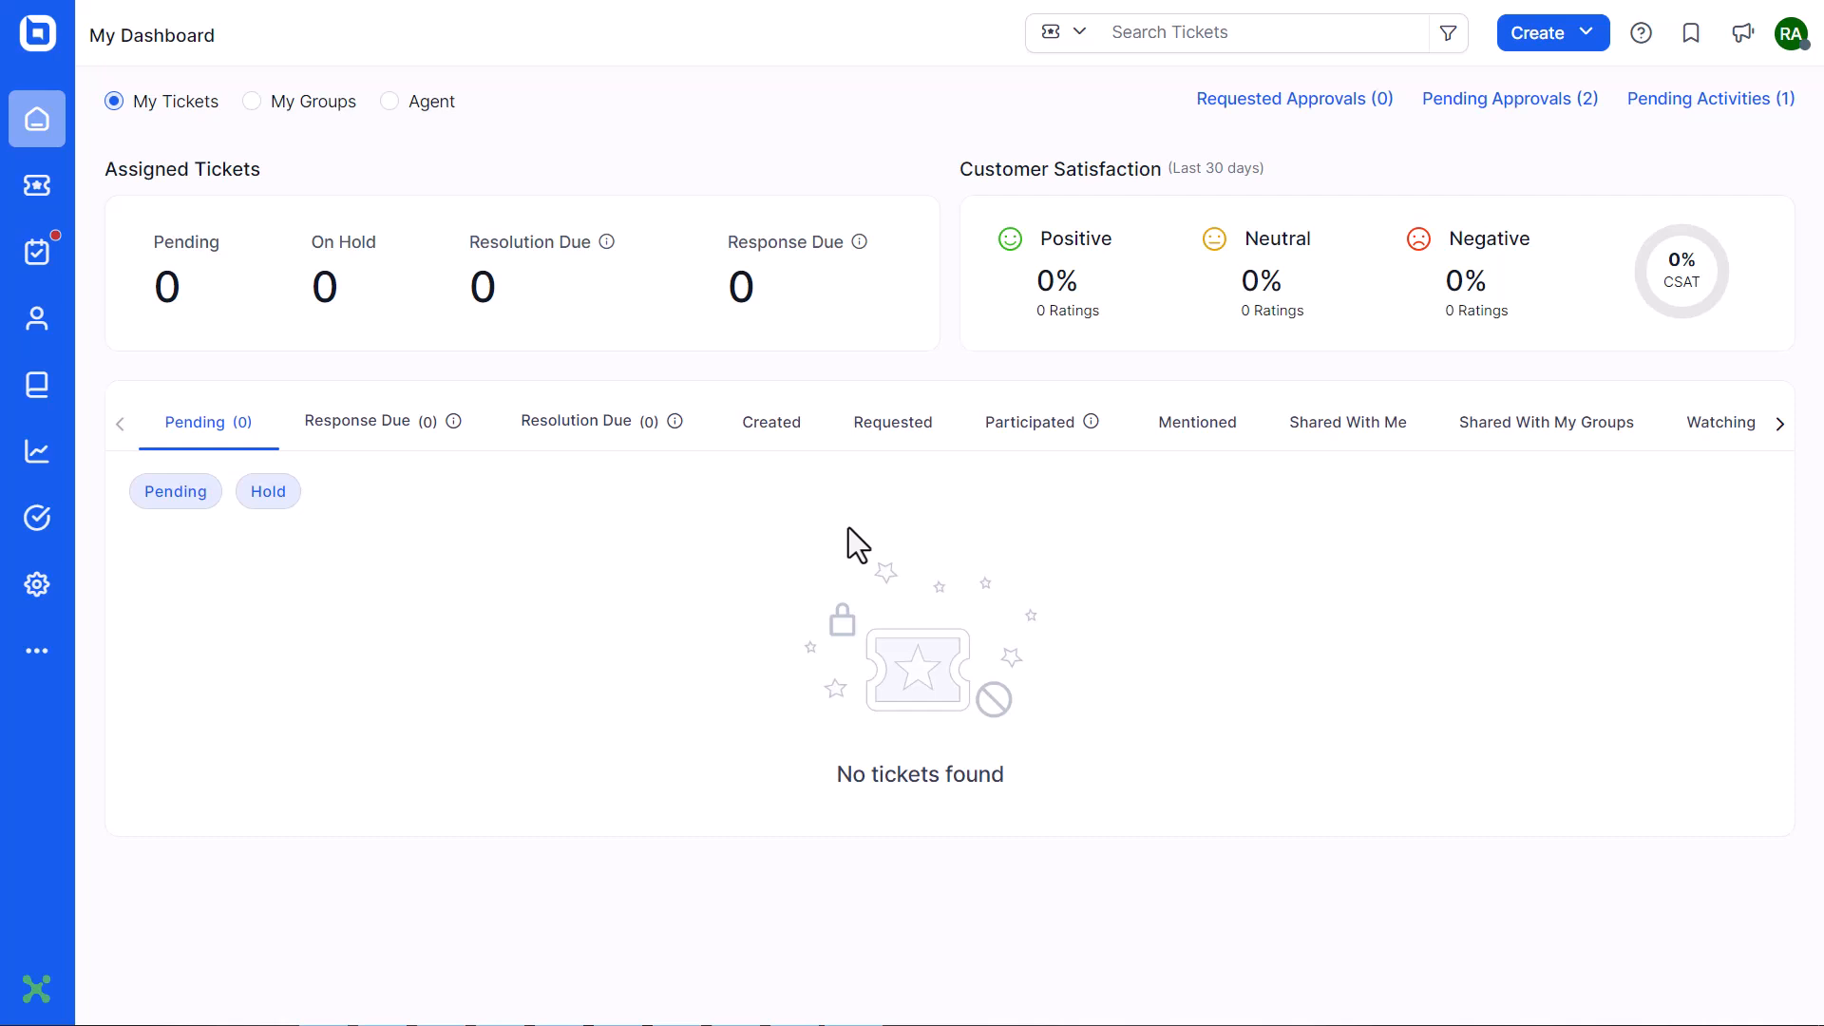
# Start a new outgoing Exotel call, choosing the Exotel number to call from
pyautogui.click(36, 996)
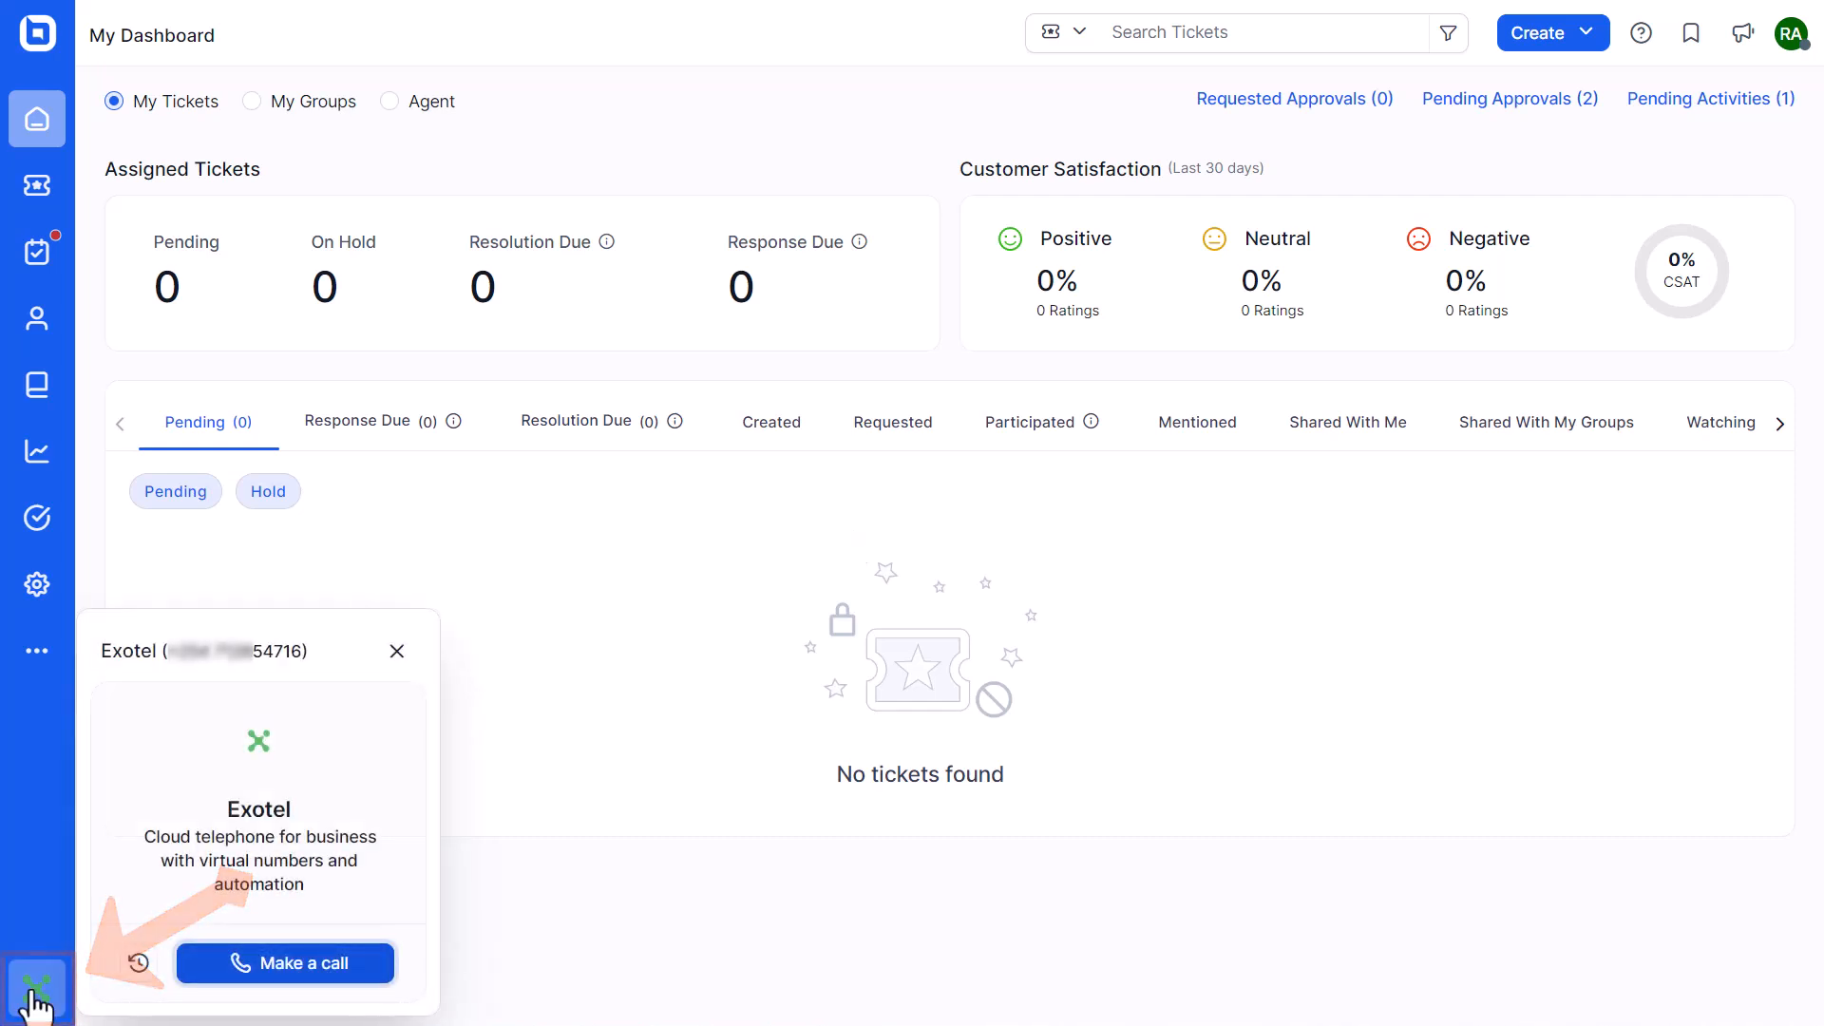
pyautogui.click(283, 967)
pyautogui.click(269, 796)
pyautogui.click(269, 860)
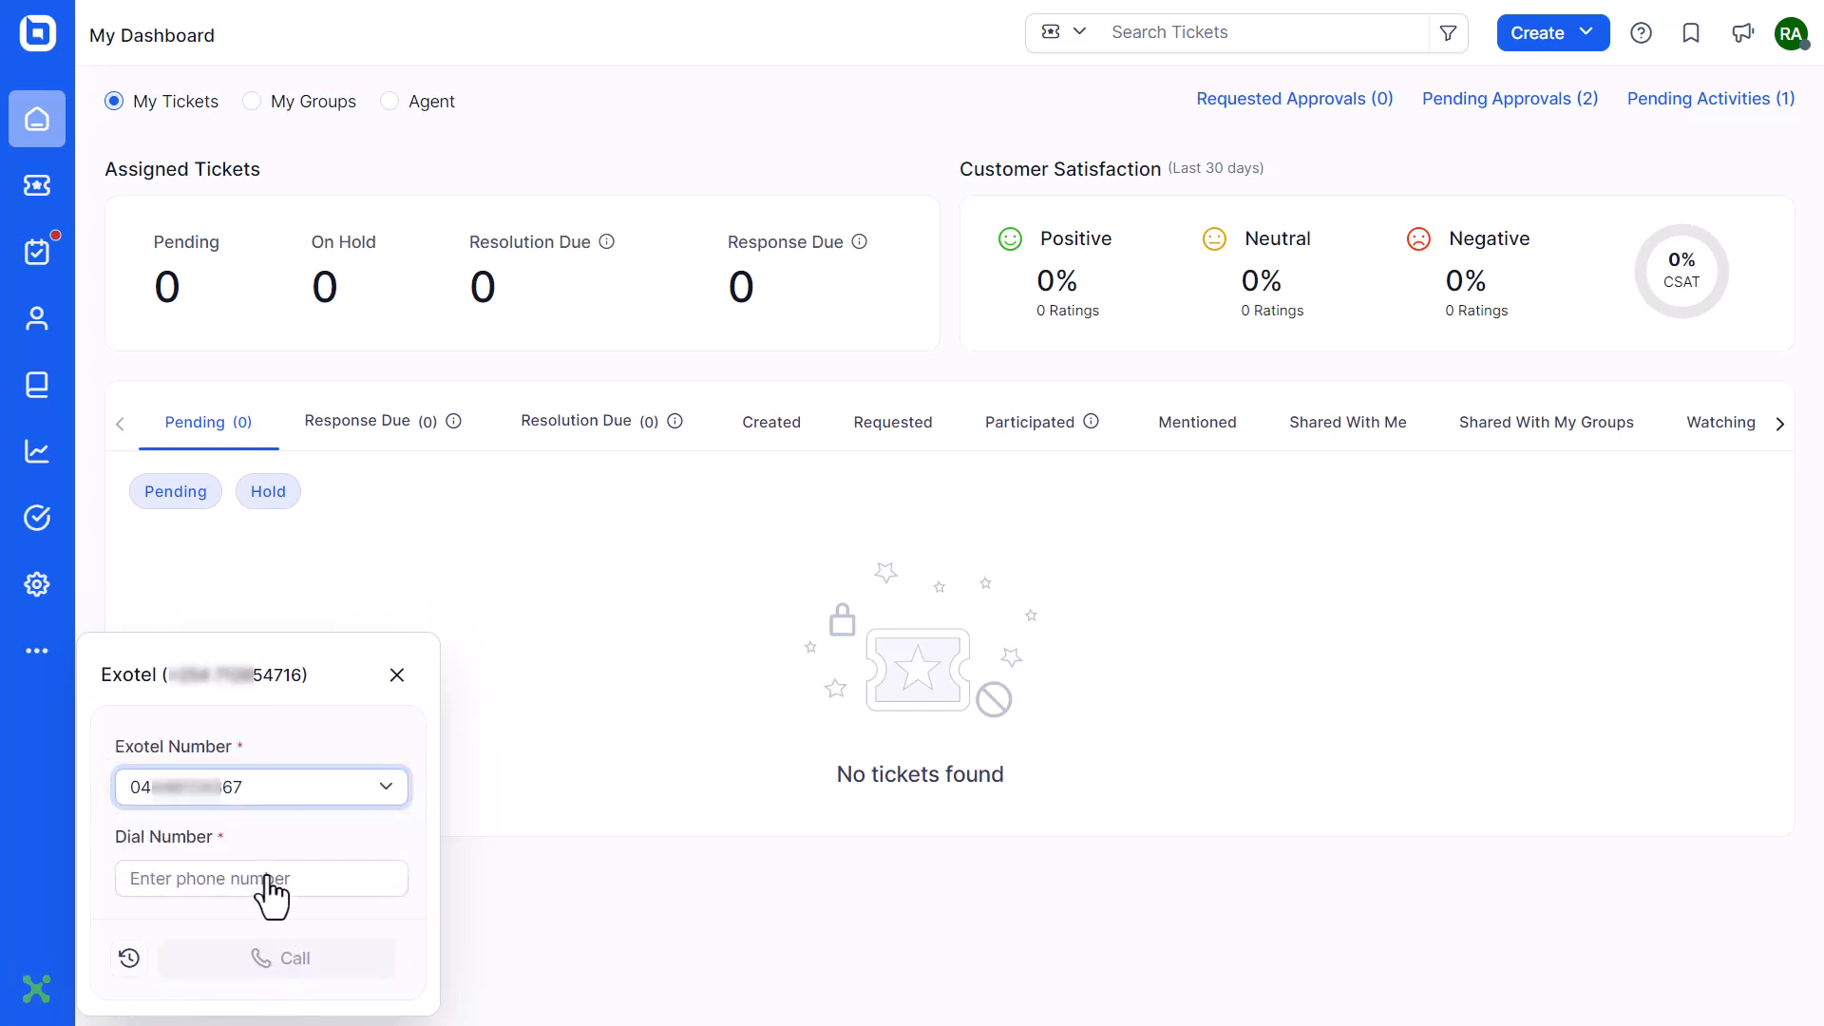
# Call the pasted dial number, then call the contact's saved phone number
pyautogui.click(265, 880)
pyautogui.hotkey('ctrl', 'v')
pyautogui.write('????????')
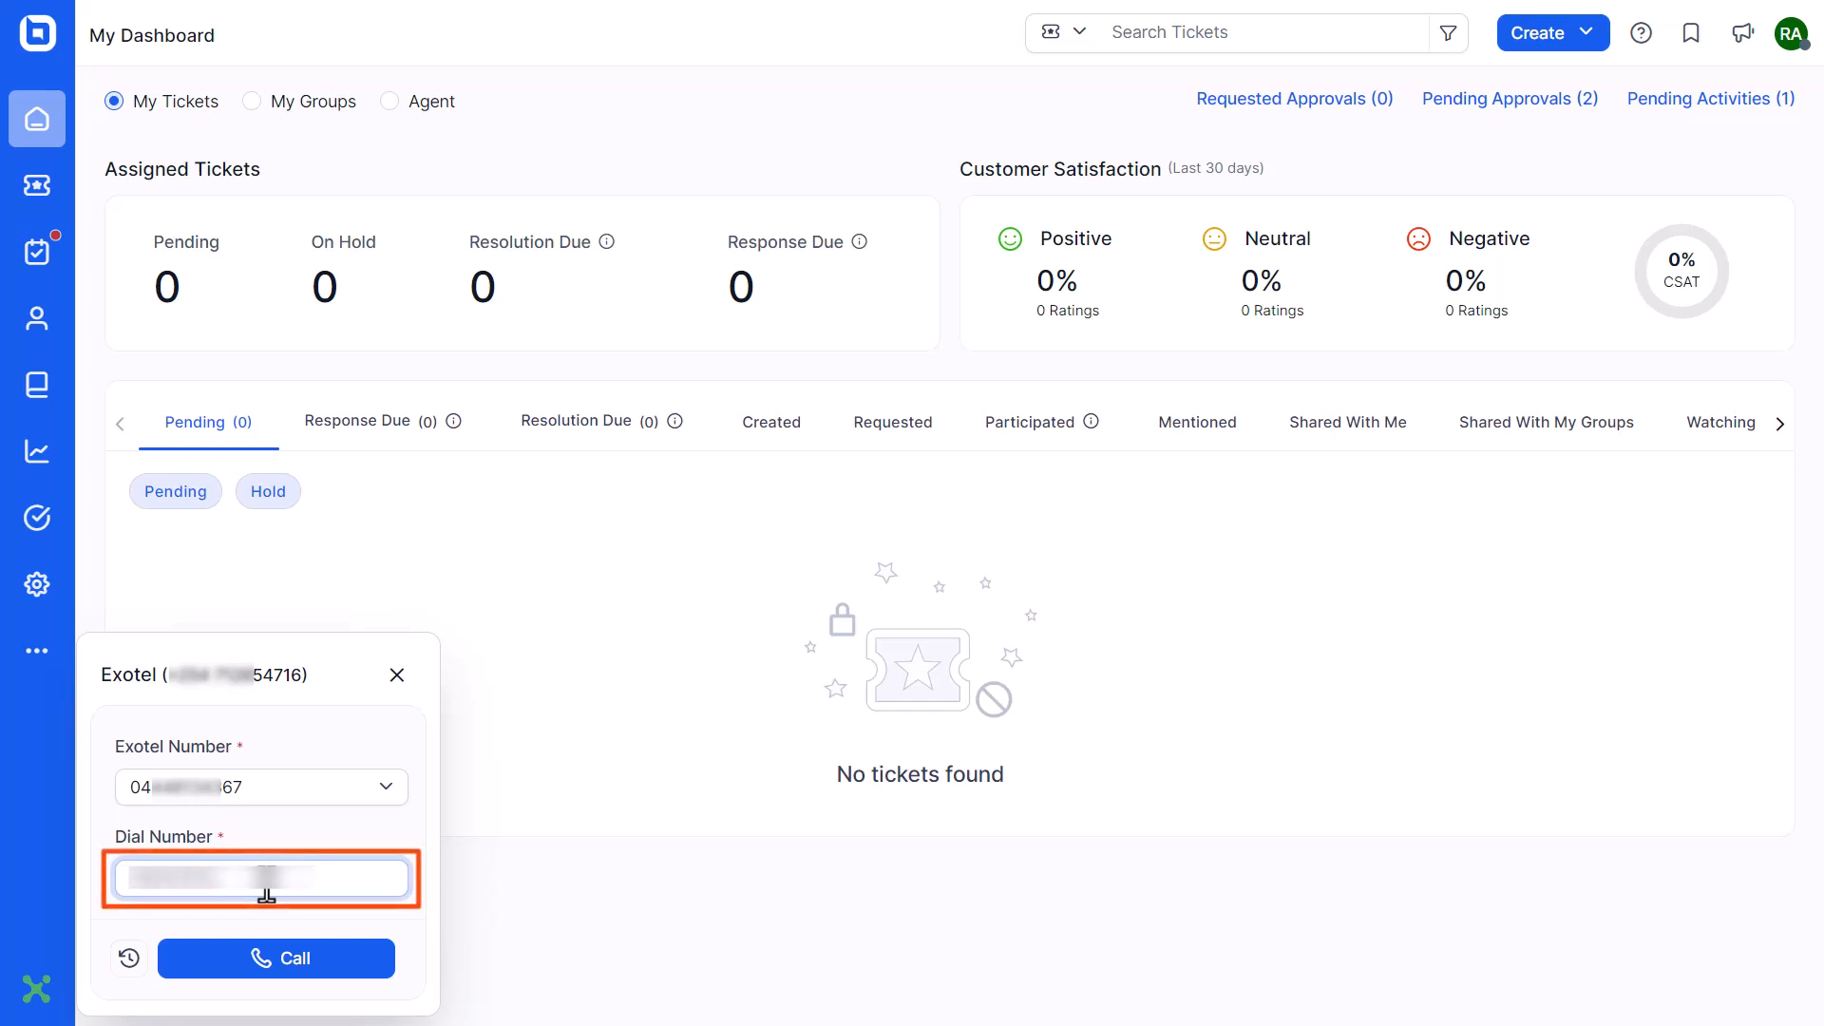
pyautogui.click(266, 961)
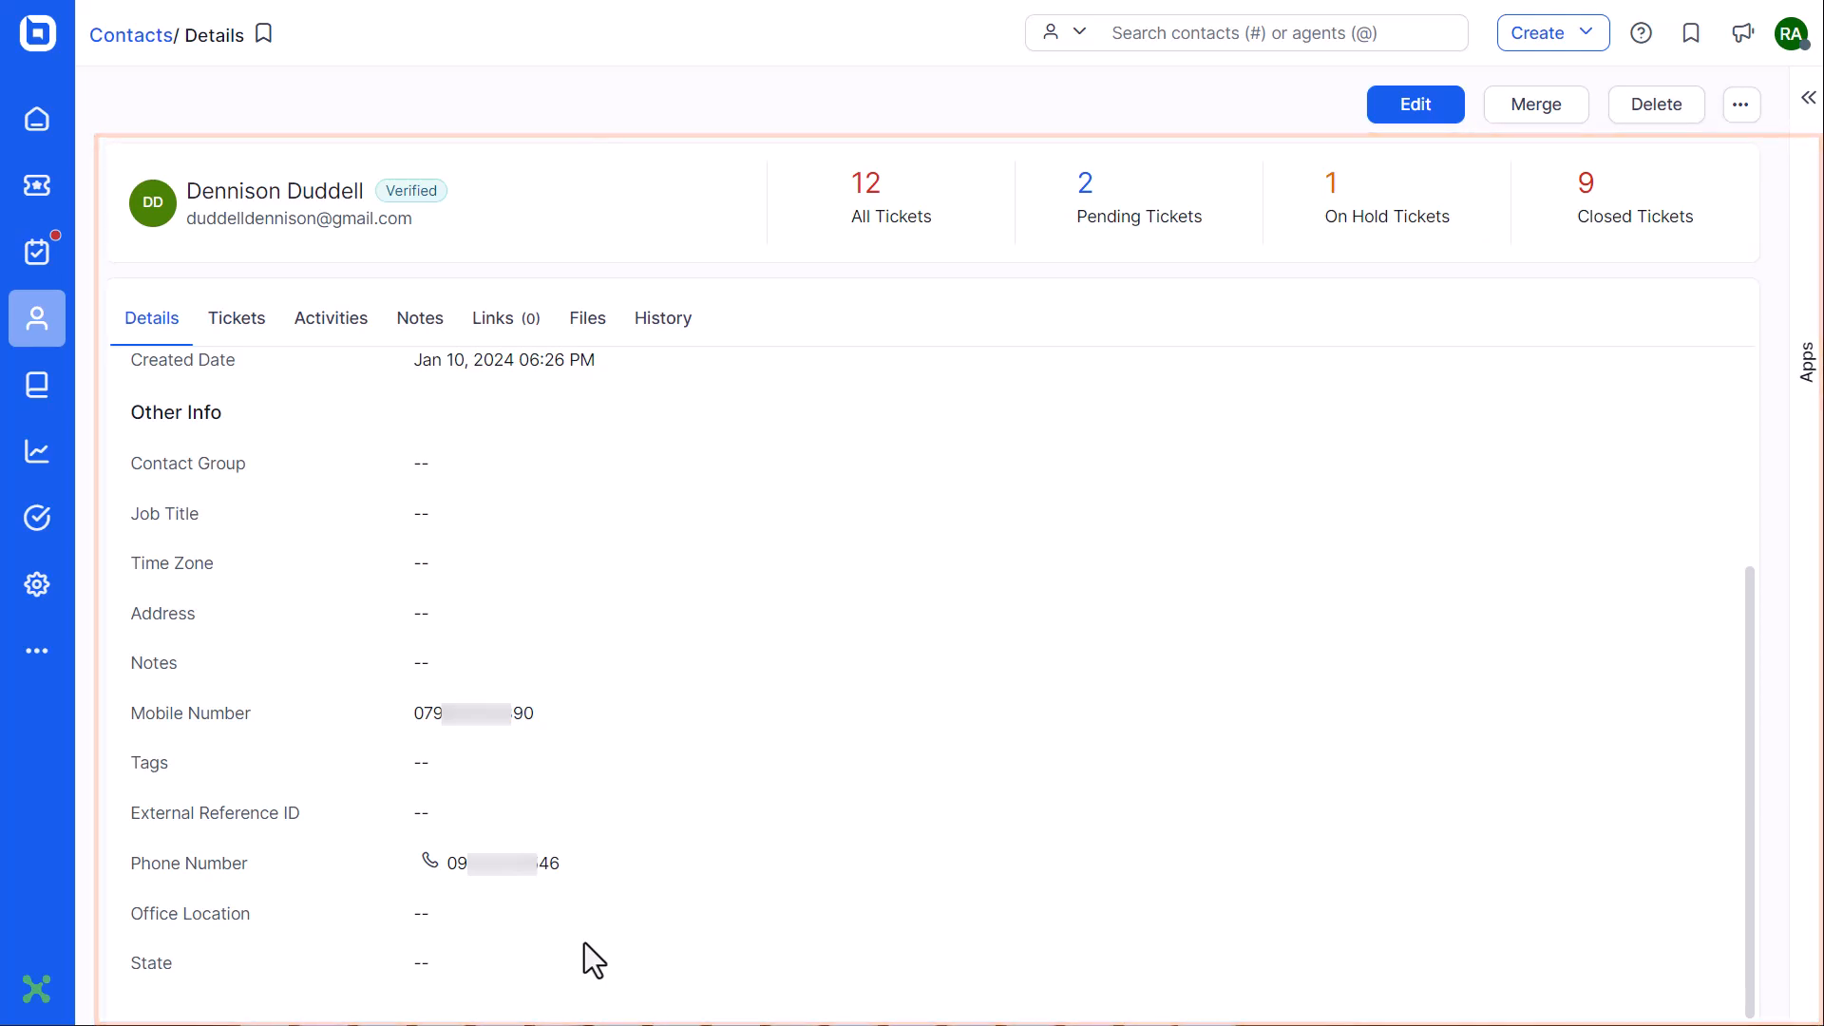
pyautogui.click(488, 879)
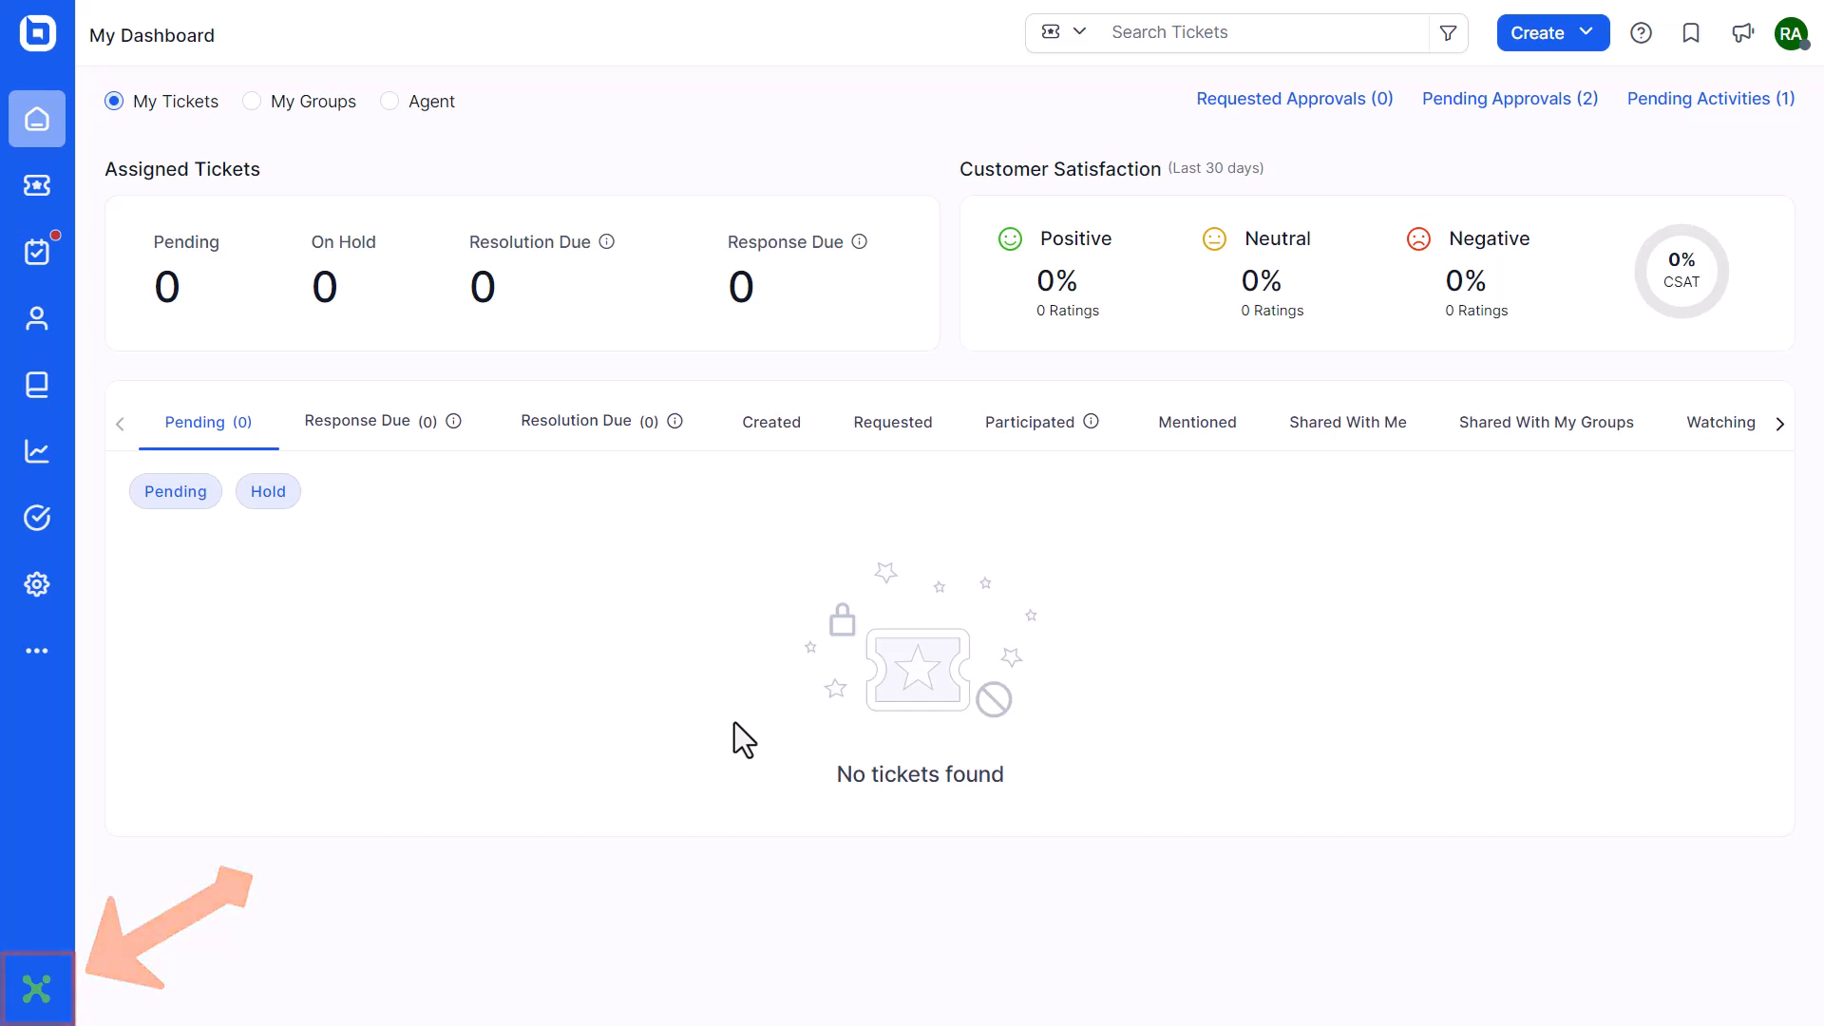
# Start a ticket from the 59-second unknown-number call in the Exotel call history
pyautogui.click(36, 989)
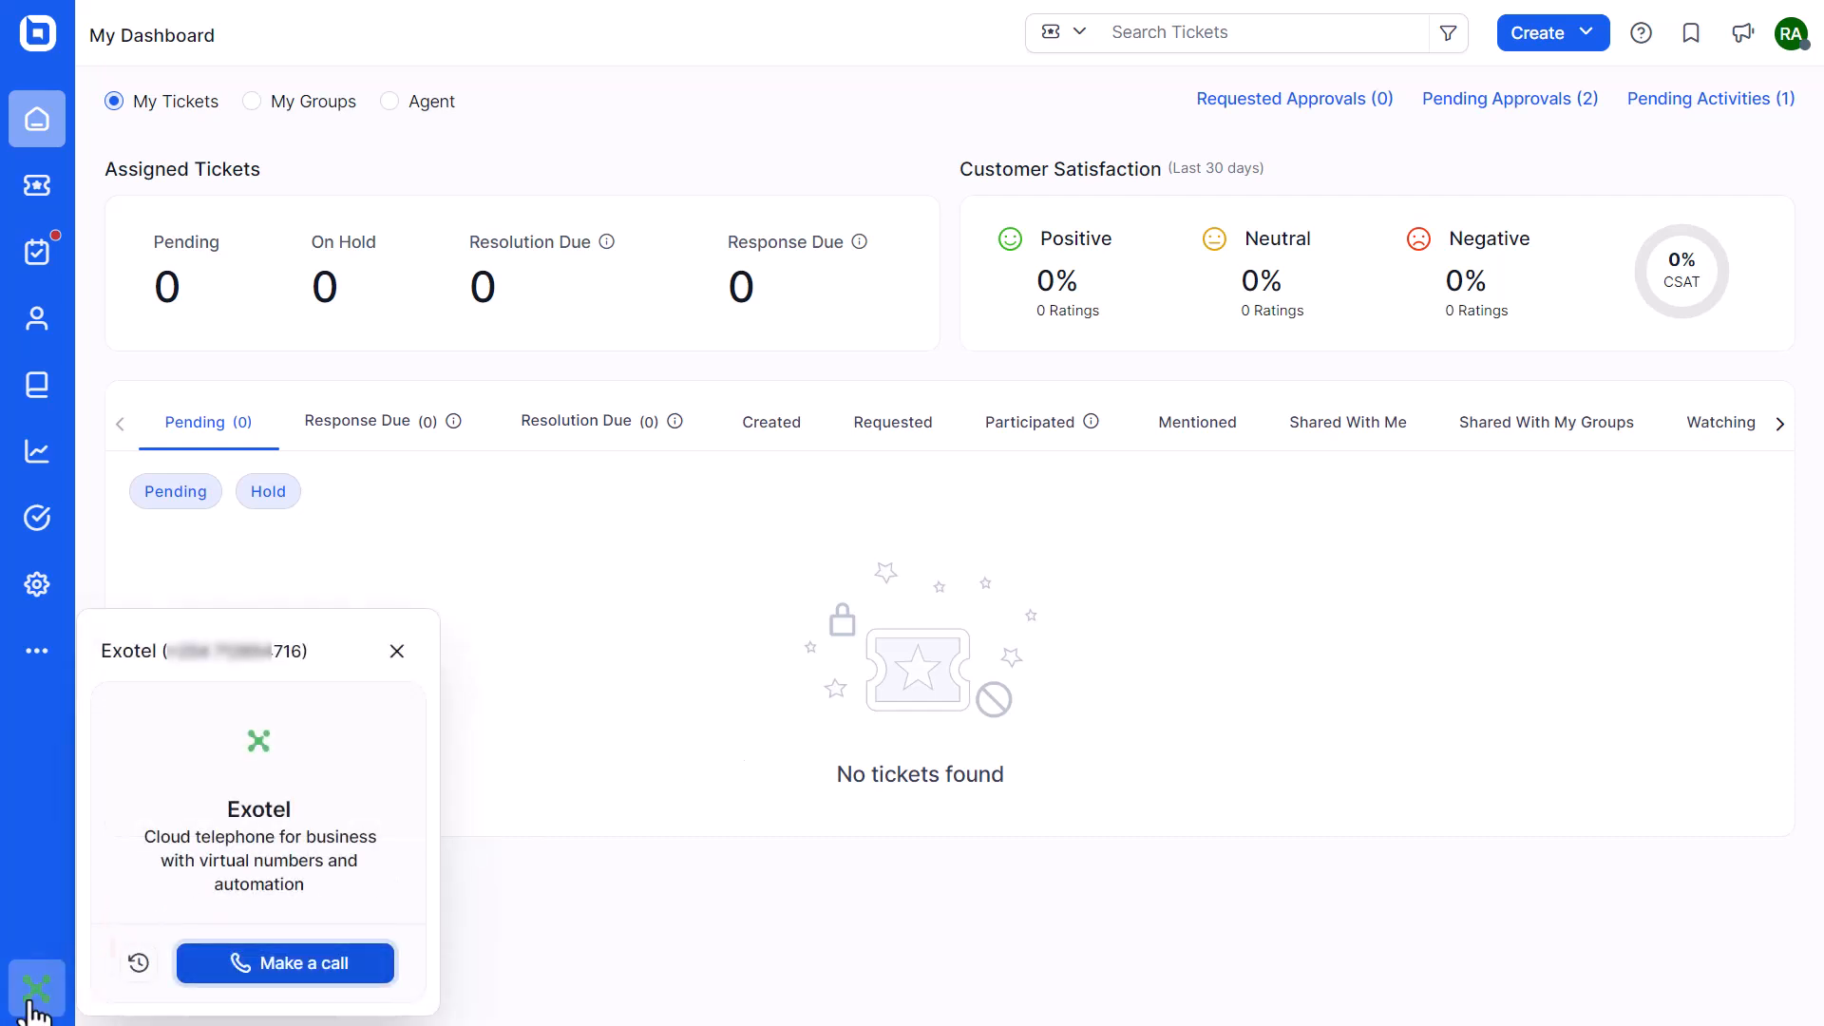
pyautogui.click(138, 965)
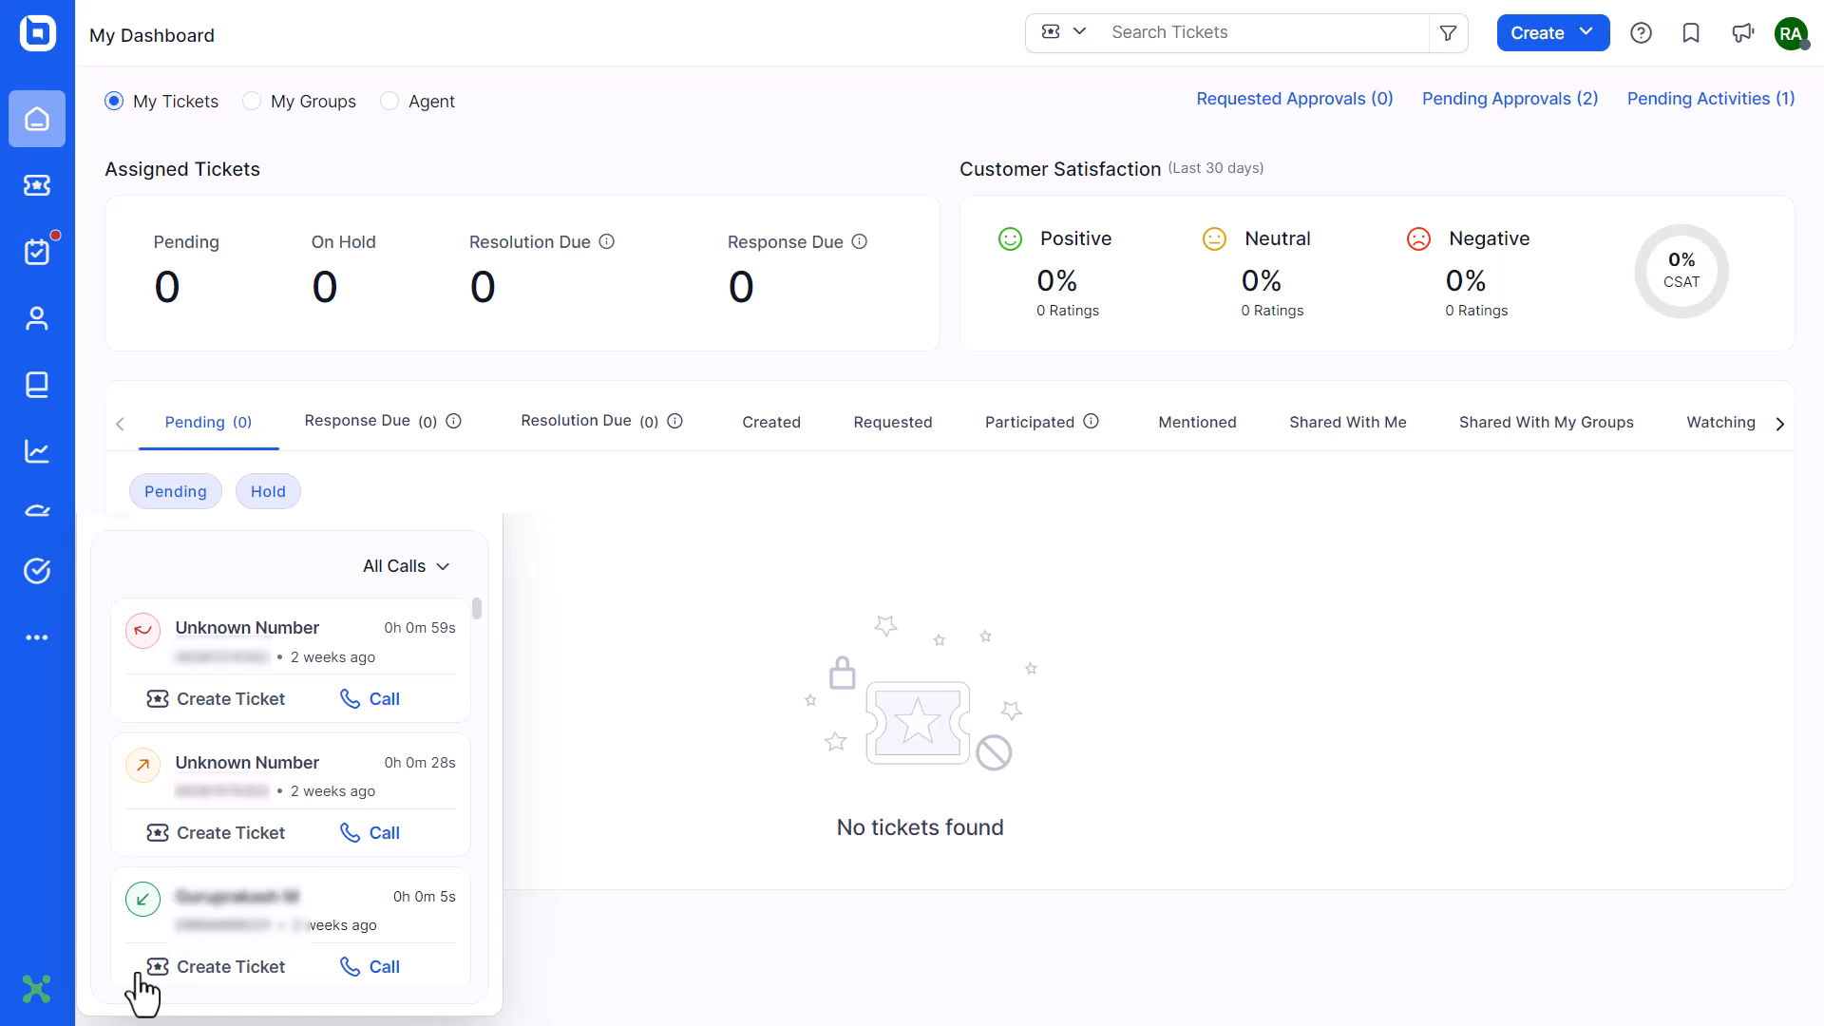
pyautogui.scroll(-5, 142, 993)
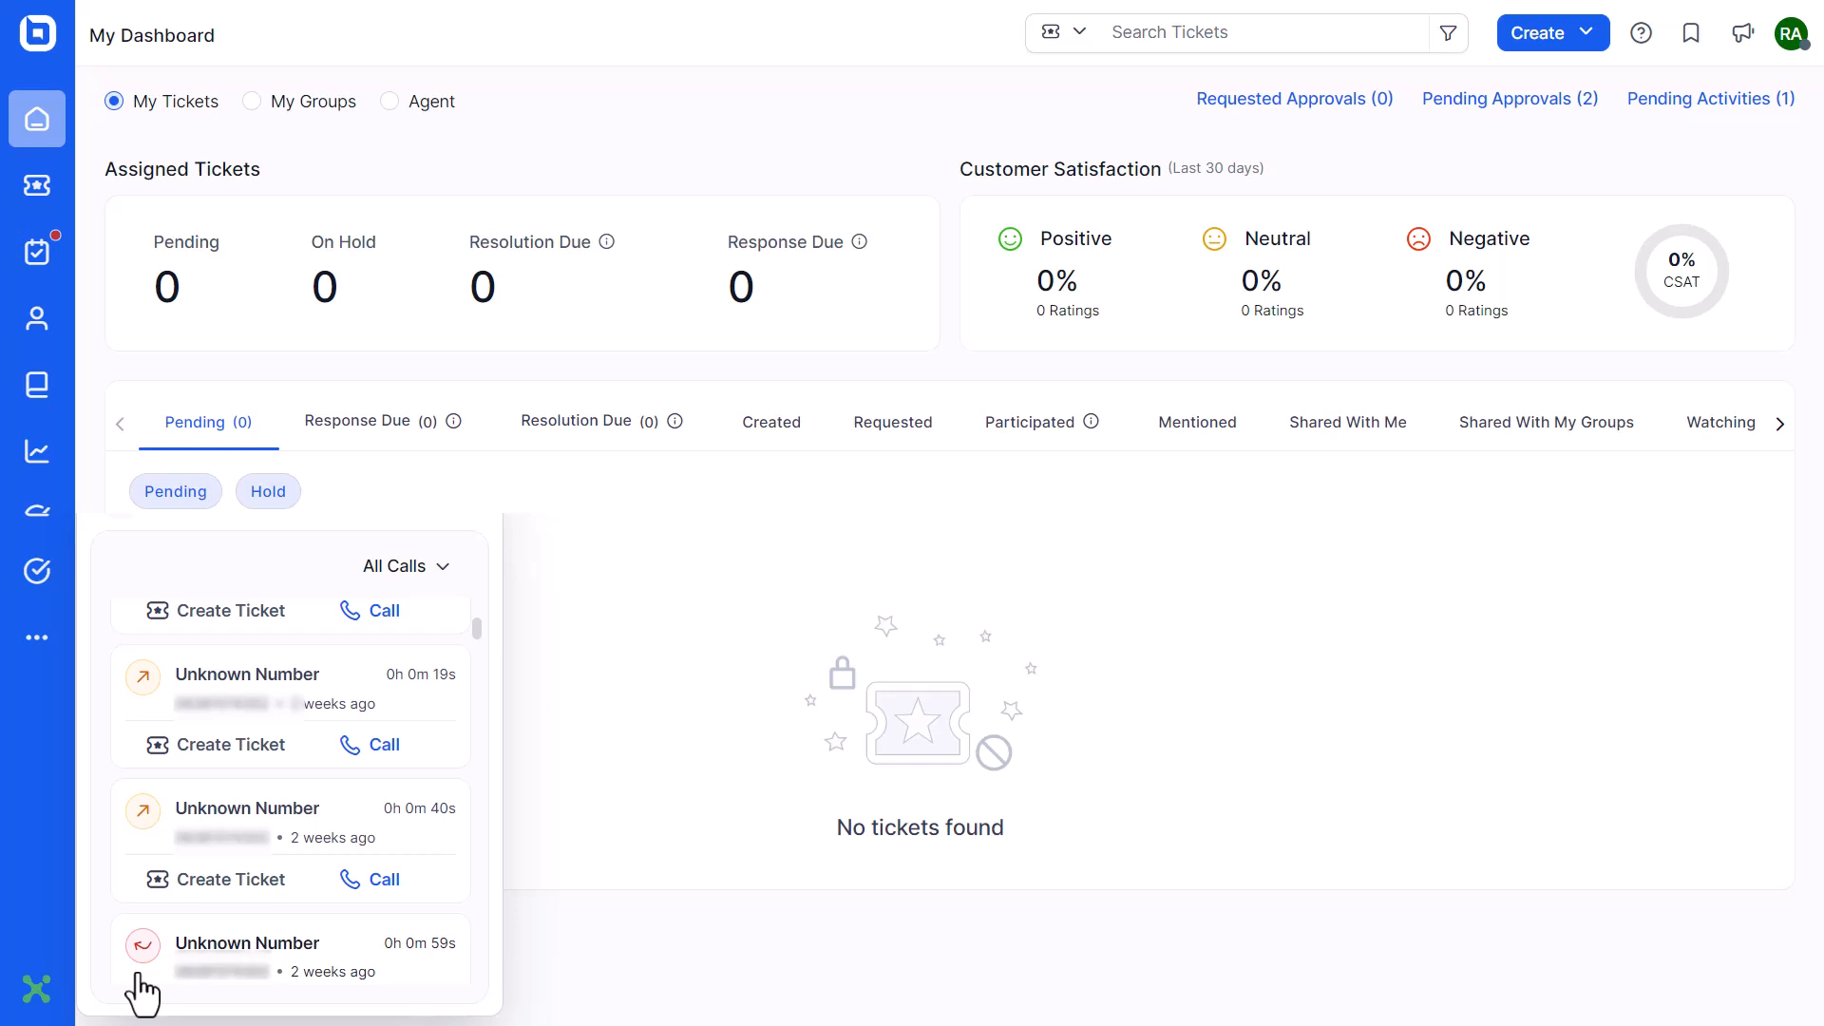
pyautogui.scroll(-3, 138, 976)
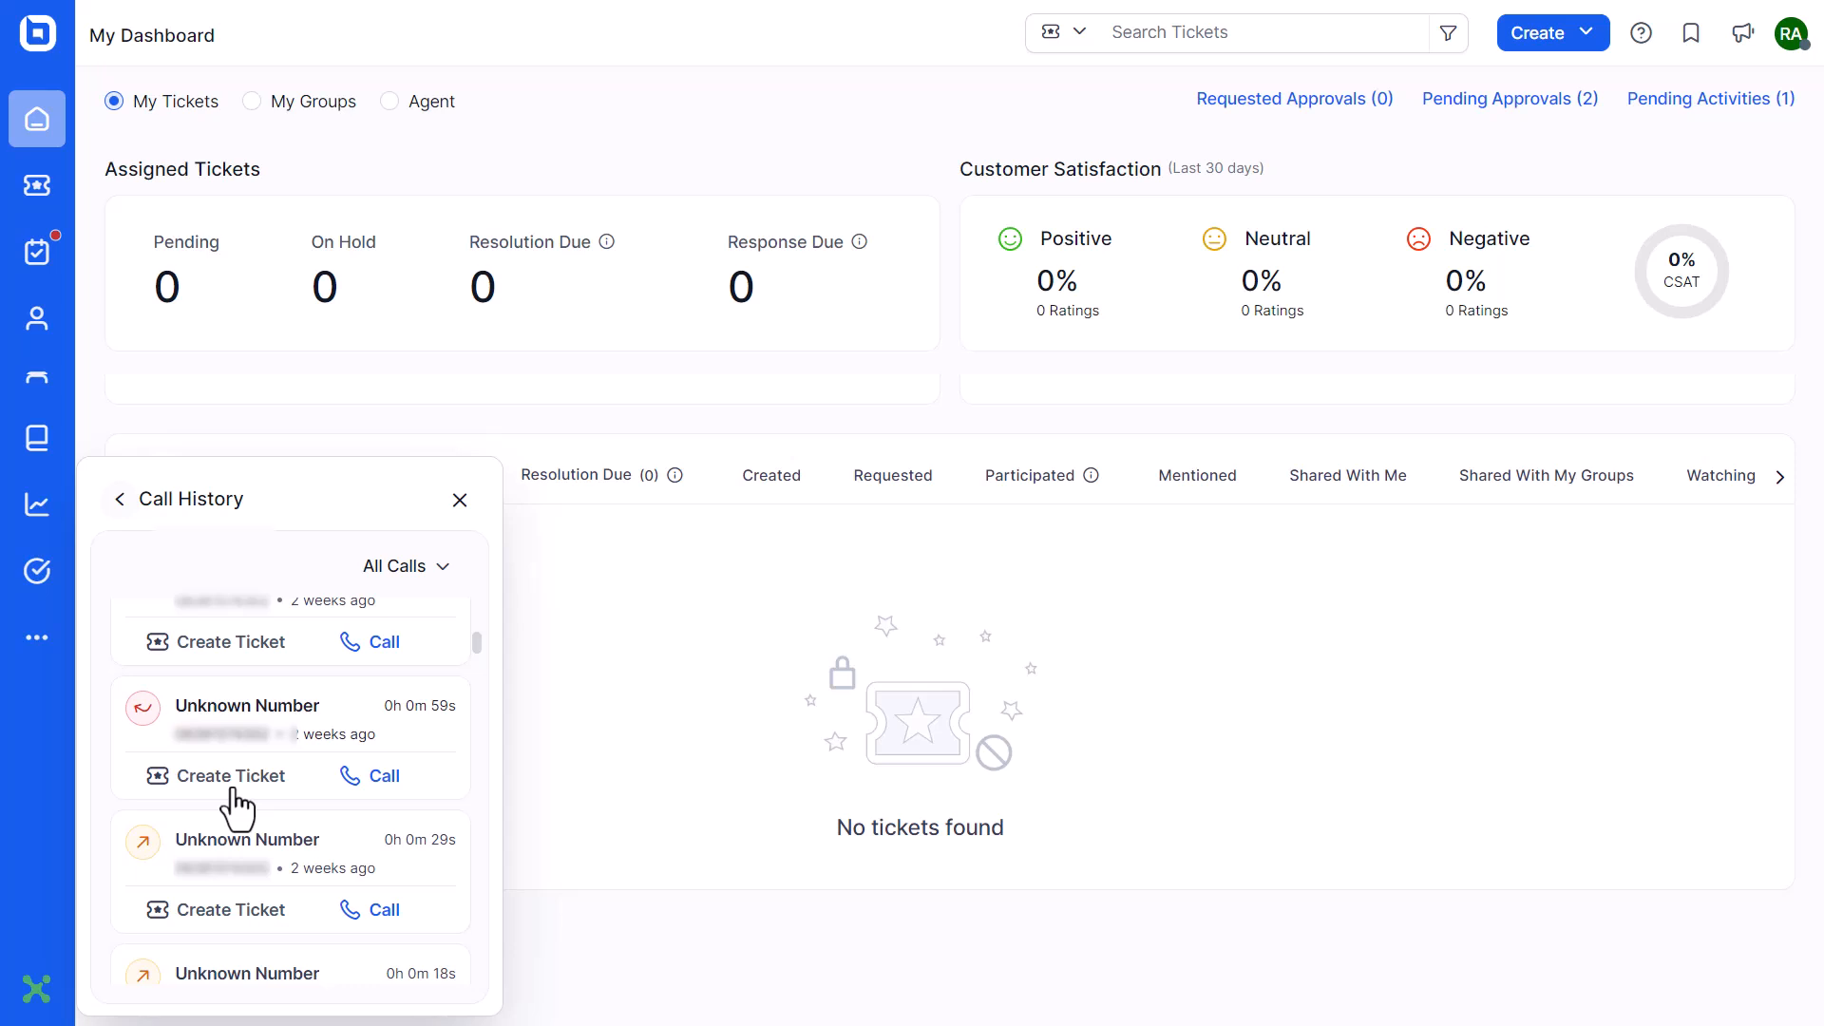
pyautogui.click(233, 777)
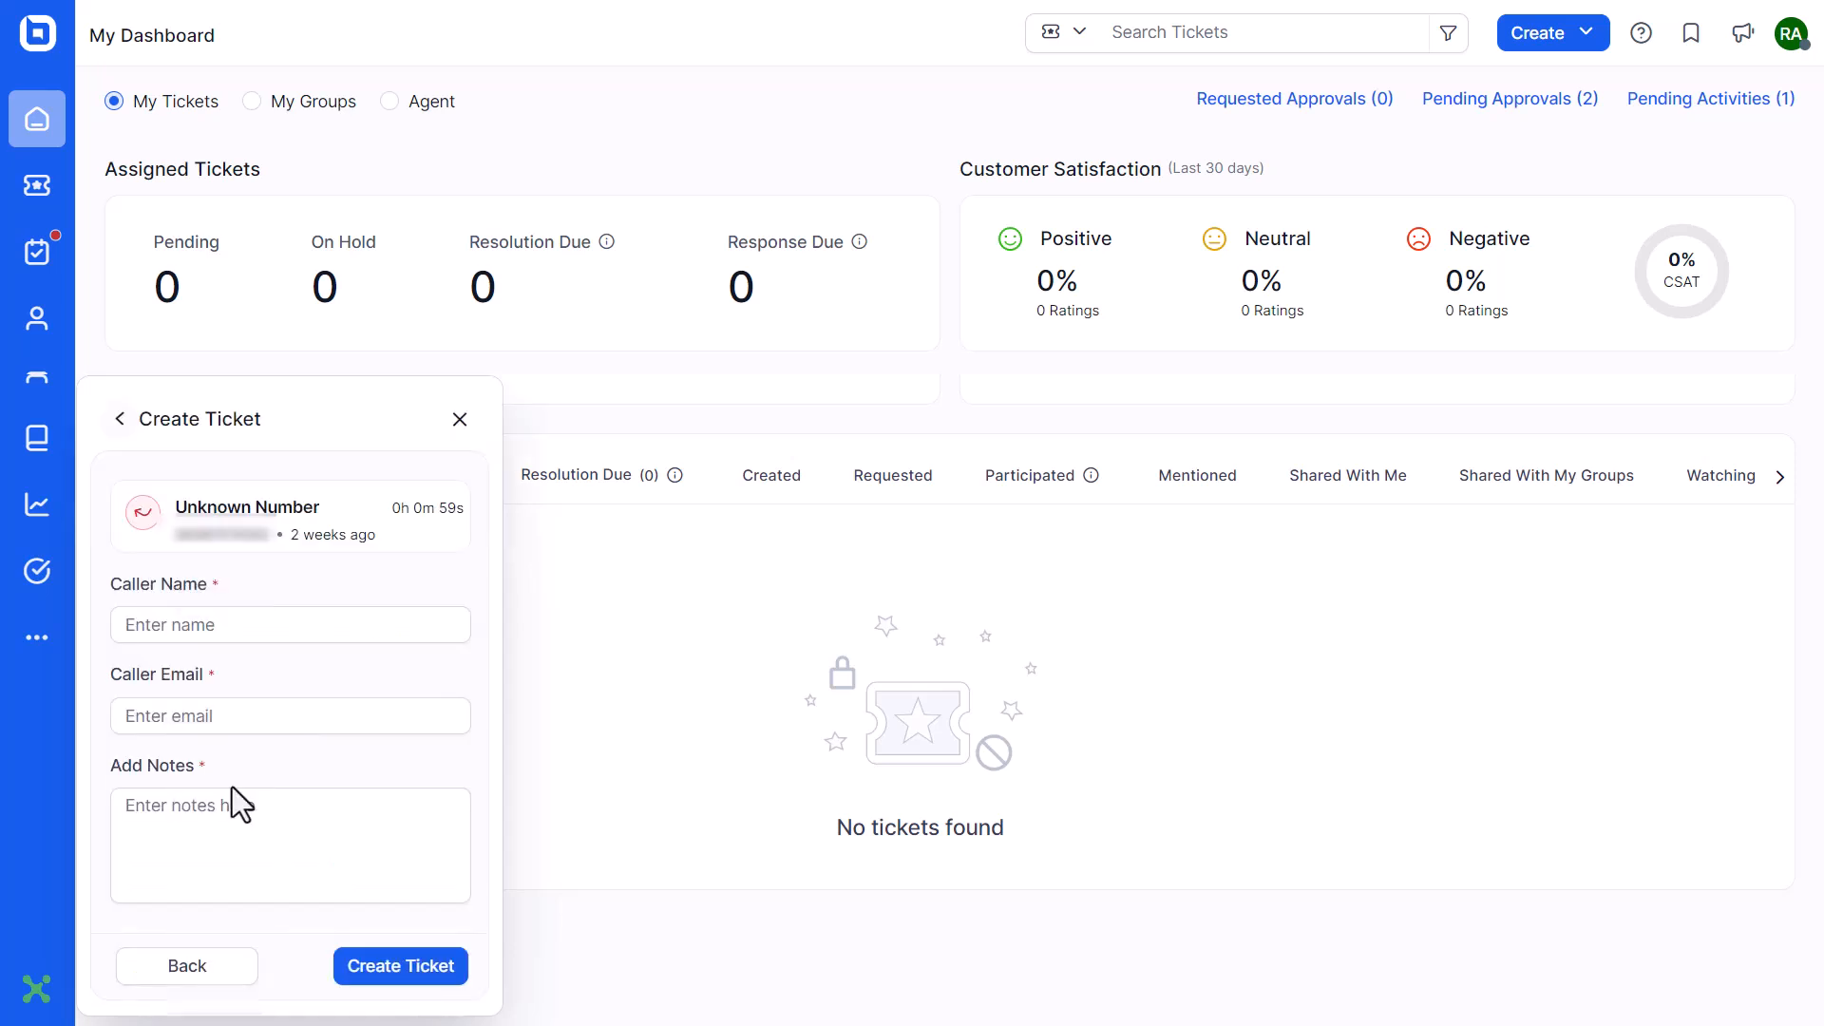
# Enter the caller's name, the caller's e-mail and the note 'Missed Call', then create the ticket
pyautogui.click(183, 624)
pyautogui.click(195, 714)
pyautogui.click(211, 826)
pyautogui.write('Missed Ca')
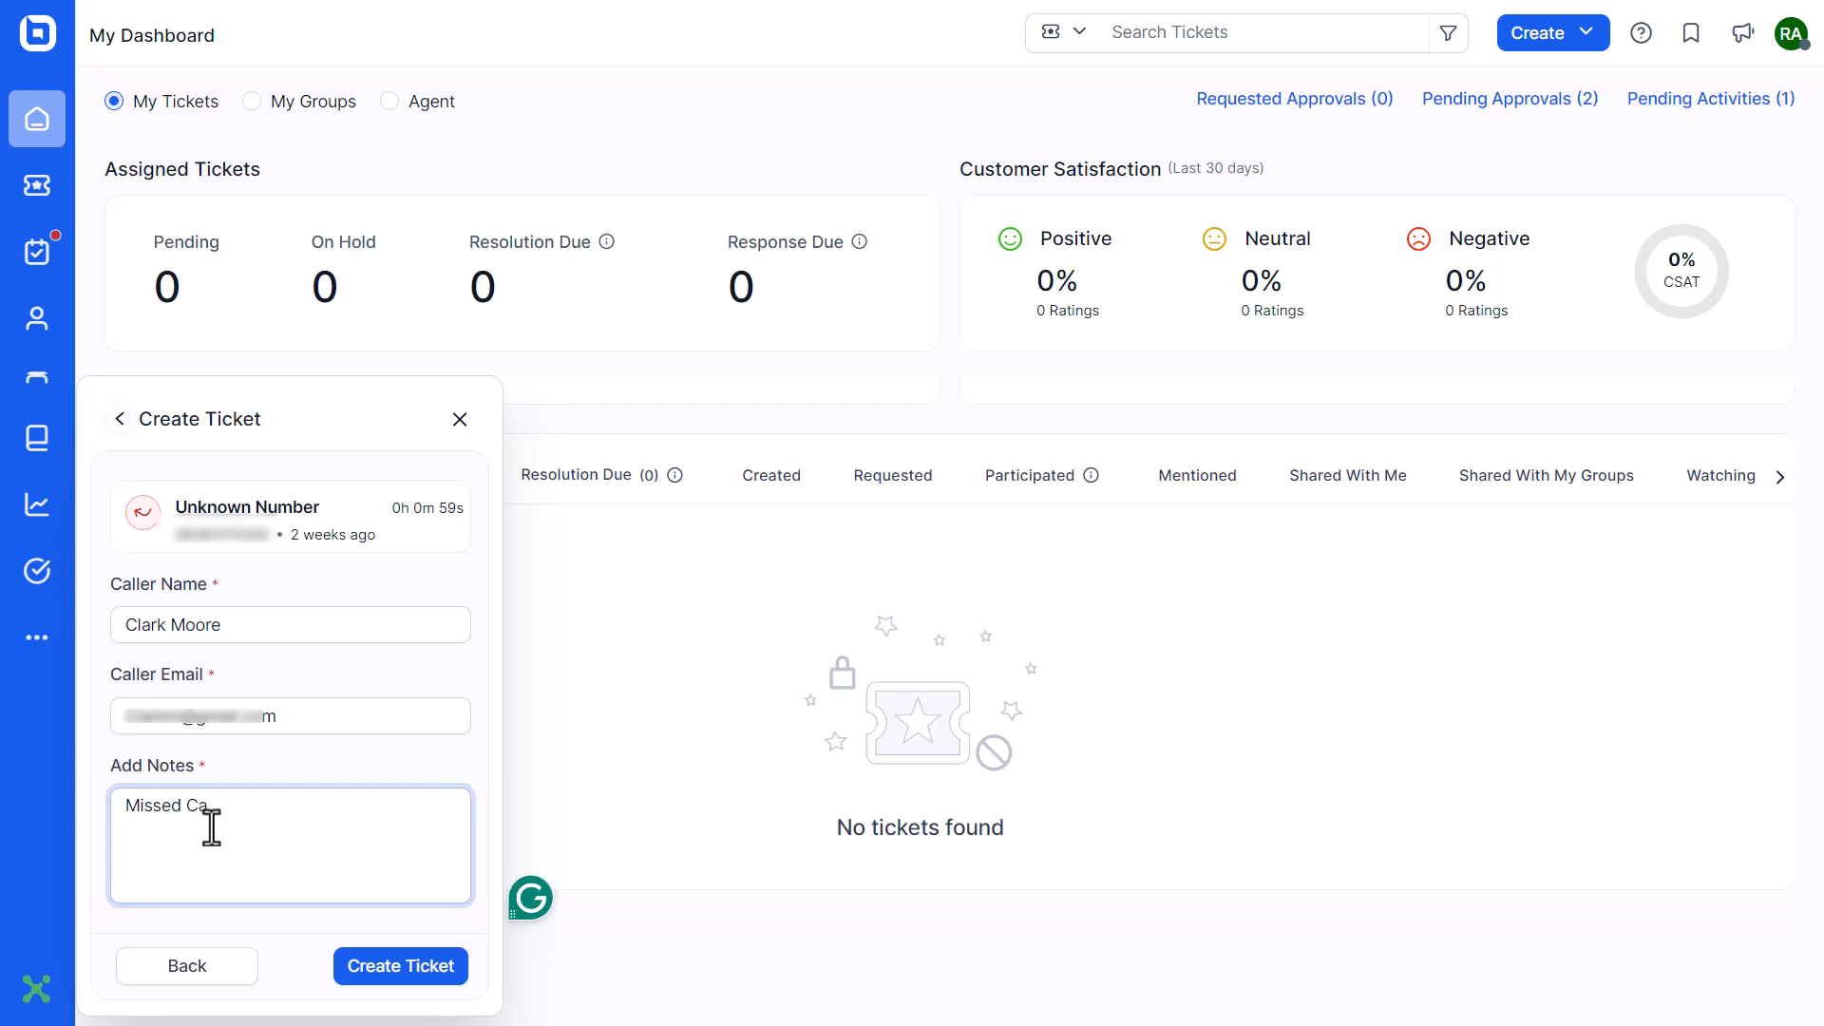
pyautogui.write('ll')
pyautogui.click(372, 976)
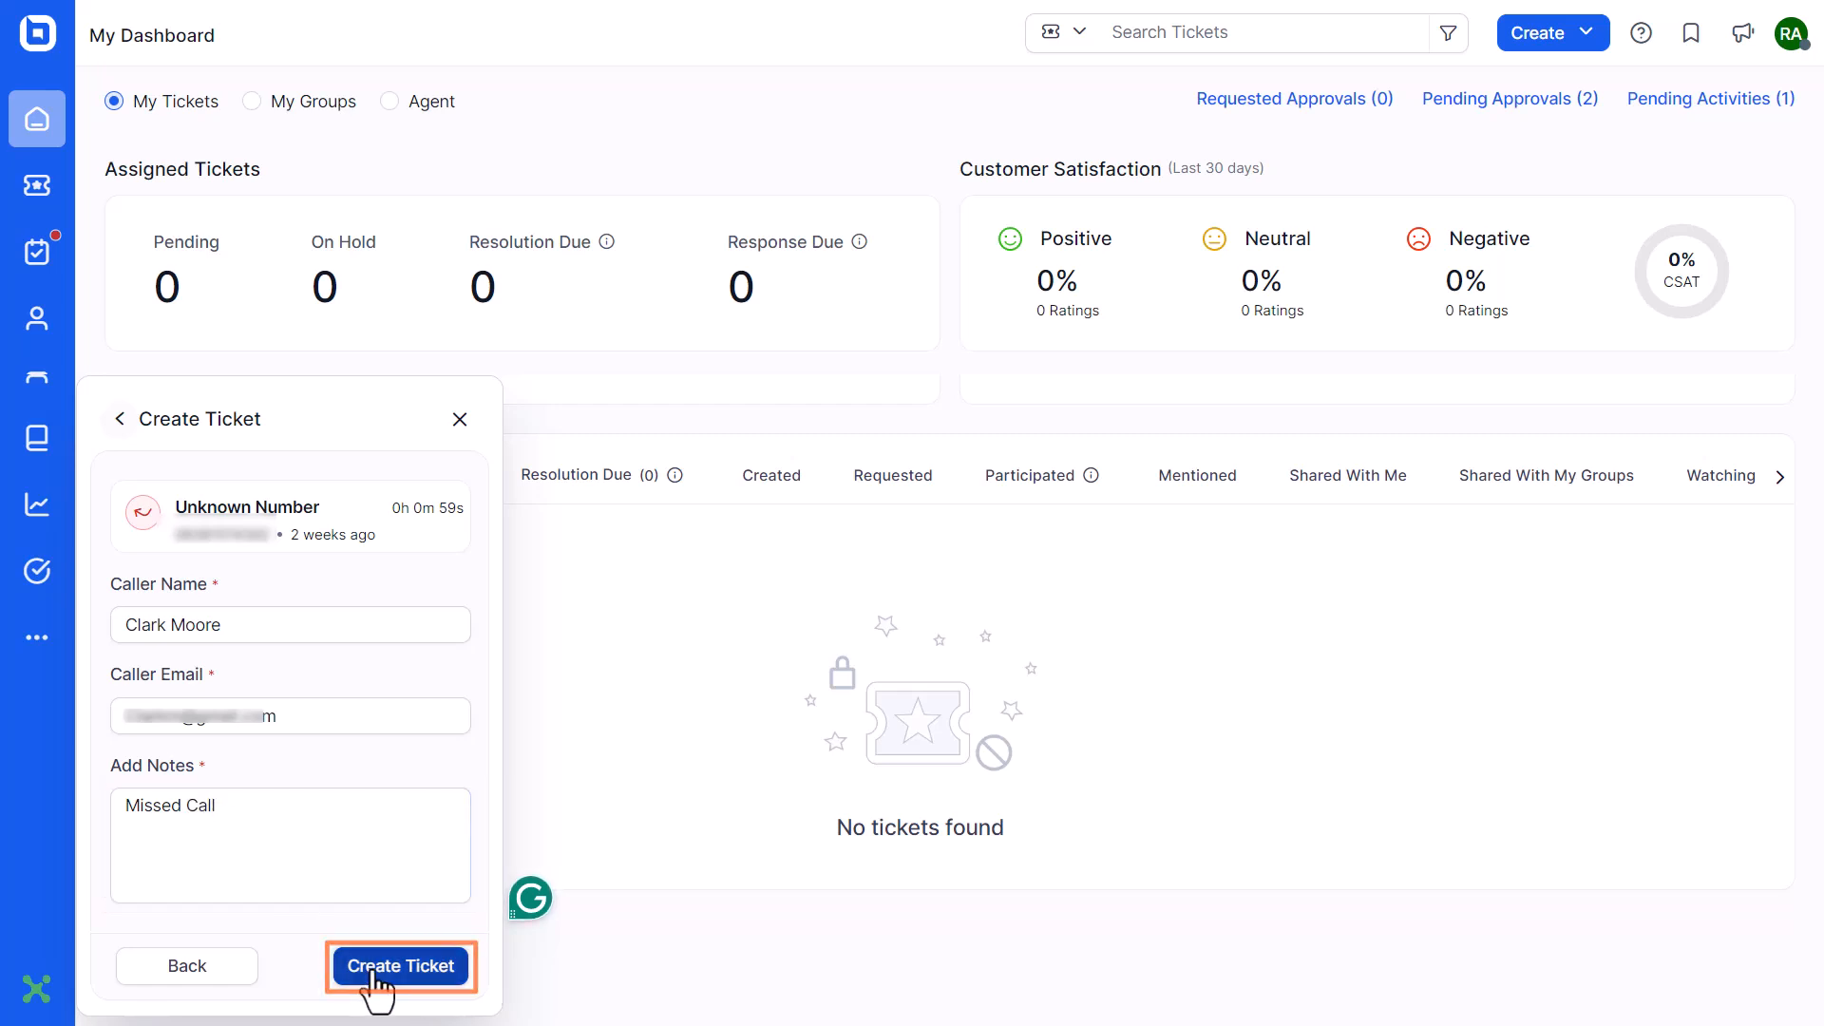